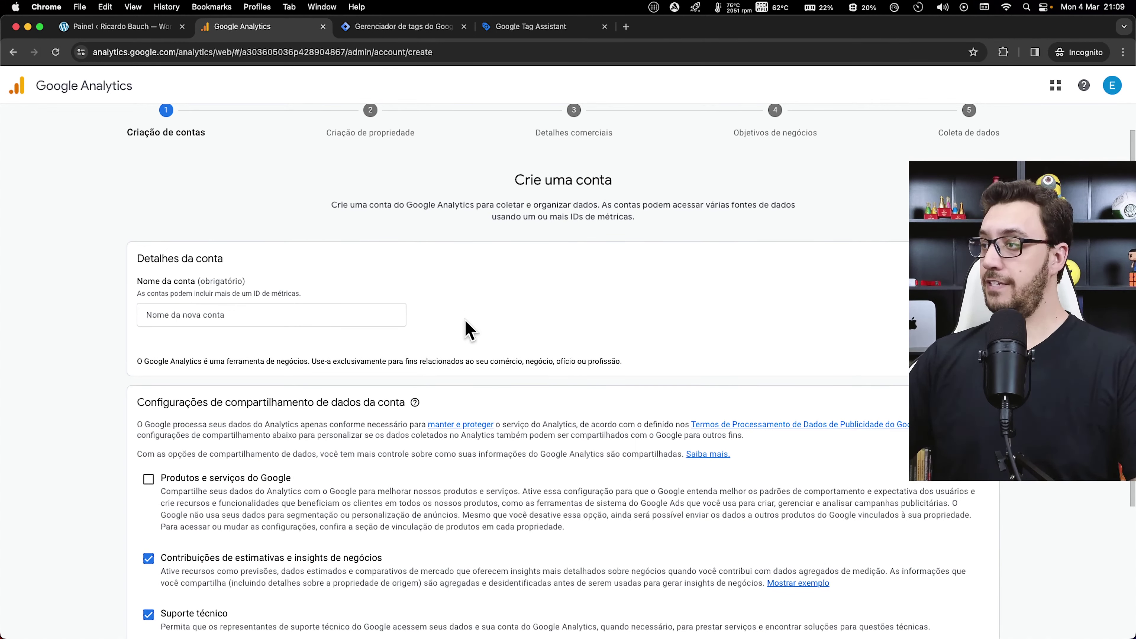
scroll(73, 341, down, 1)
scroll(76, 350, down, 3)
scroll(76, 350, up, 5)
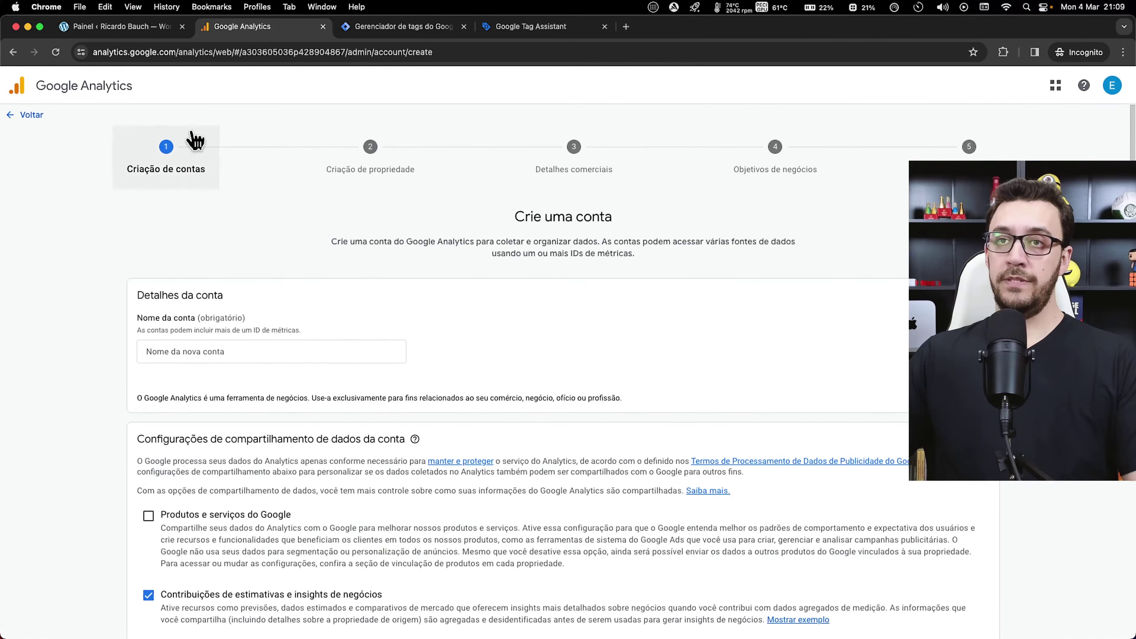
scroll(89, 260, down, 5)
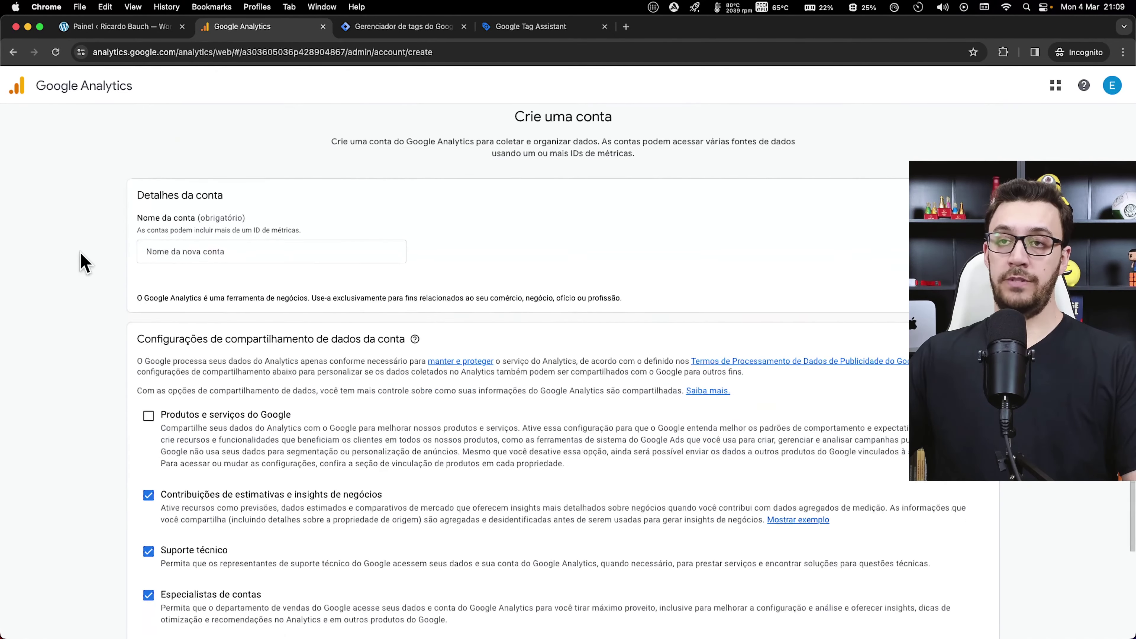
click(183, 241)
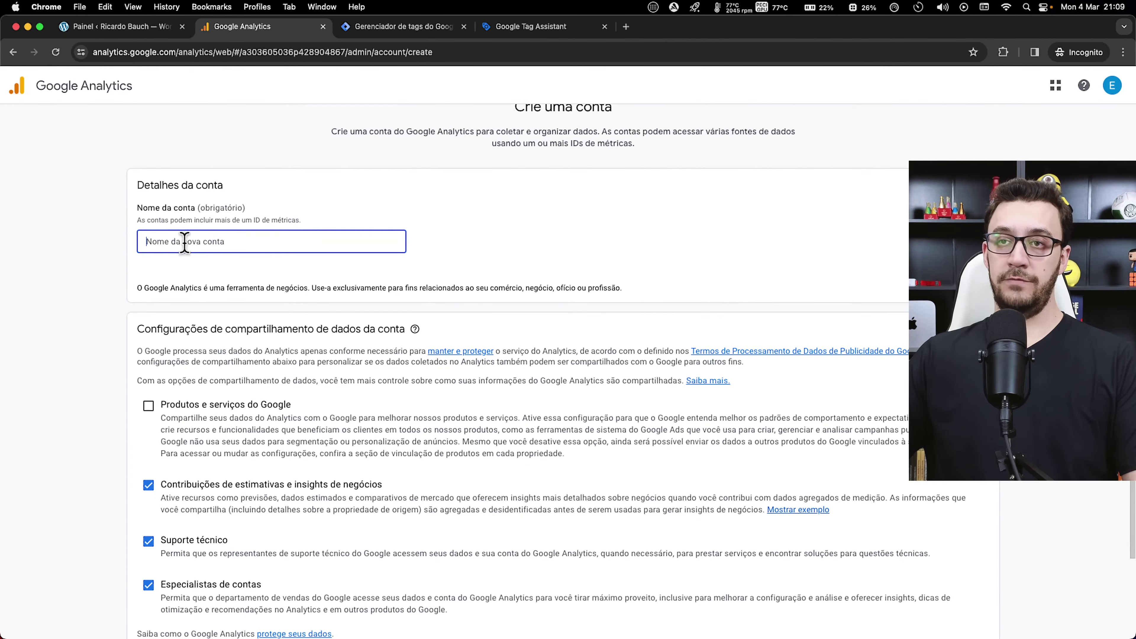
scroll(83, 278, down, 1)
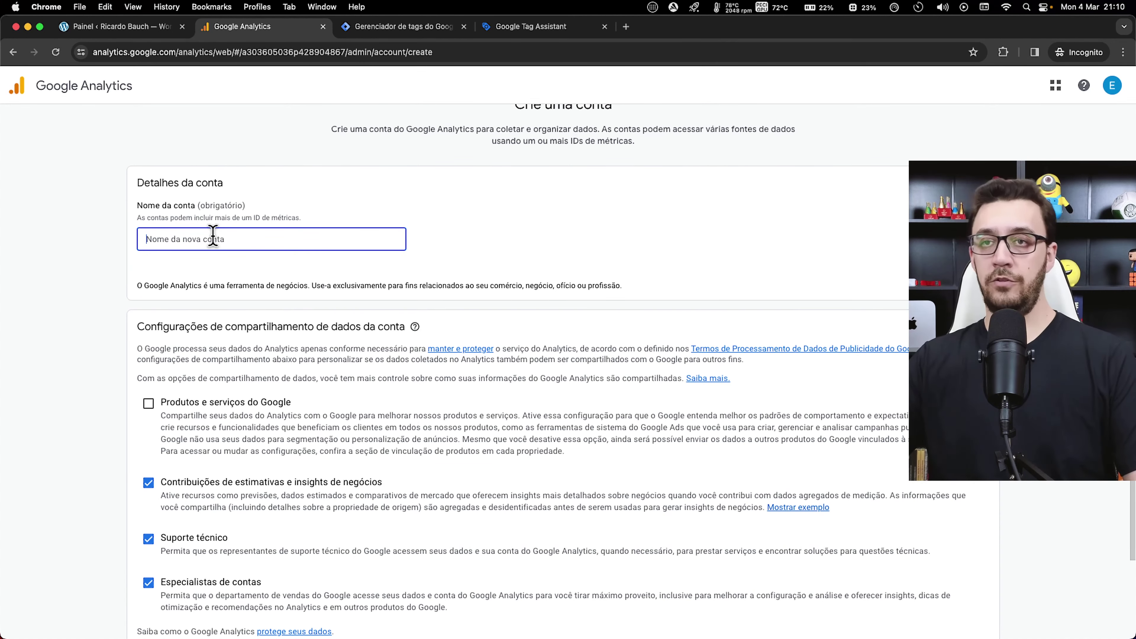
Paste the account name, enable sharing with Google products and services, and continue to property creation
text(Conta Ricardo Bauch)
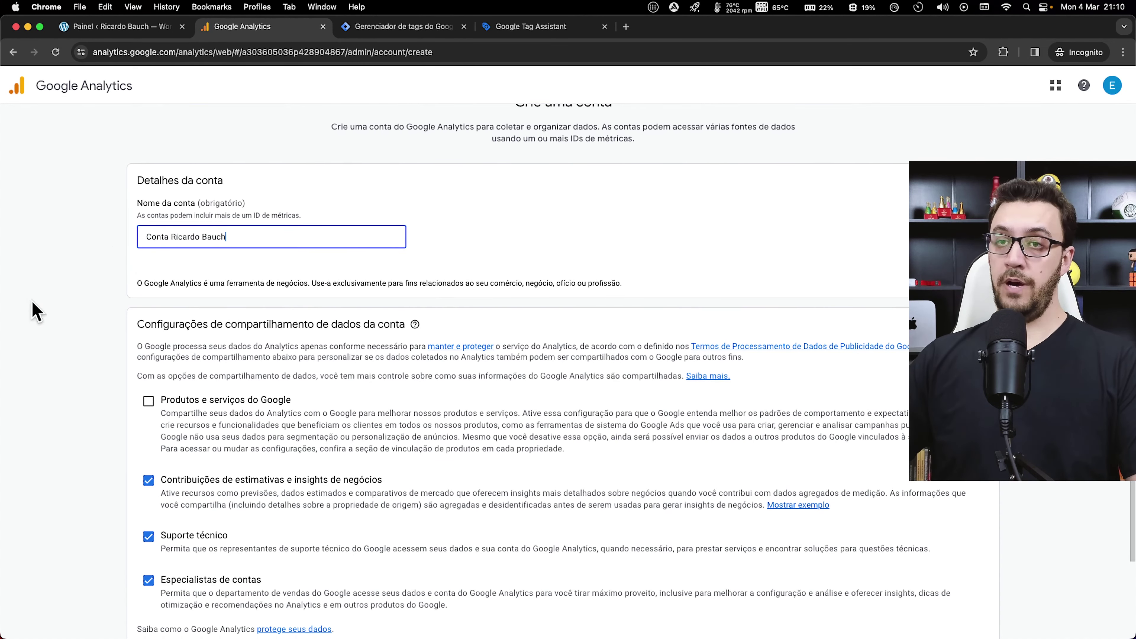
scroll(32, 309, down, 3)
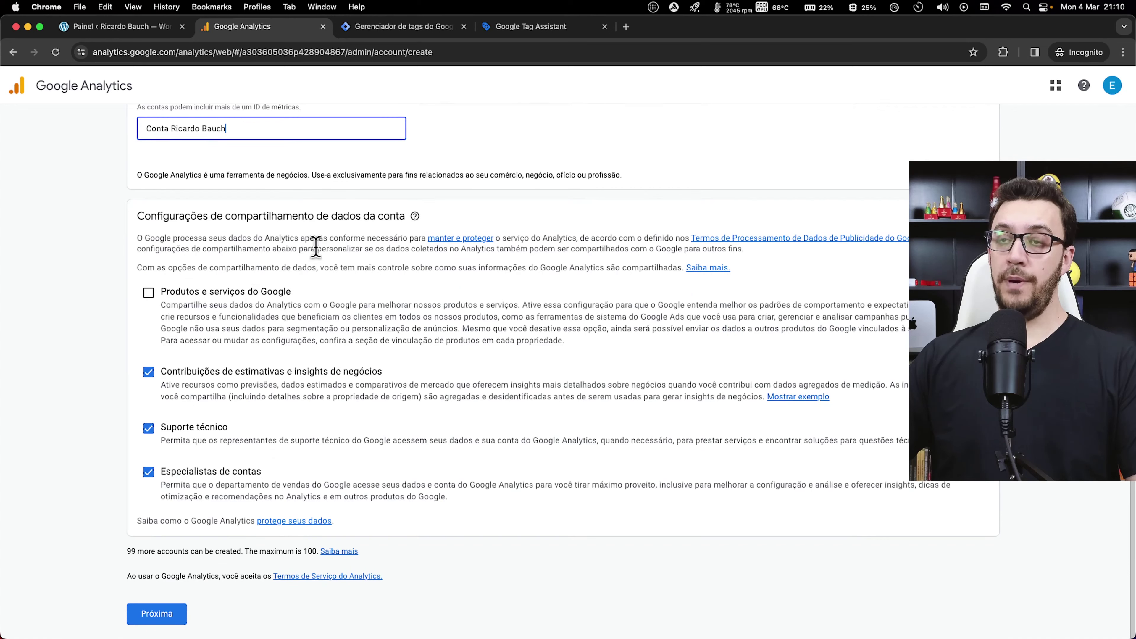
click(151, 300)
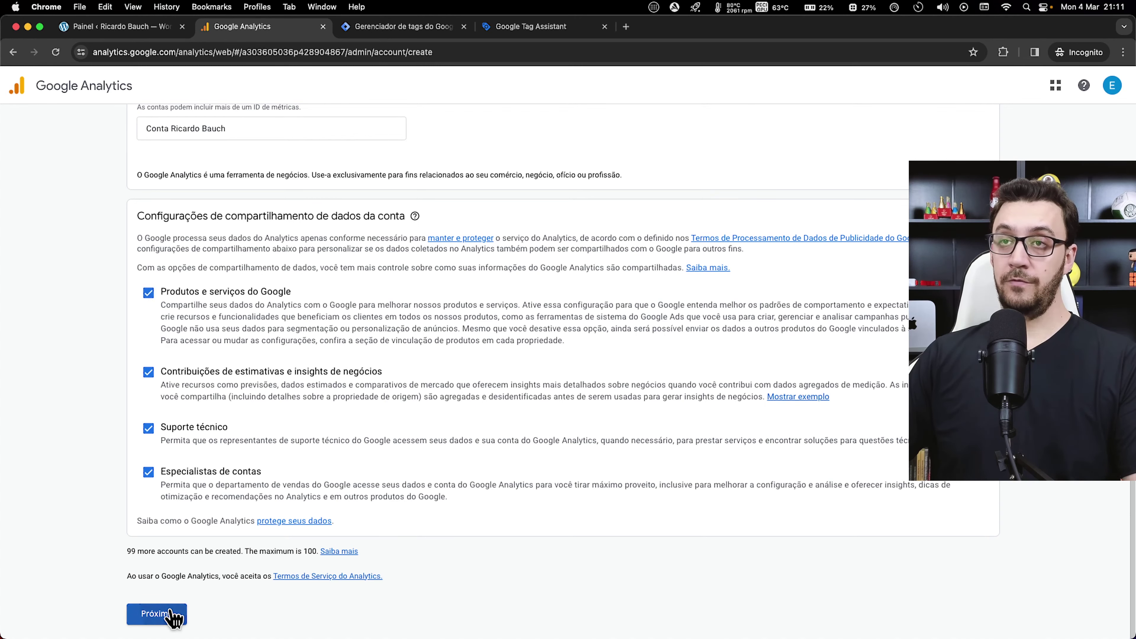
click(156, 613)
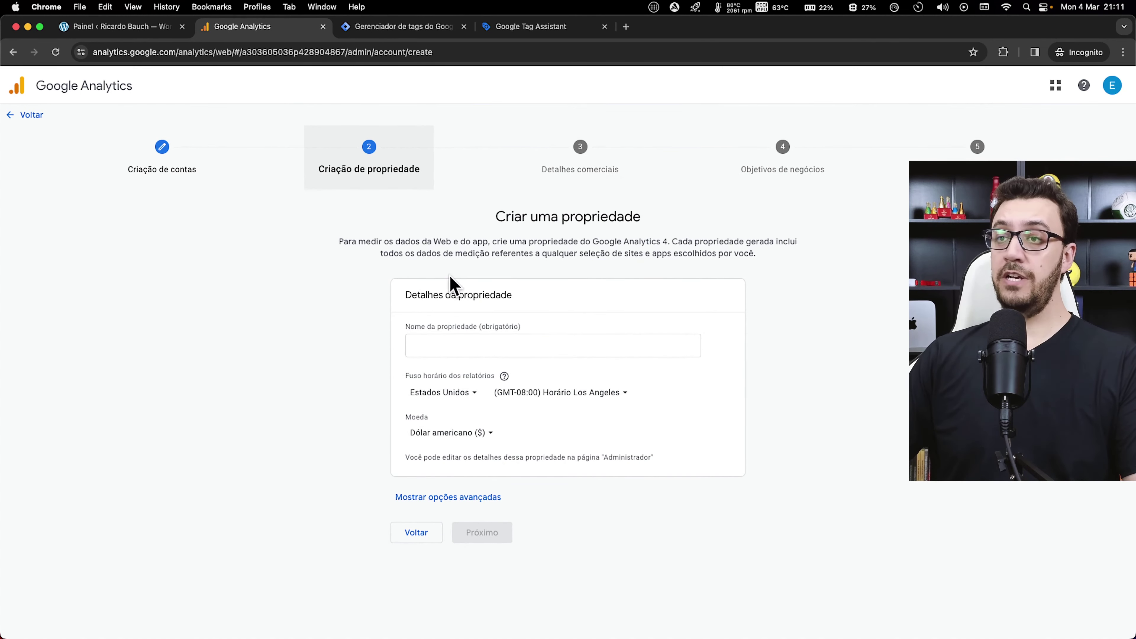
Paste the site owner's name as the property name and open the reporting country list
click(483, 342)
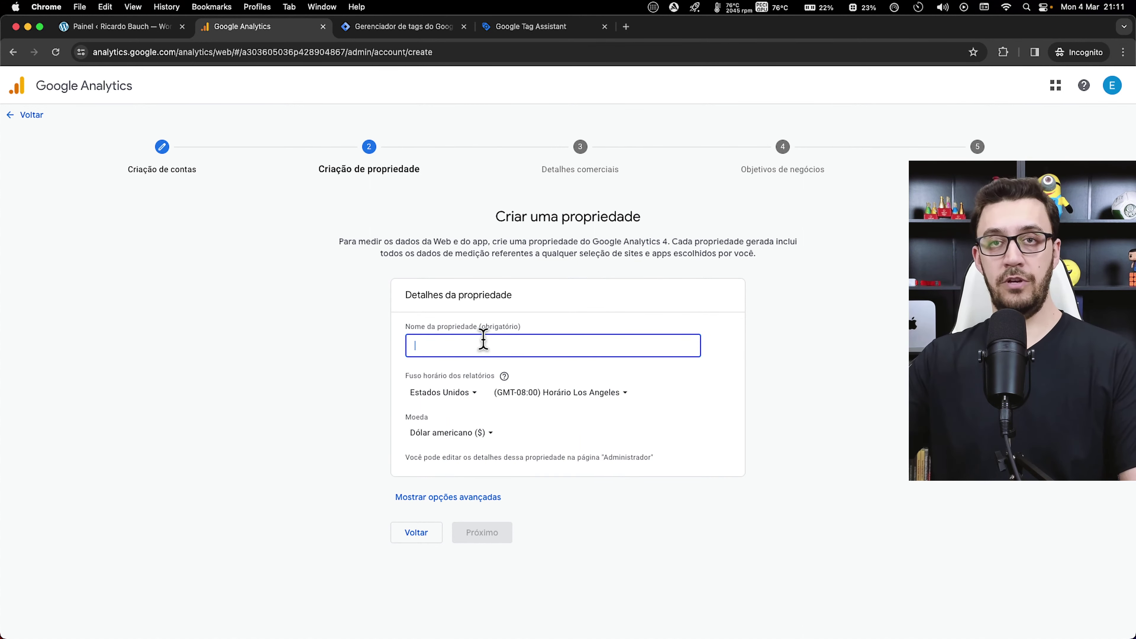
text(Propriedade Ricardo Bauch)
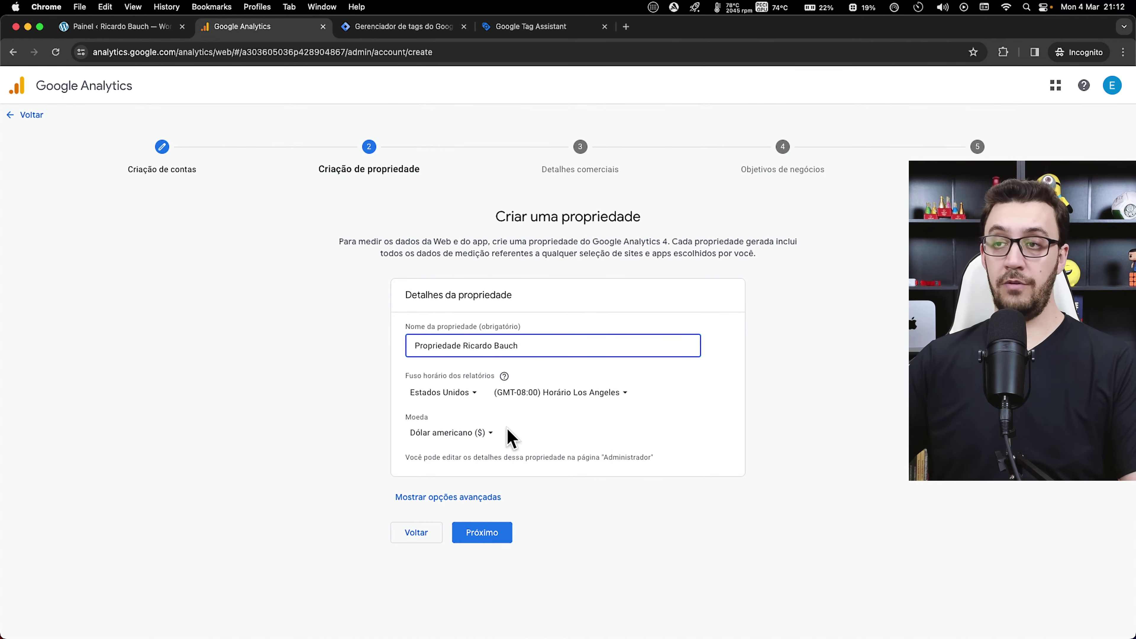
click(451, 394)
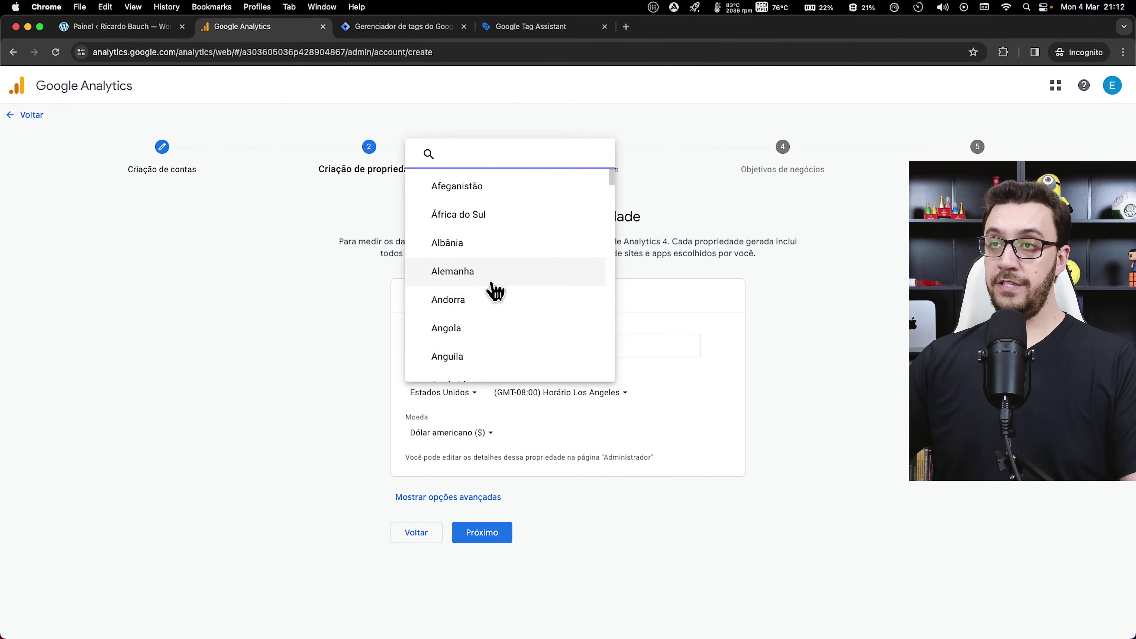
Set reporting country Brasil, time zone São Paulo (GMT-03:00) and currency Real brasileiro (R$)
text(br)
key(Return)
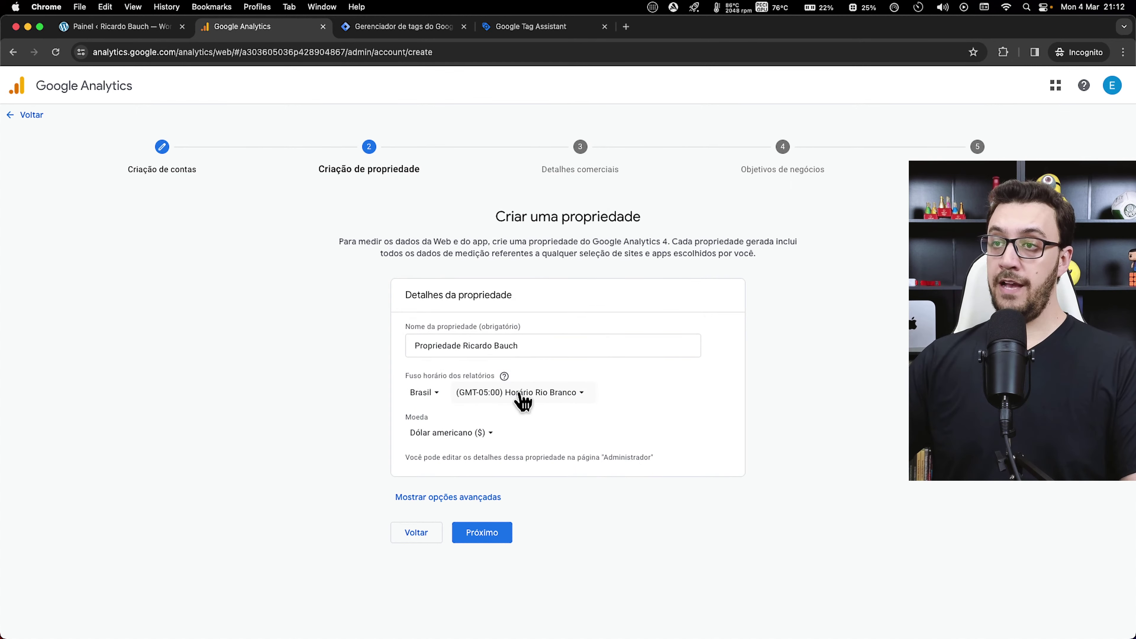
click(555, 394)
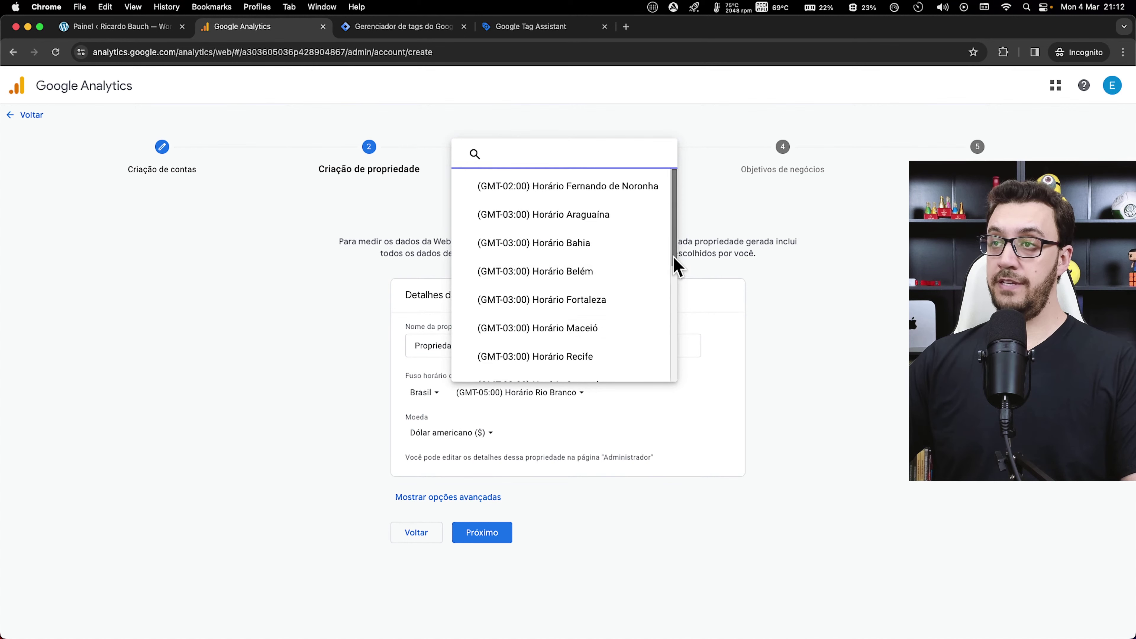
drag(673, 262, 670, 317)
click(600, 309)
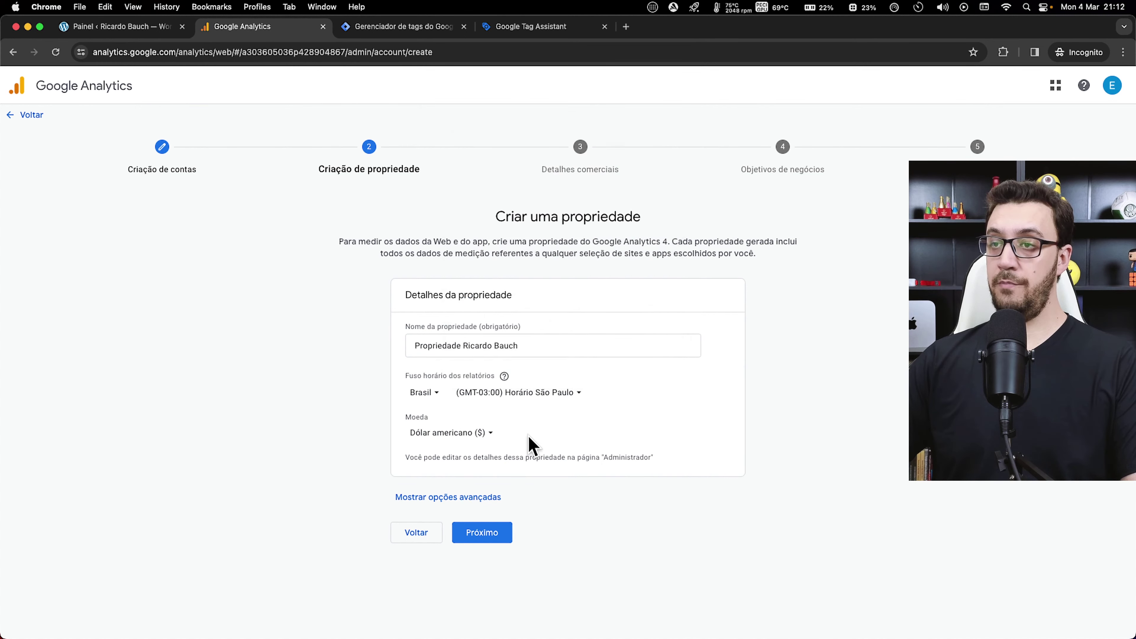
click(480, 433)
text(rea)
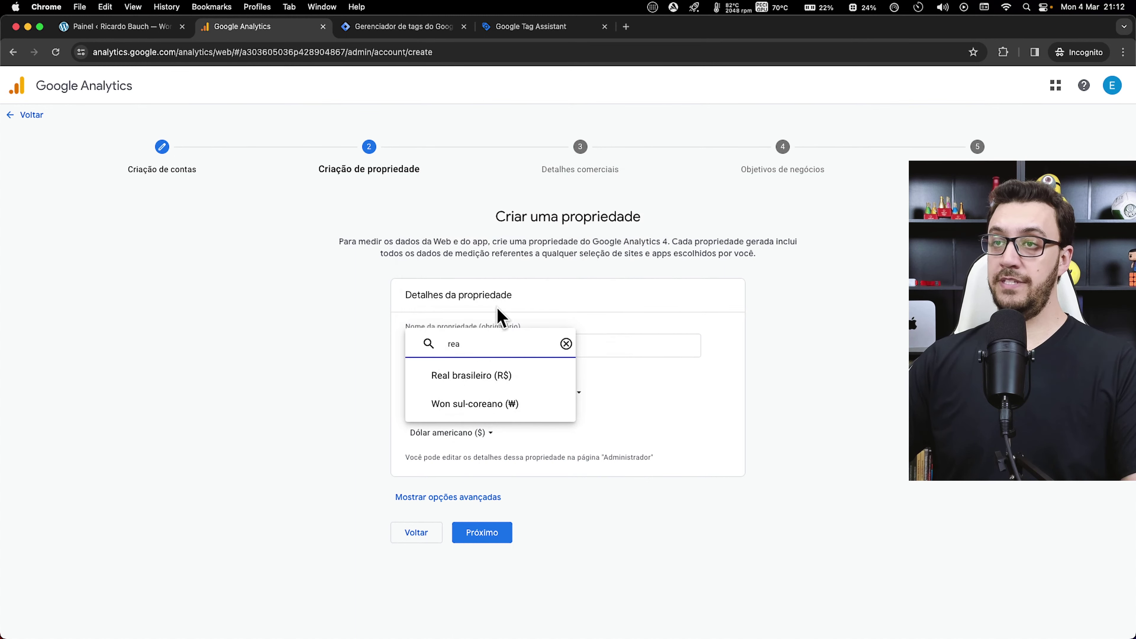
click(475, 375)
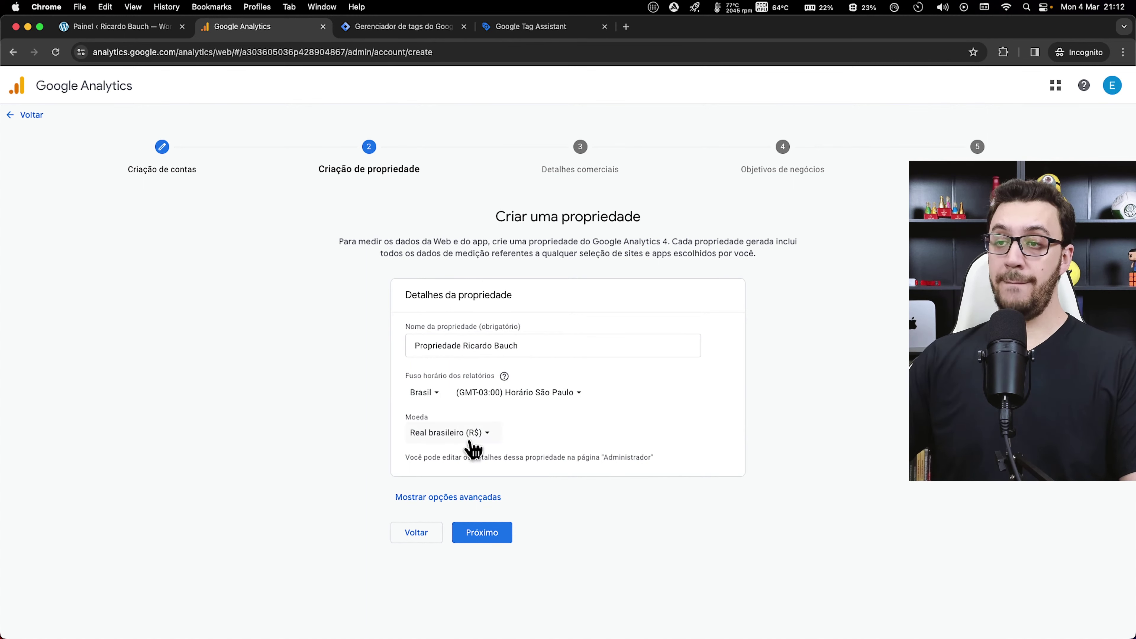
click(469, 504)
Collapse the advanced property options and proceed to the business details step
scroll(313, 467, down, 1)
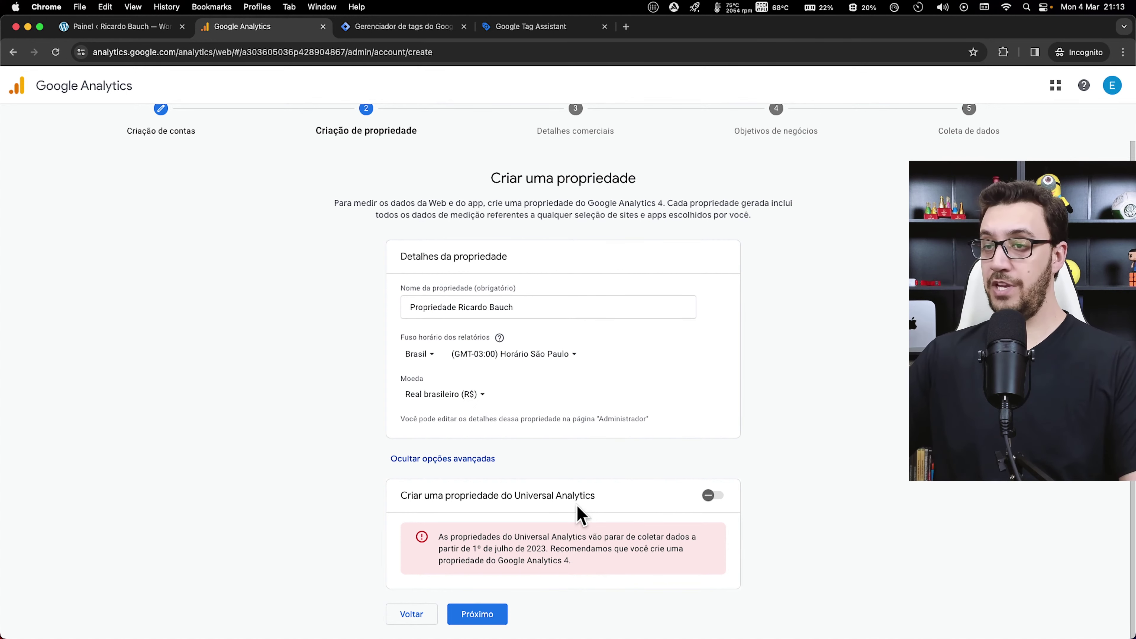
click(480, 461)
click(493, 534)
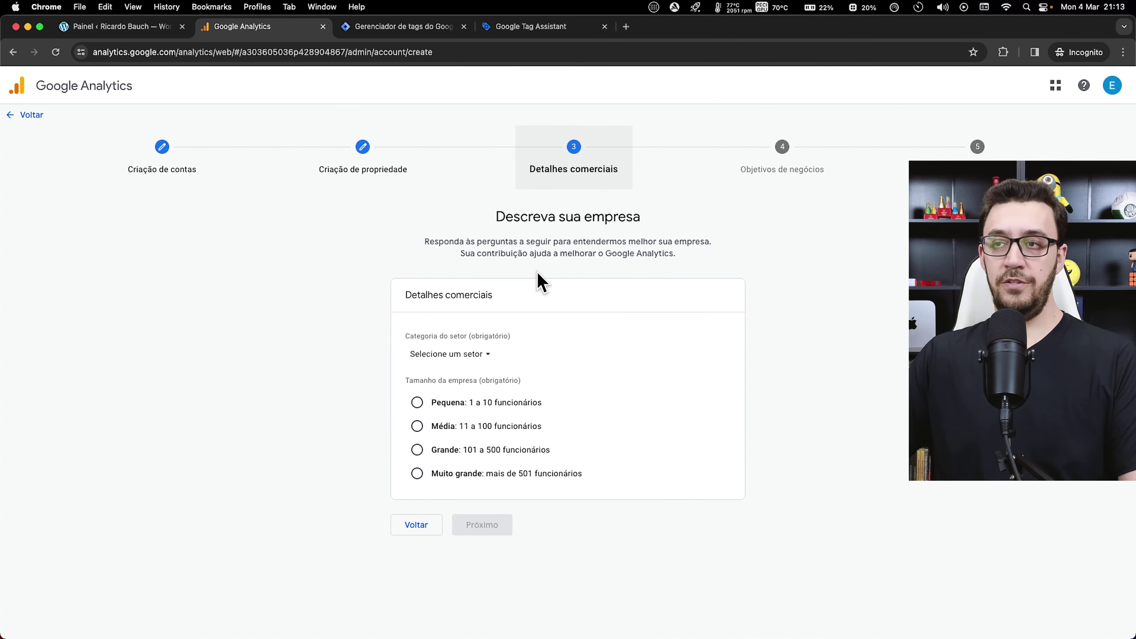
Set the industry to Empregos e educação and company size to Pequena
click(466, 358)
text(ed)
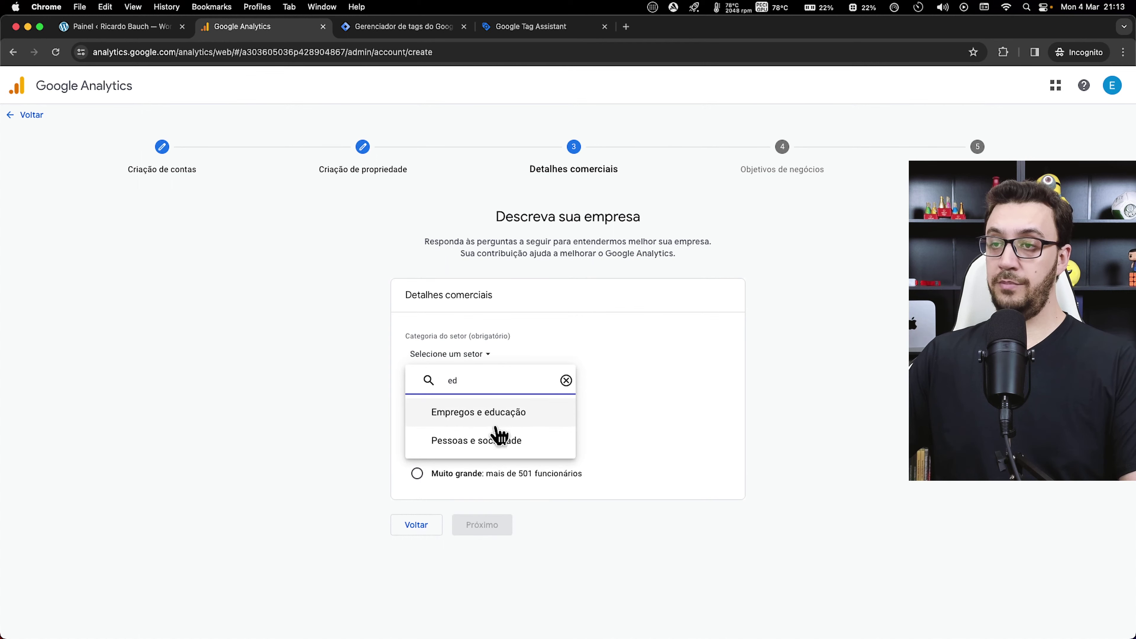
click(499, 416)
click(421, 402)
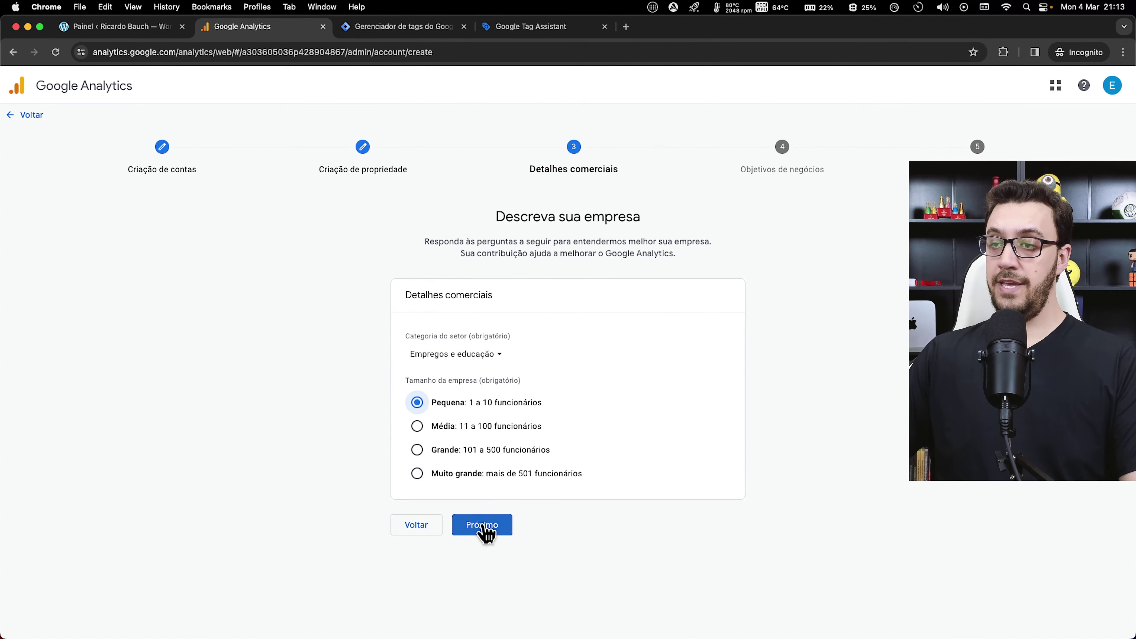
click(483, 526)
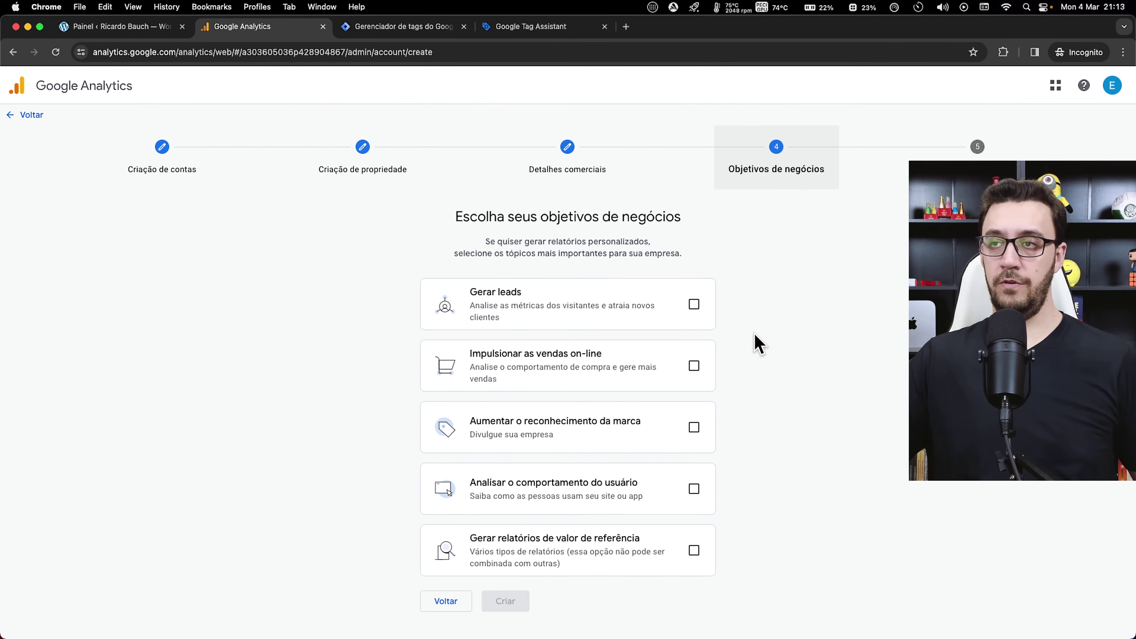
Choose goals Gerar leads, Impulsionar as vendas on-line and Aumentar o reconhecimento da marca, then create
click(693, 304)
click(694, 365)
click(694, 427)
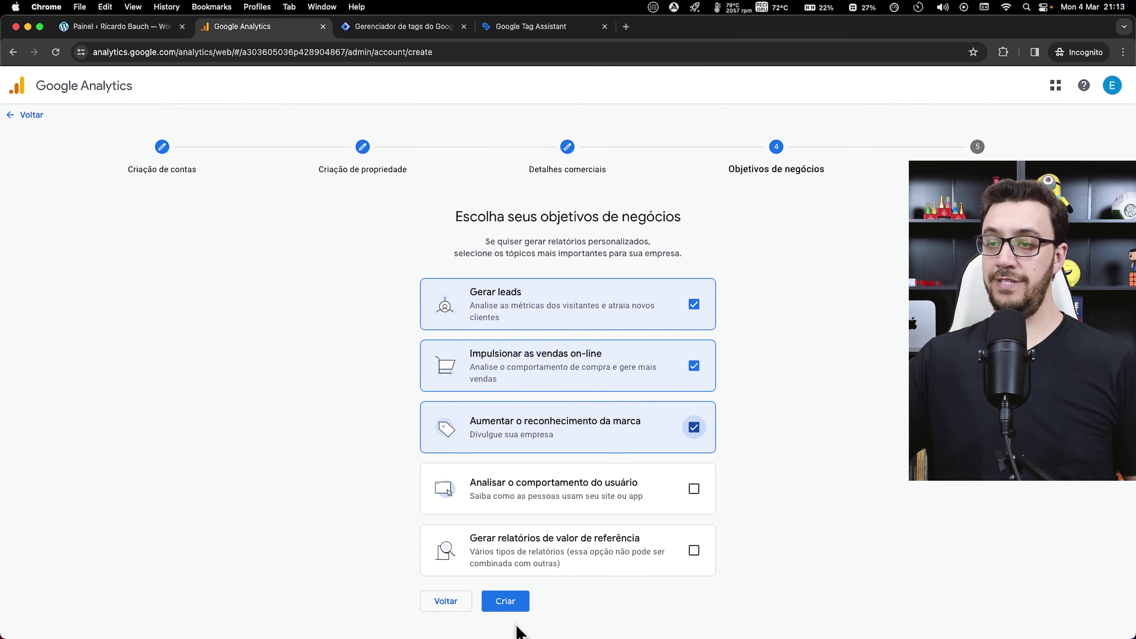
click(516, 604)
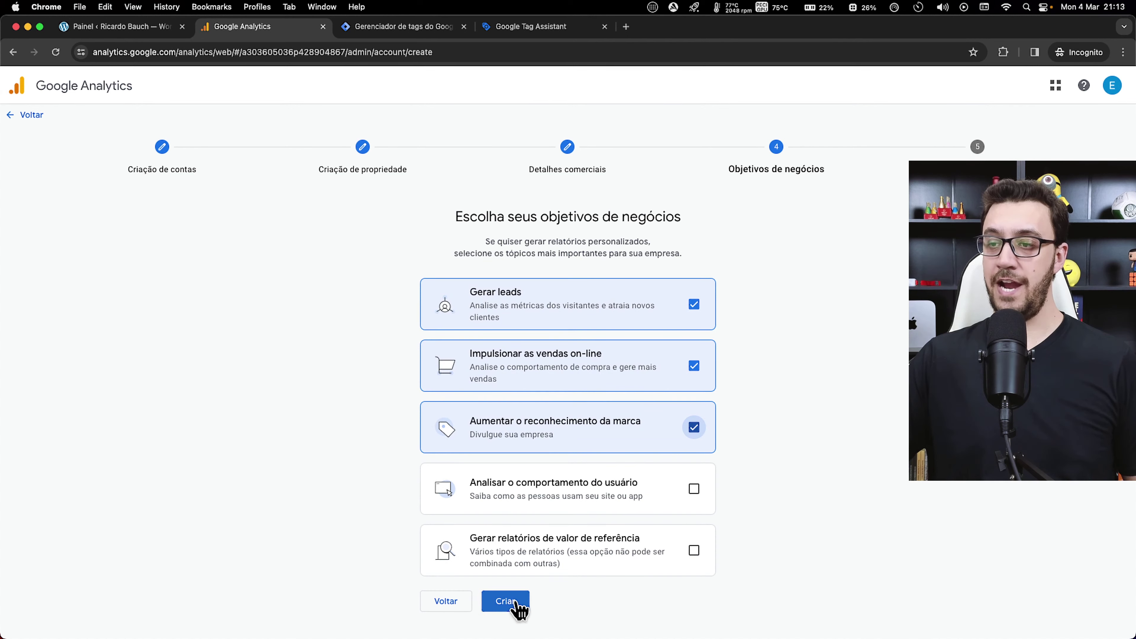
click(465, 210)
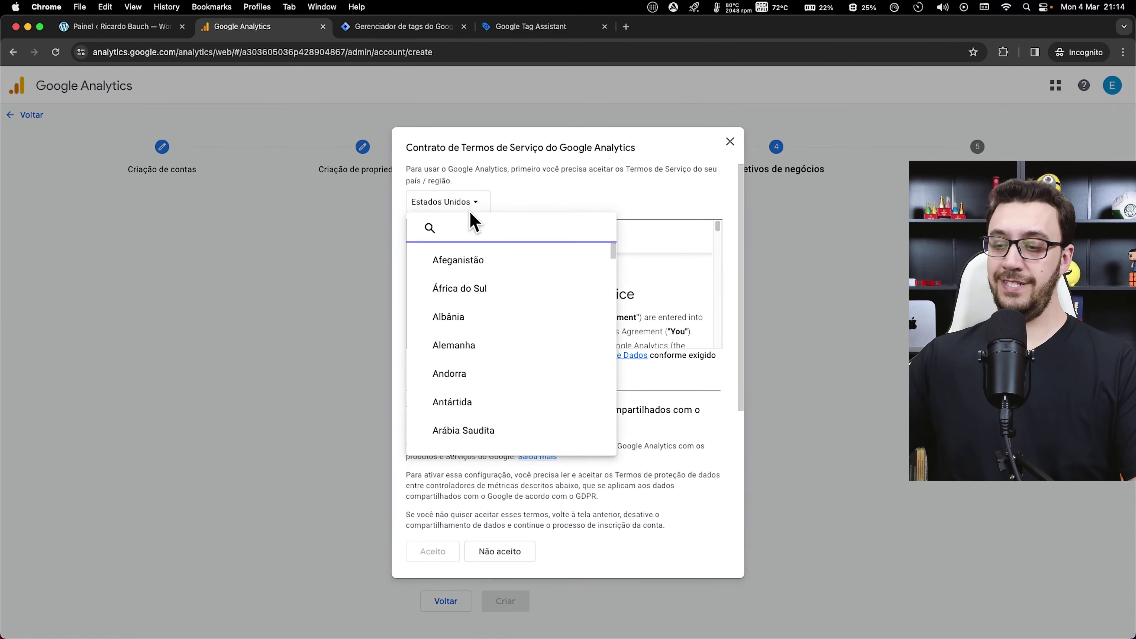
Select Brasil for the terms, tick both data-protection checkboxes and accept with Aceito
text(bra)
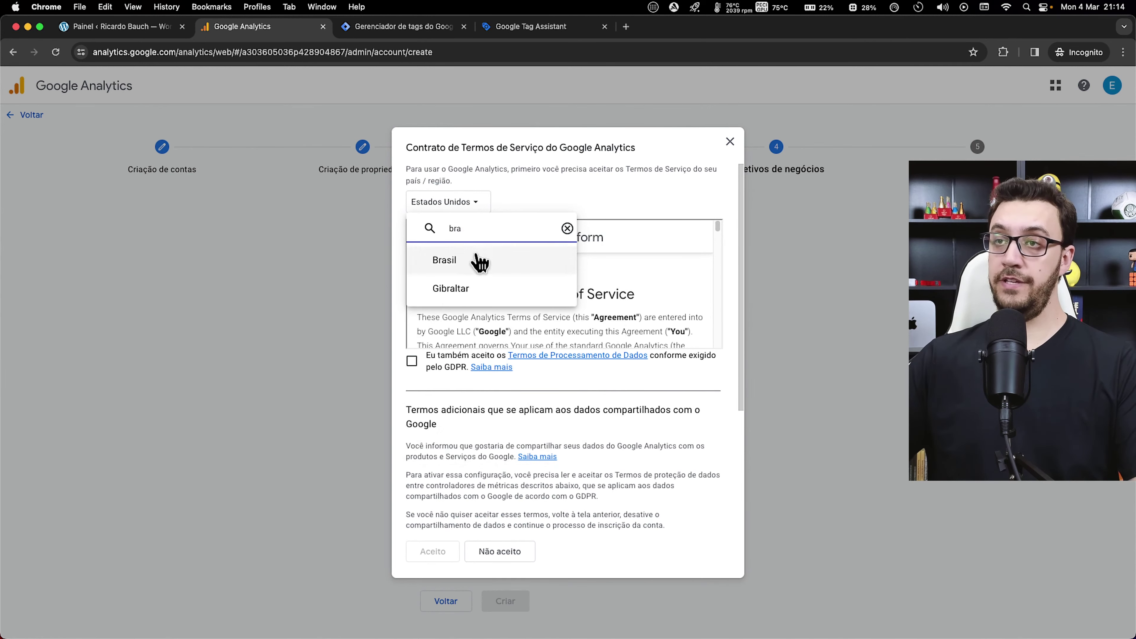
click(469, 256)
scroll(465, 263, down, 4)
click(418, 177)
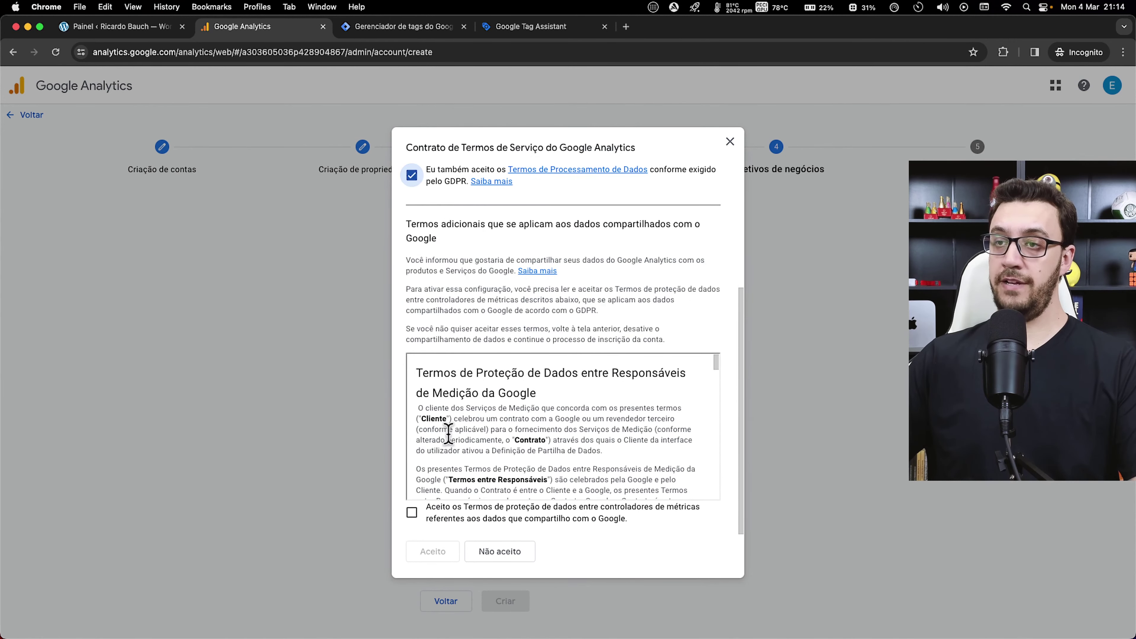
click(412, 513)
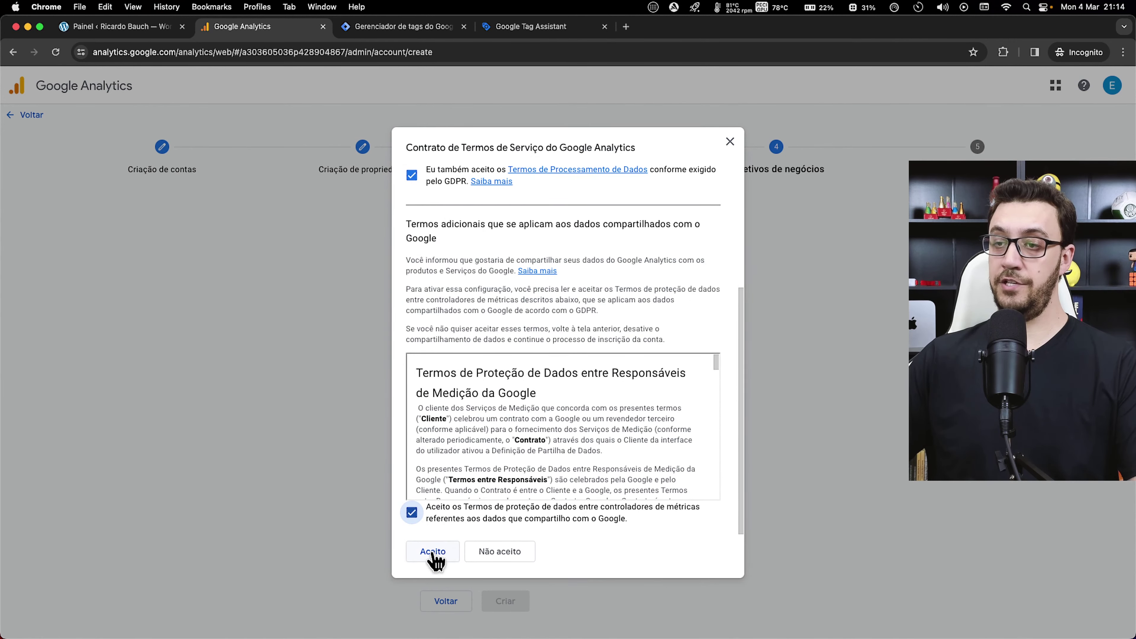
click(449, 557)
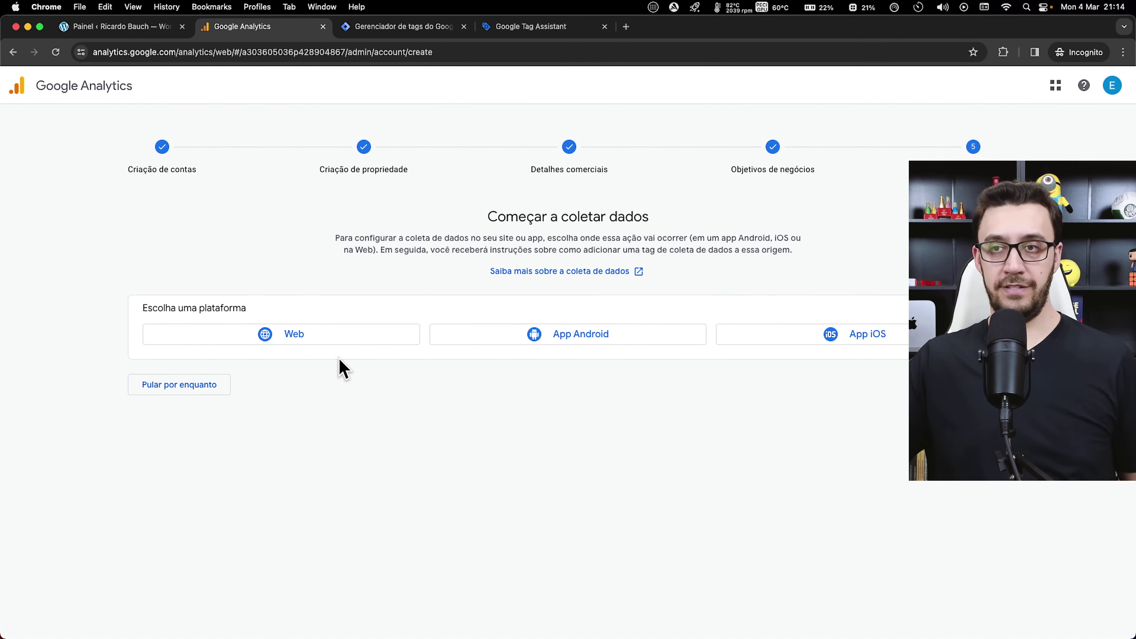
click(331, 337)
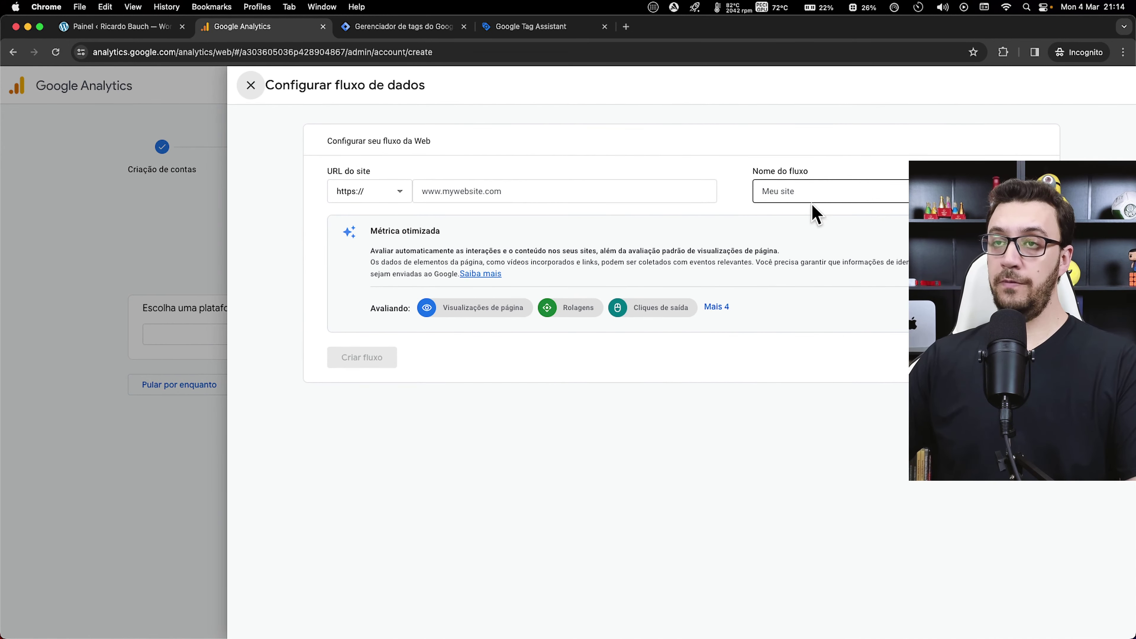
click(383, 197)
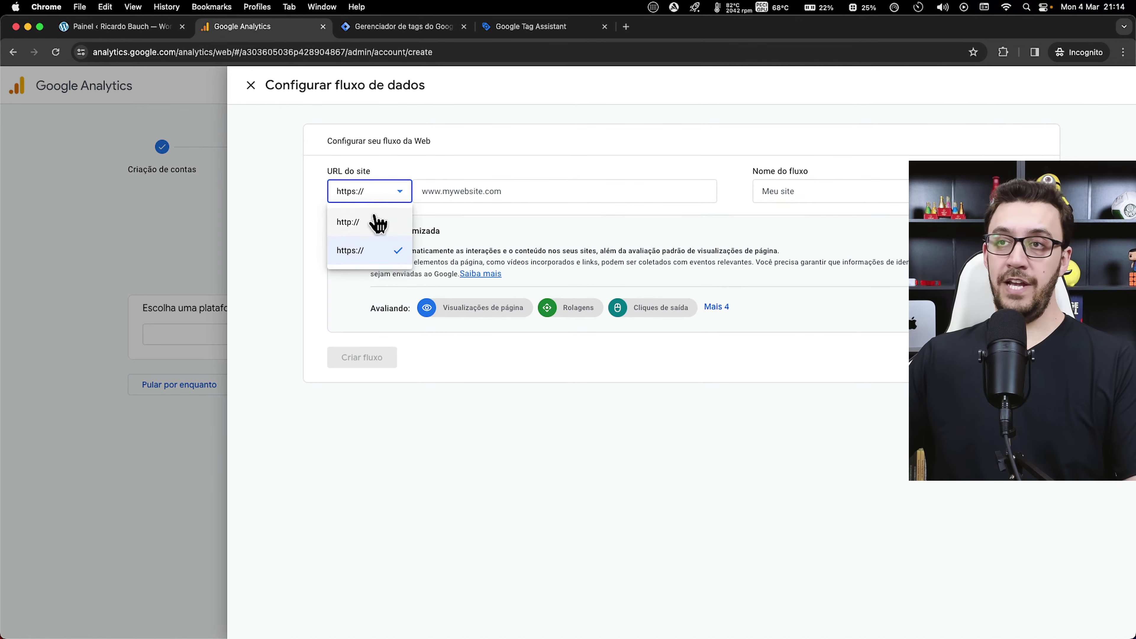
click(375, 224)
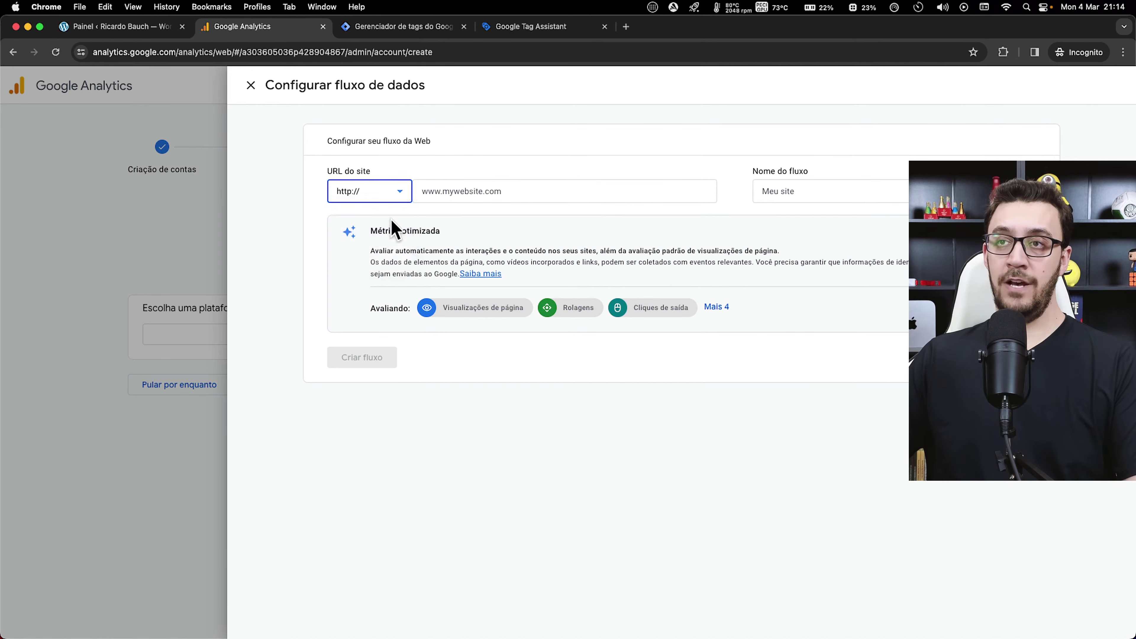
click(374, 195)
click(350, 249)
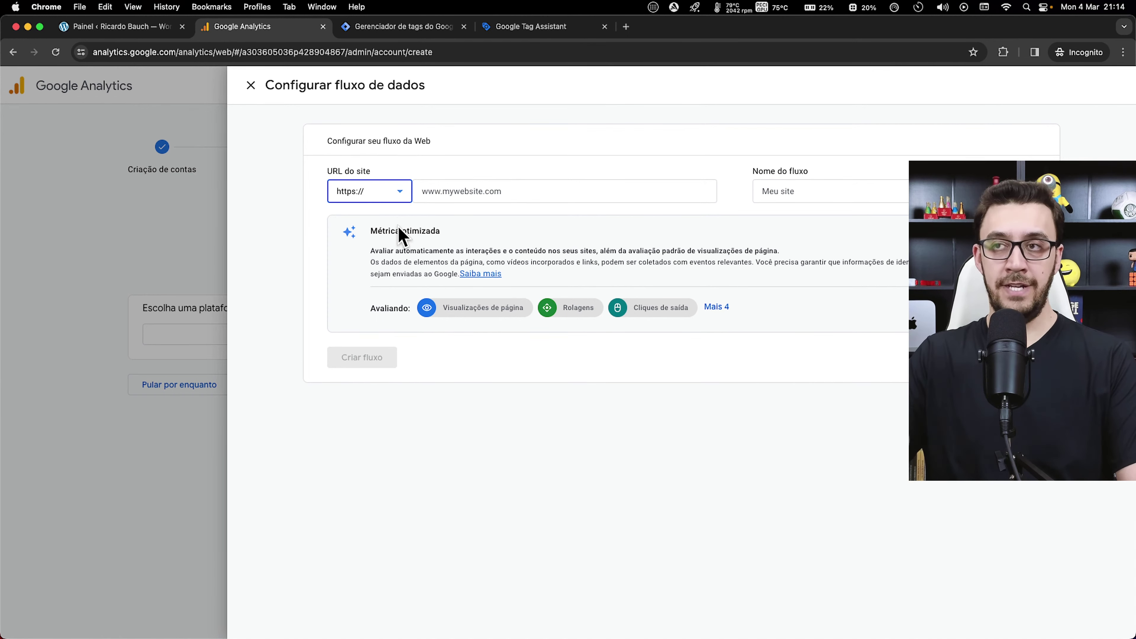
click(431, 190)
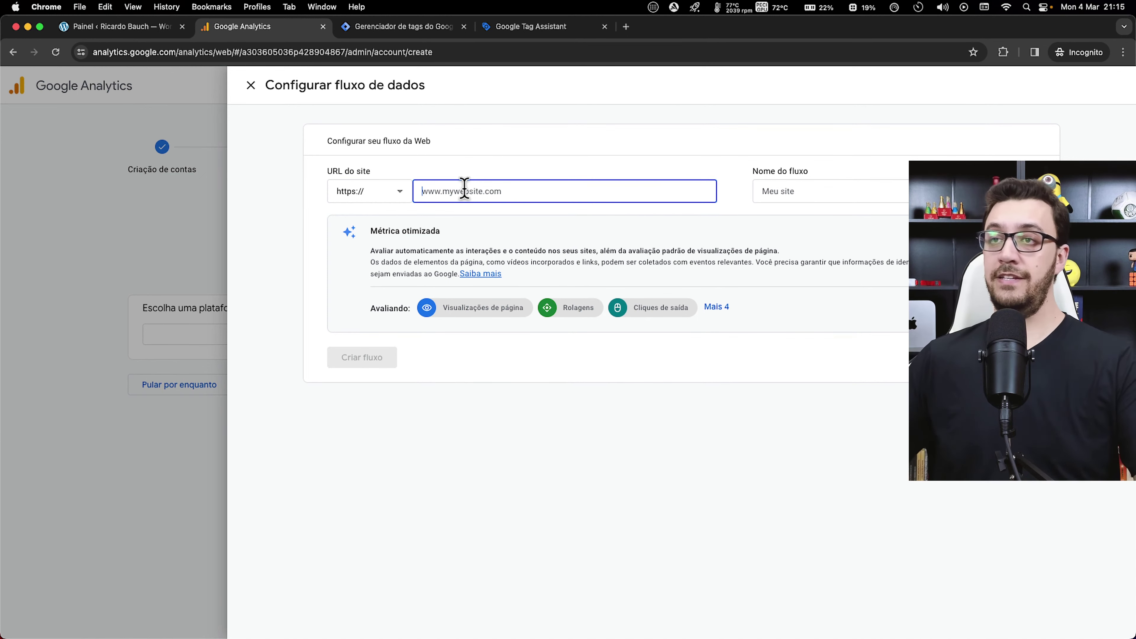
Paste the site URL, name the stream after the site owner, and create it with enhanced measurement
text(ricardobauch.com.br)
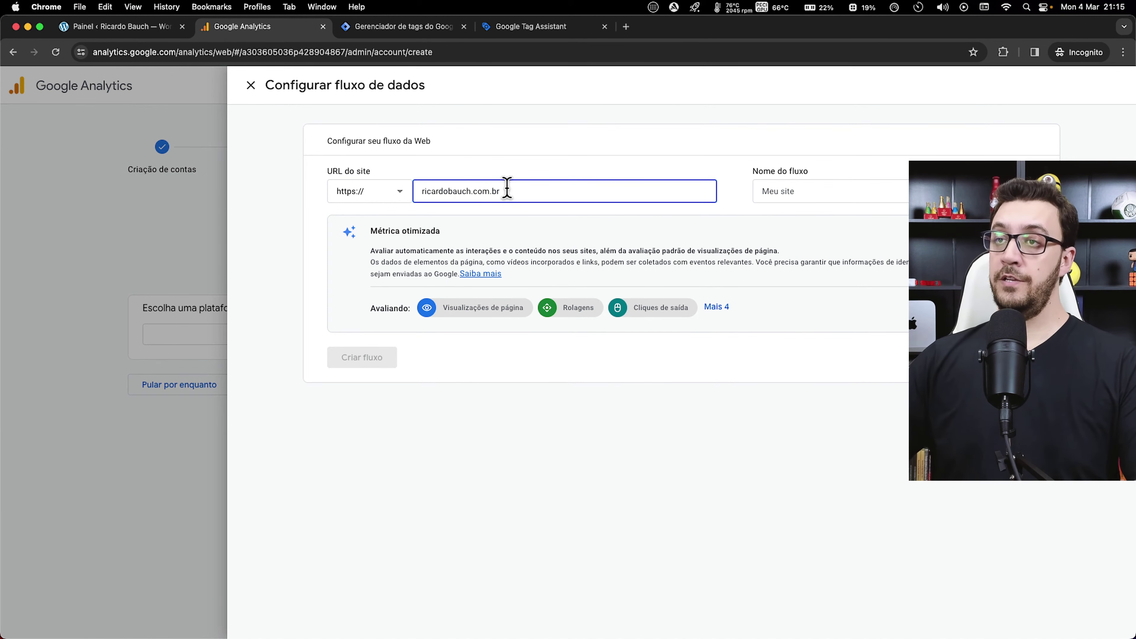
click(815, 192)
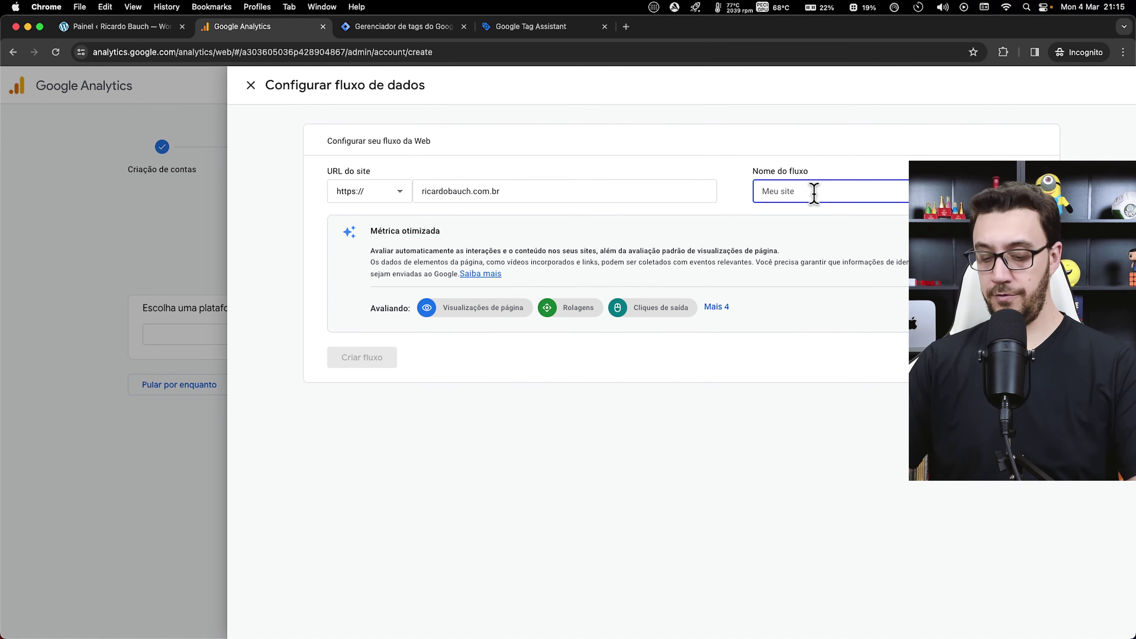
text(Fluxo Ricardo Bauch)
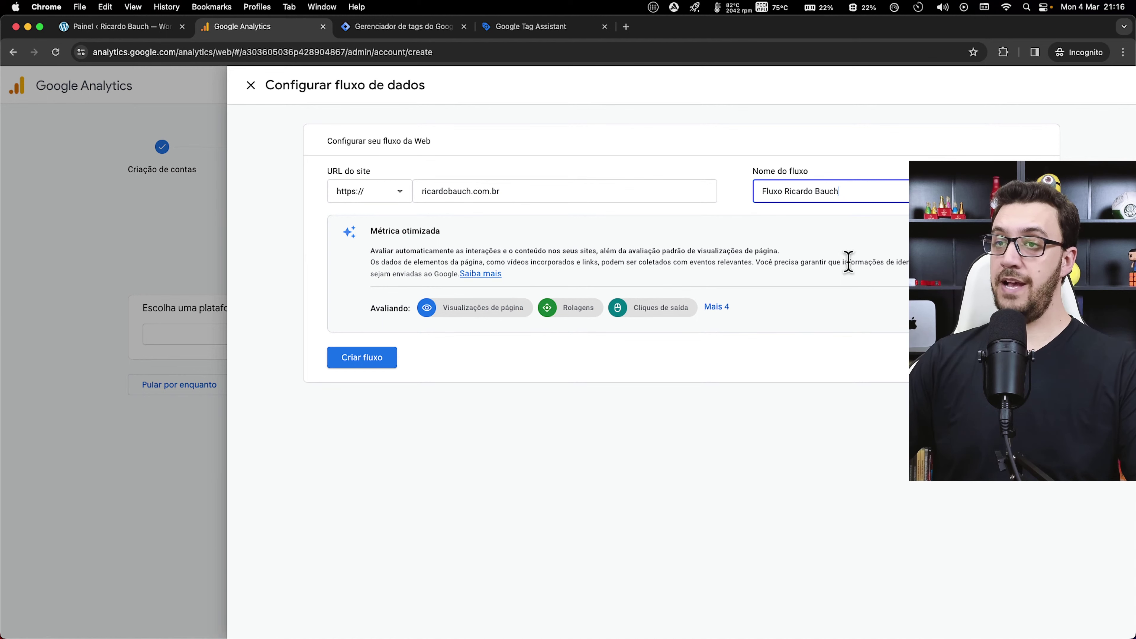
click(719, 306)
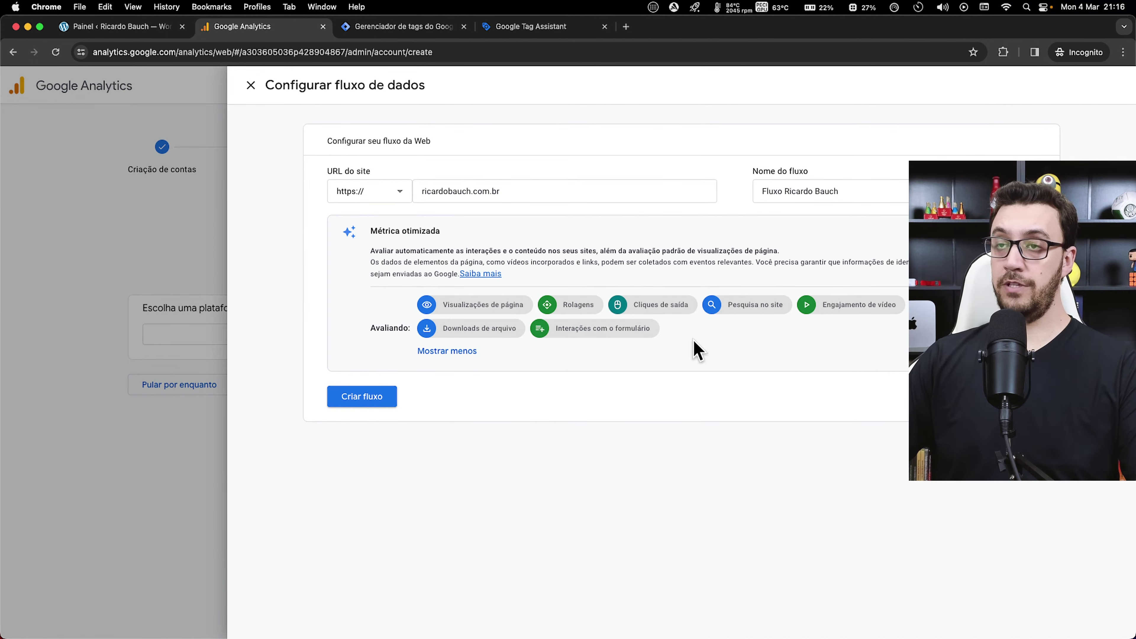
click(363, 408)
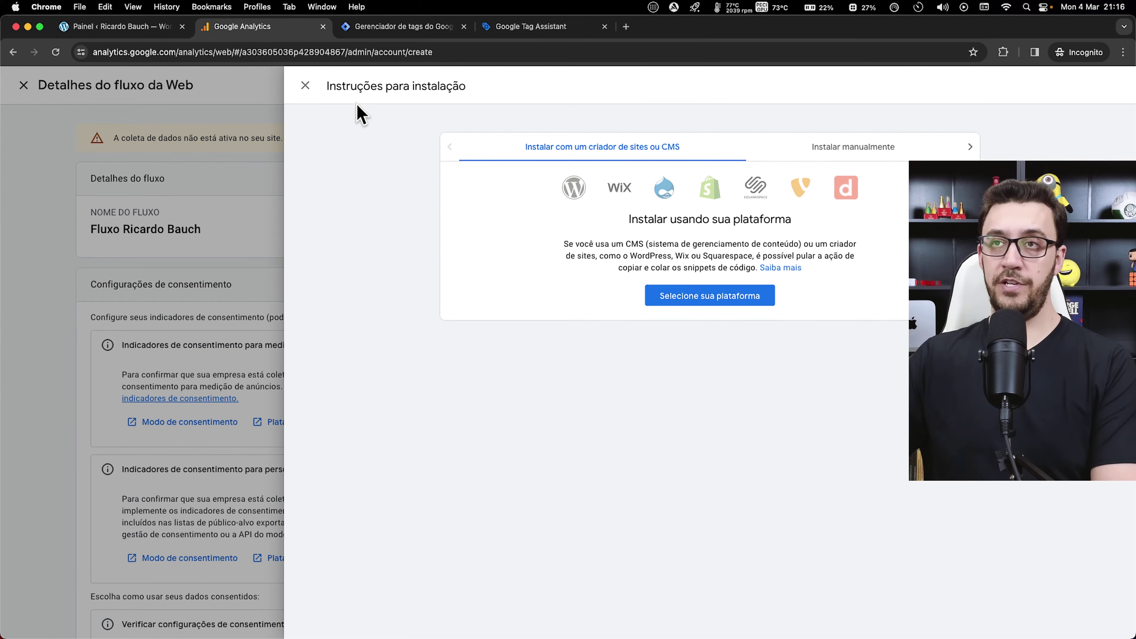
Close the installation instructions to view the web stream details
click(305, 86)
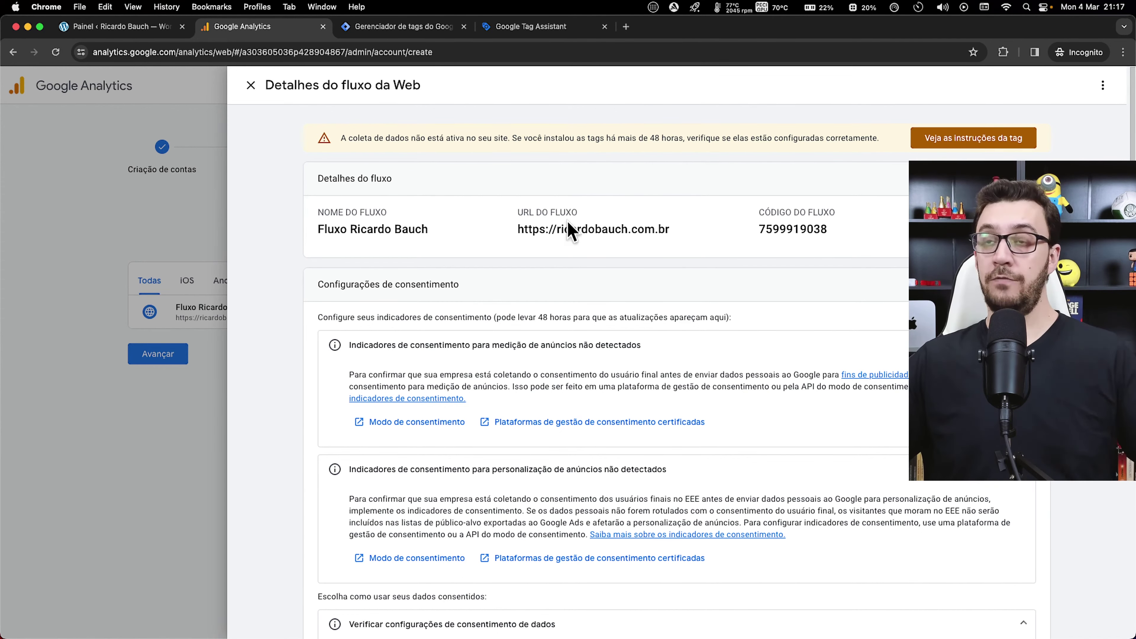
Close the stream details and strip the URL path to load the Analytics home page
click(251, 85)
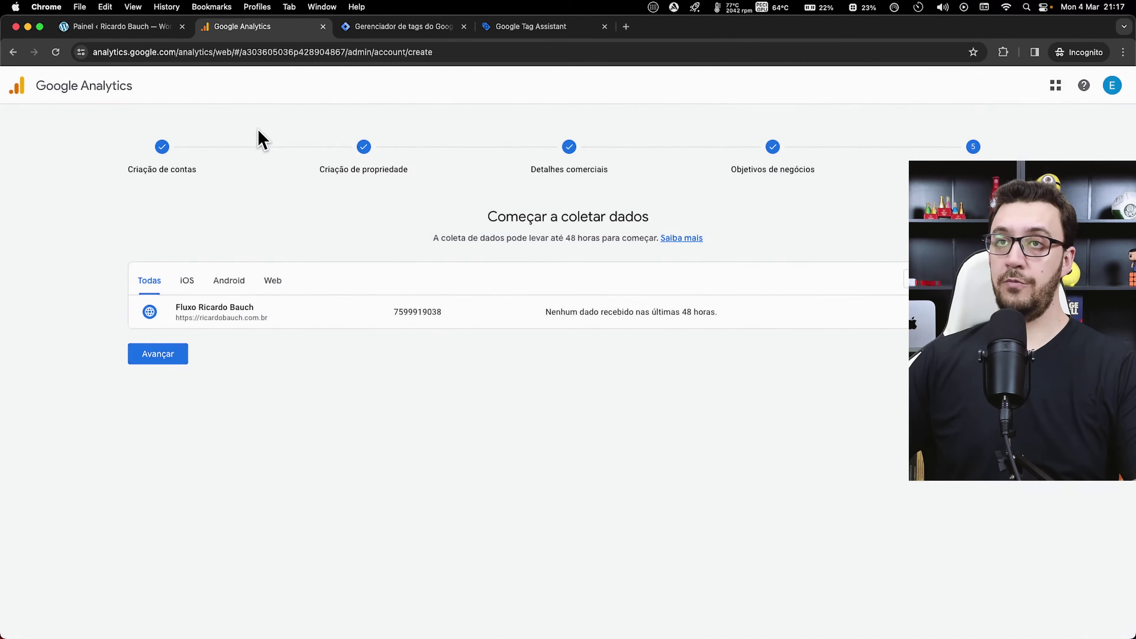
drag(205, 51, 507, 48)
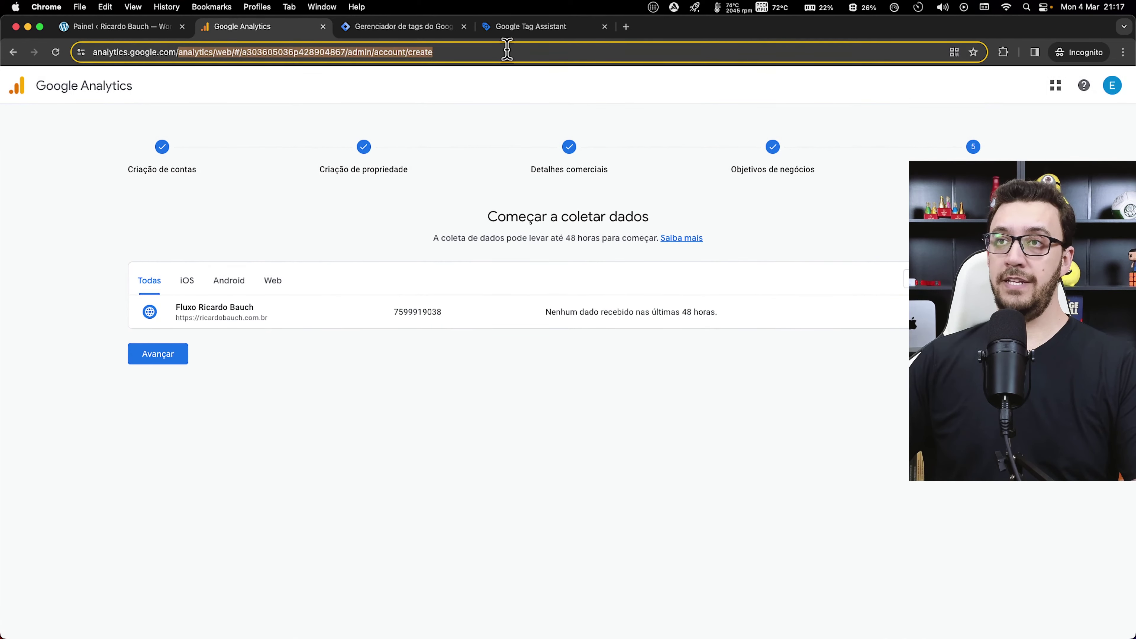
key(BackSpace)
key(Return)
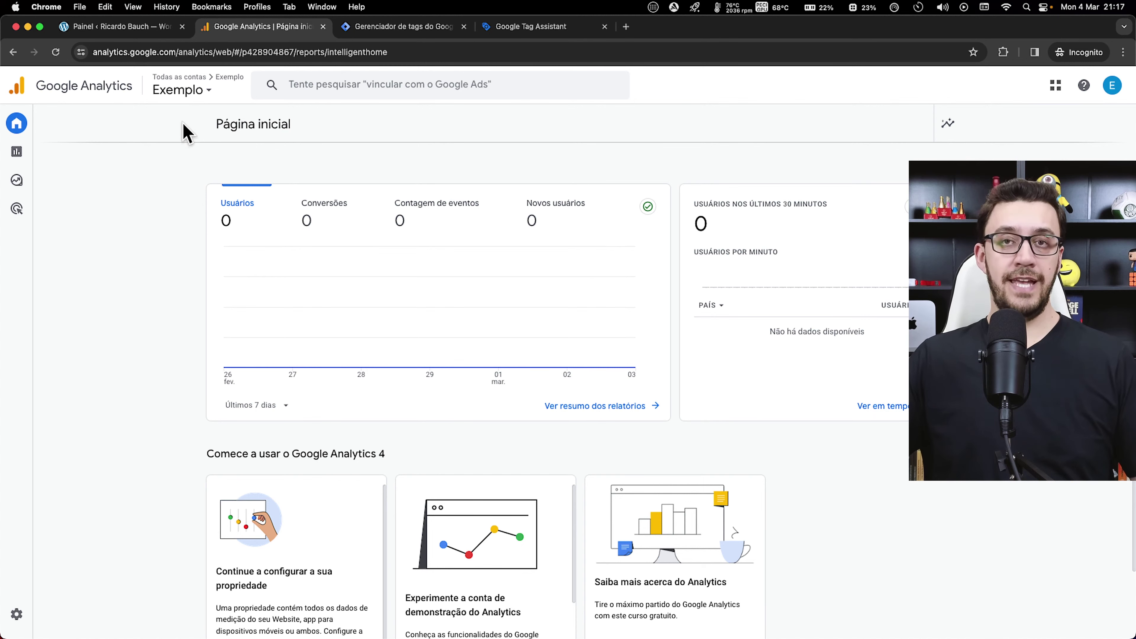
Switch the property selector to the new ricardobauch.com.br account's property
click(202, 92)
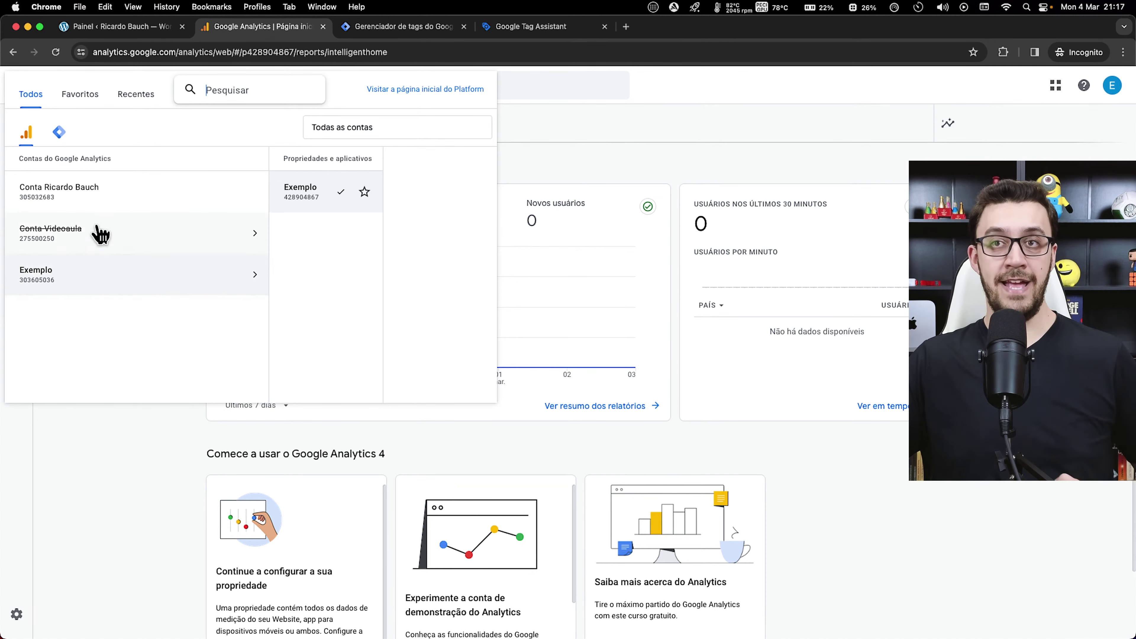
click(74, 195)
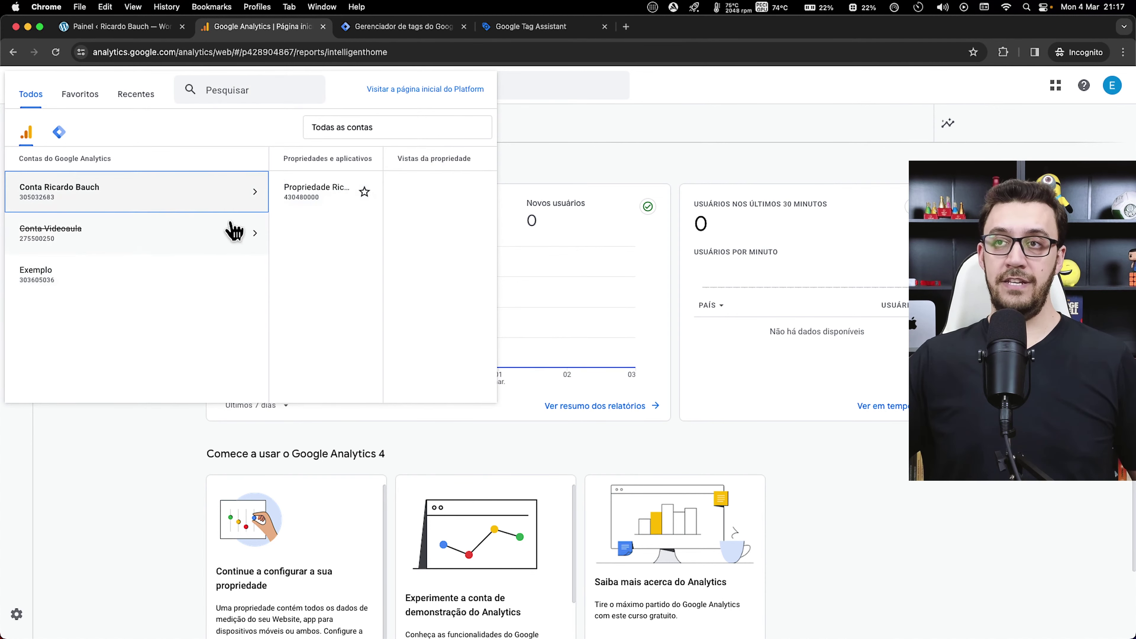
click(273, 201)
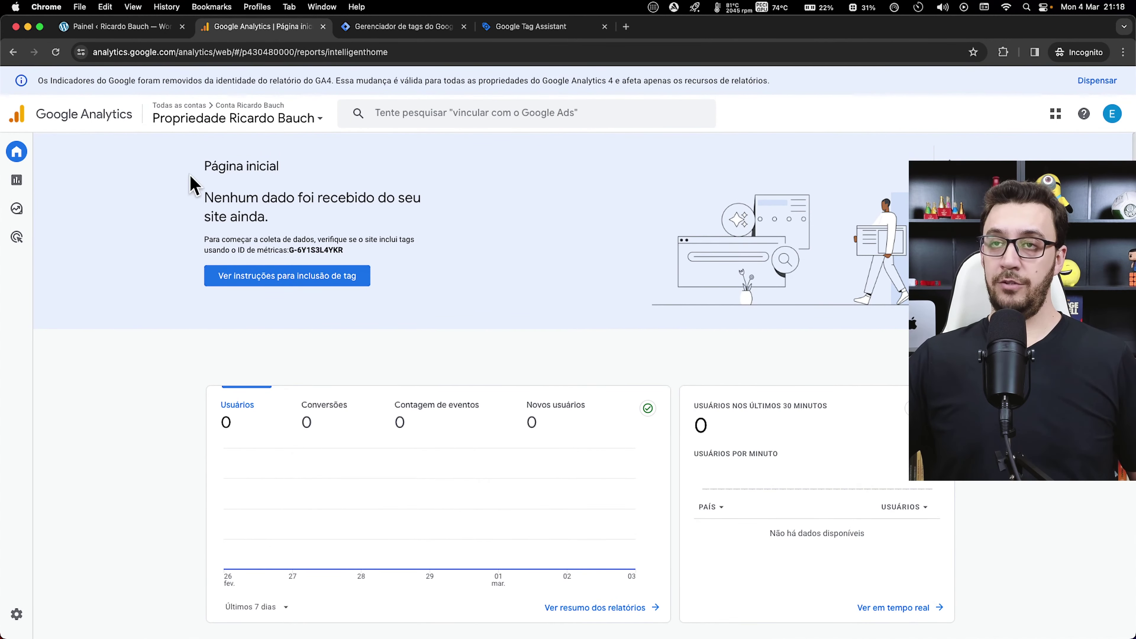
Review the no-data-received message and measurement ID, then dismiss the reporting identity notice
drag(205, 152, 384, 271)
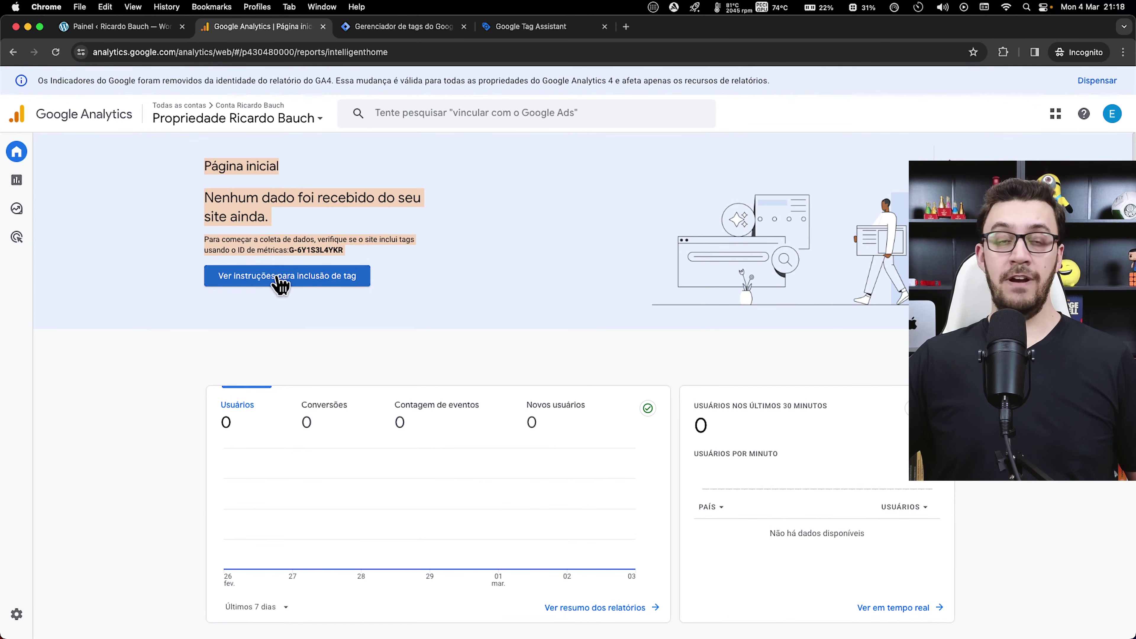
scroll(224, 287, down, 2)
scroll(185, 285, down, 5)
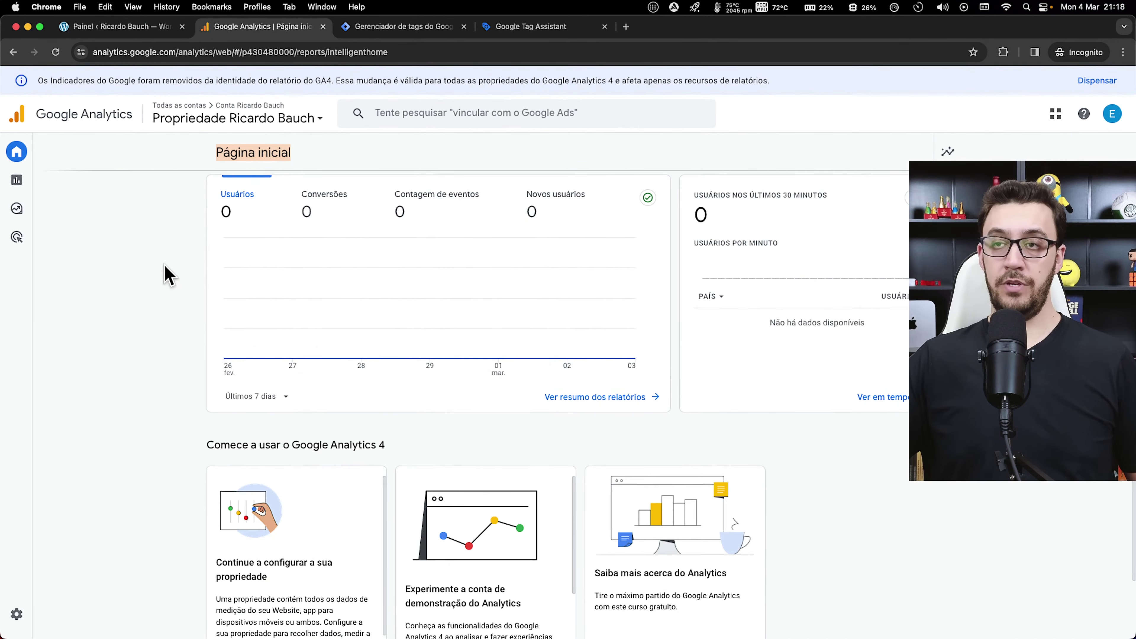
click(158, 268)
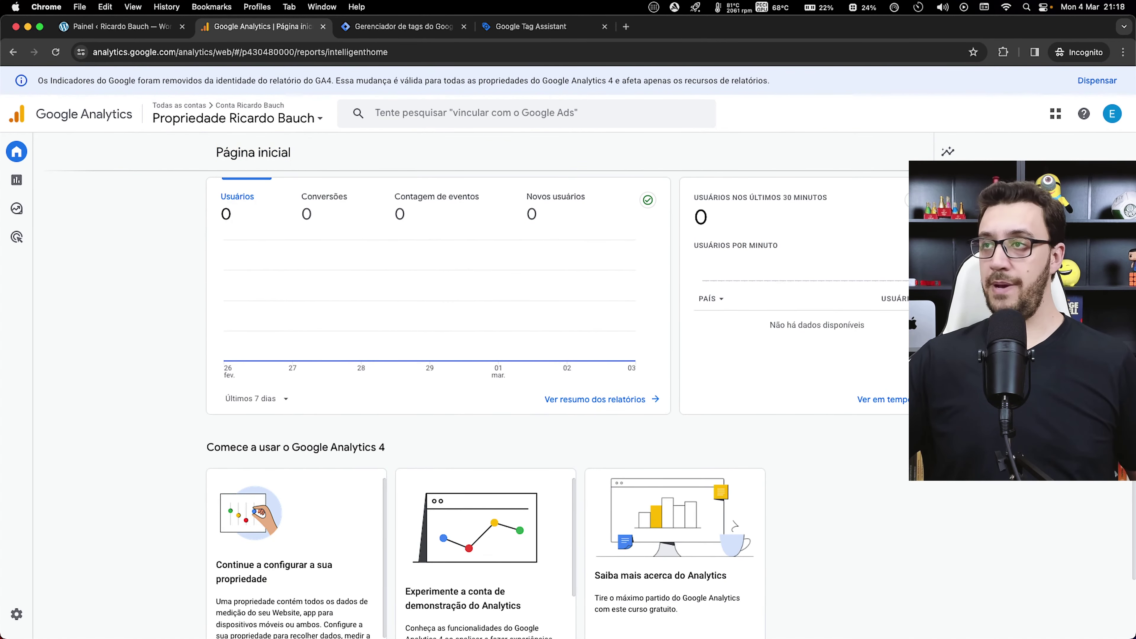
scroll(237, 311, up, 6)
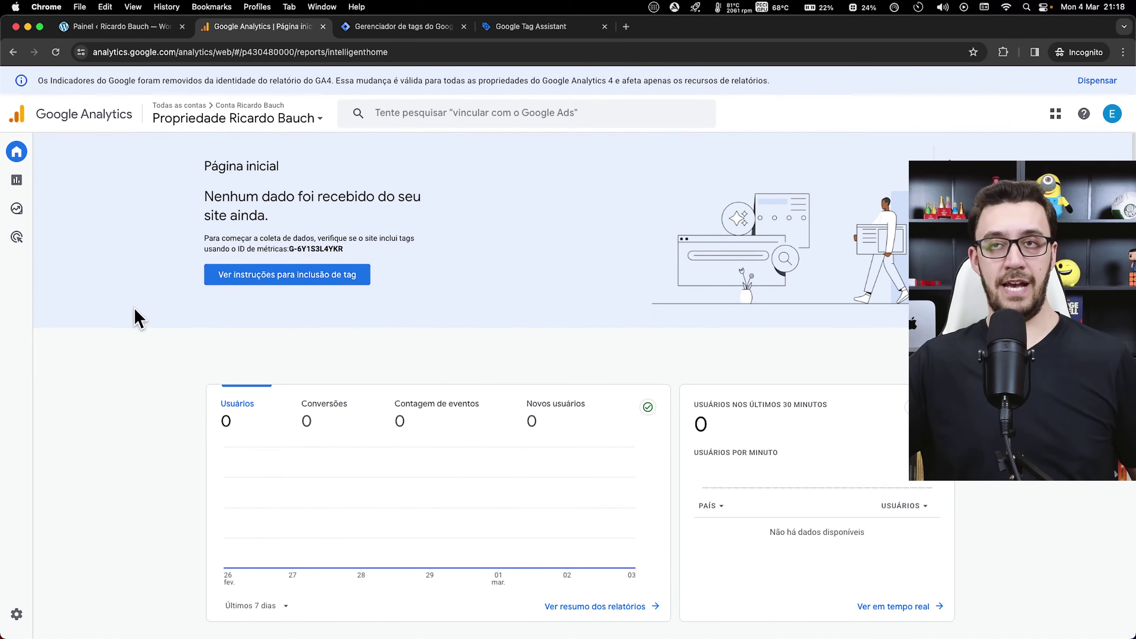
scroll(133, 315, down, 6)
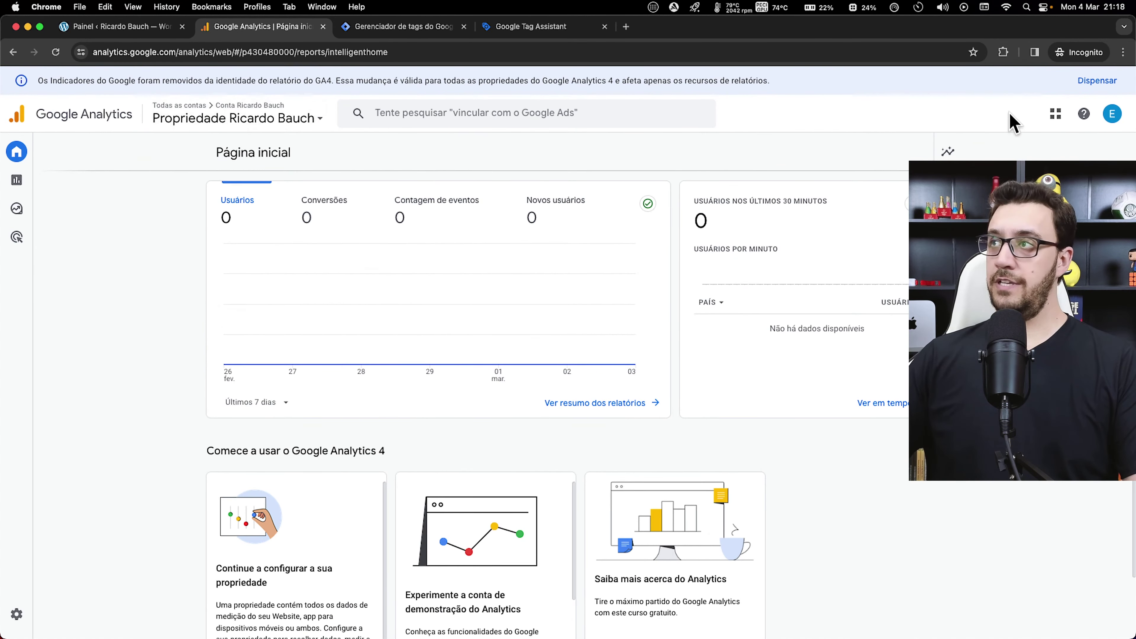
click(1095, 80)
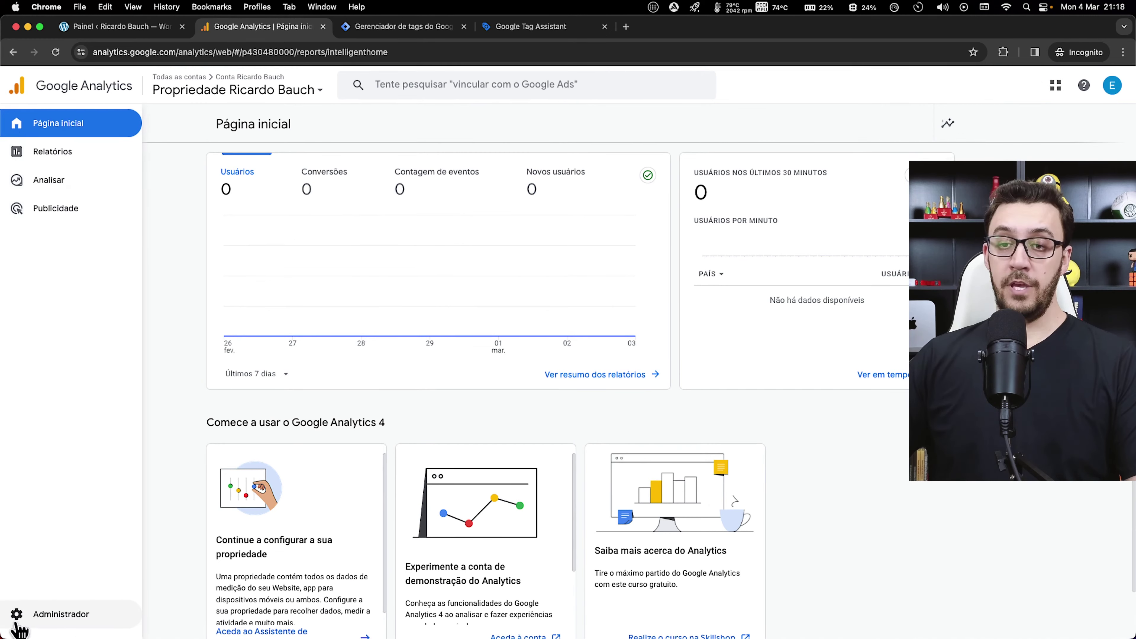
Open the property's Administrador settings at Coleta e modificação de dados, then switch to Tag Manager
click(47, 617)
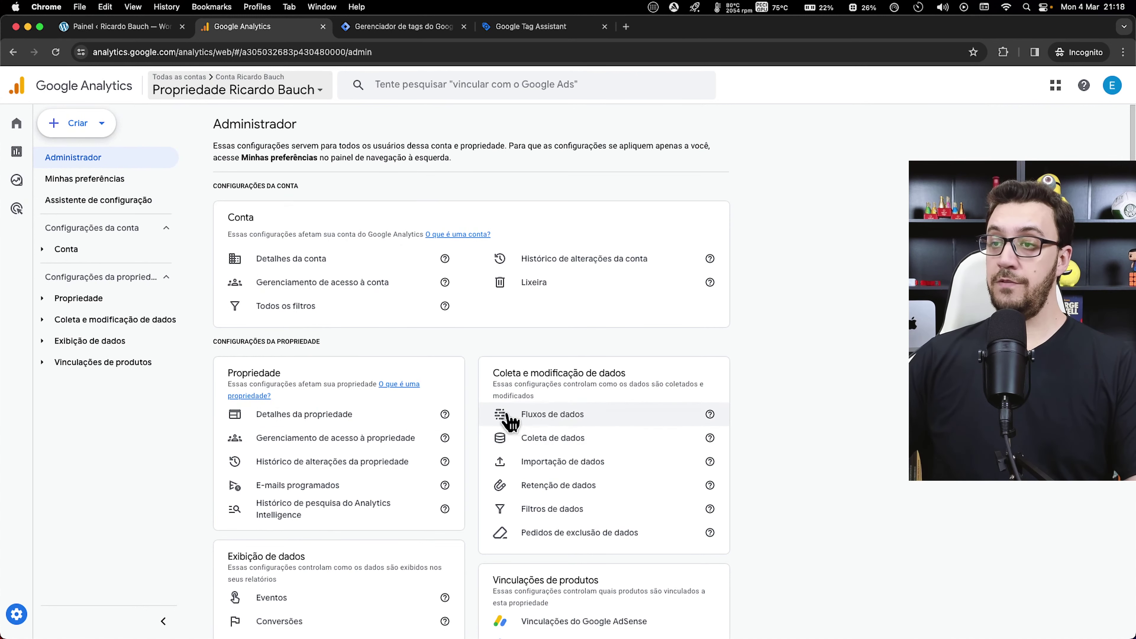
drag(491, 373, 618, 371)
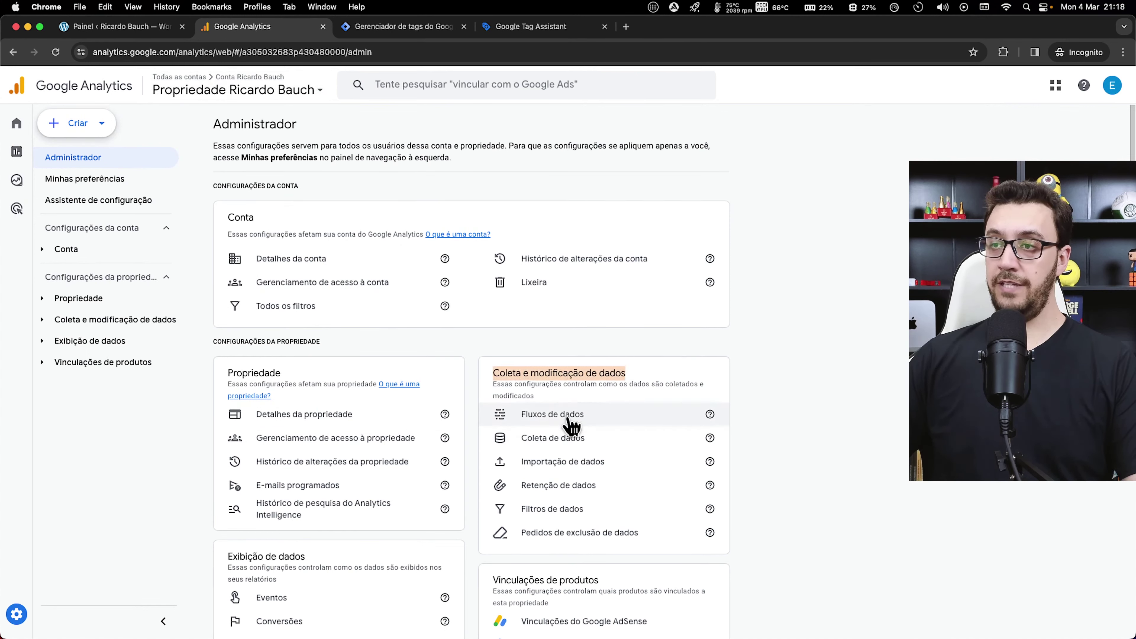
drag(242, 27, 103, 27)
click(403, 26)
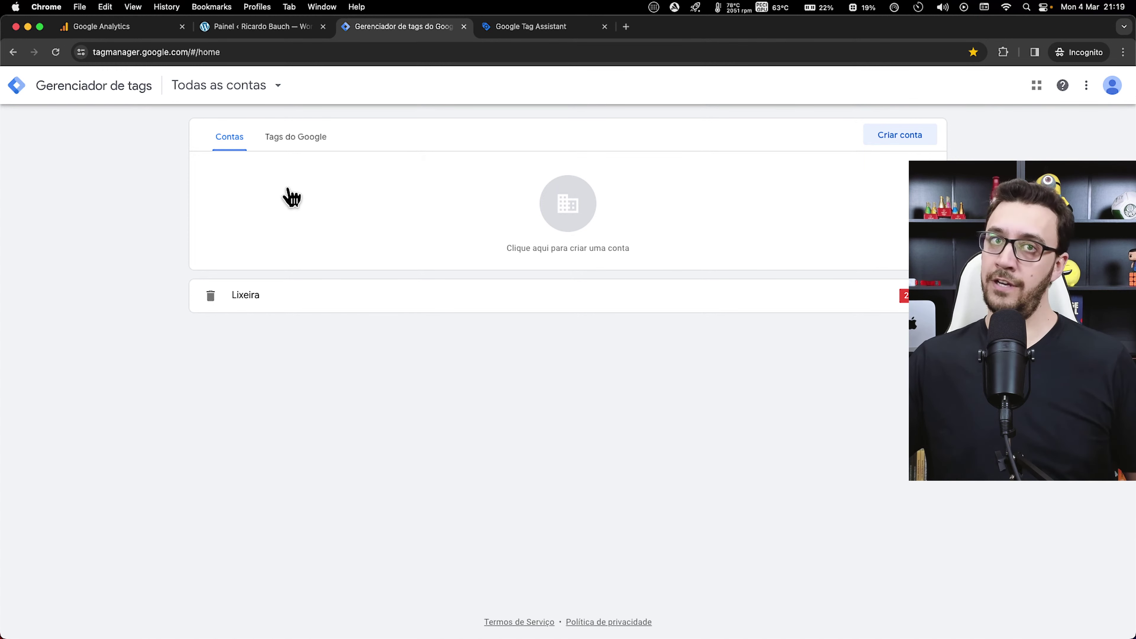
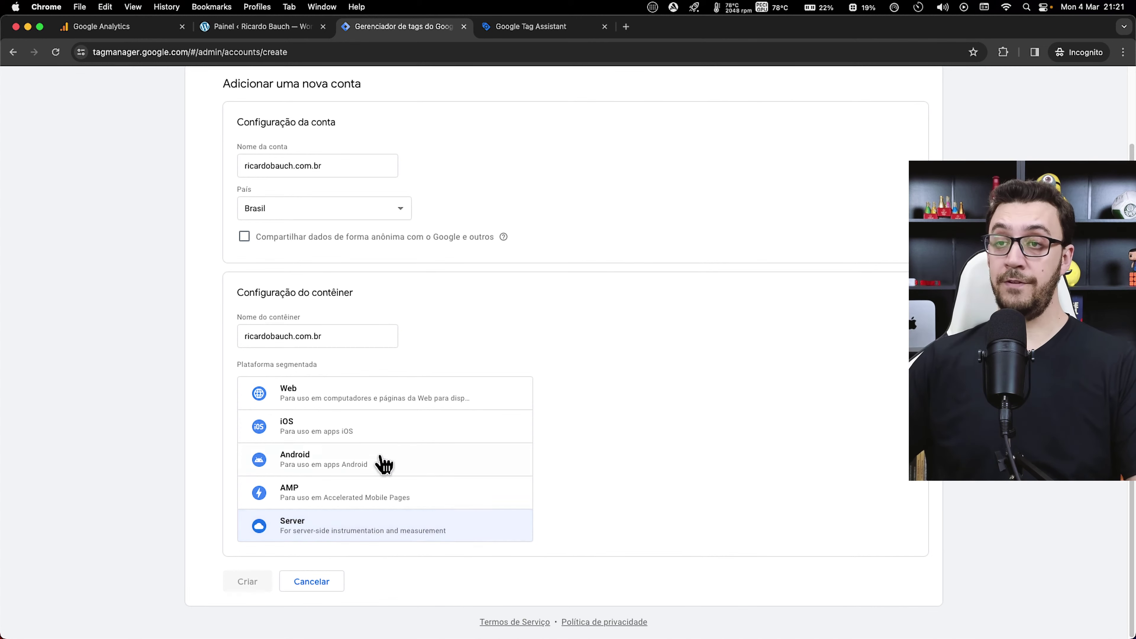
Create the container for the Web platform and accept the Tag Manager terms, including the GDPR data-processing terms
click(333, 405)
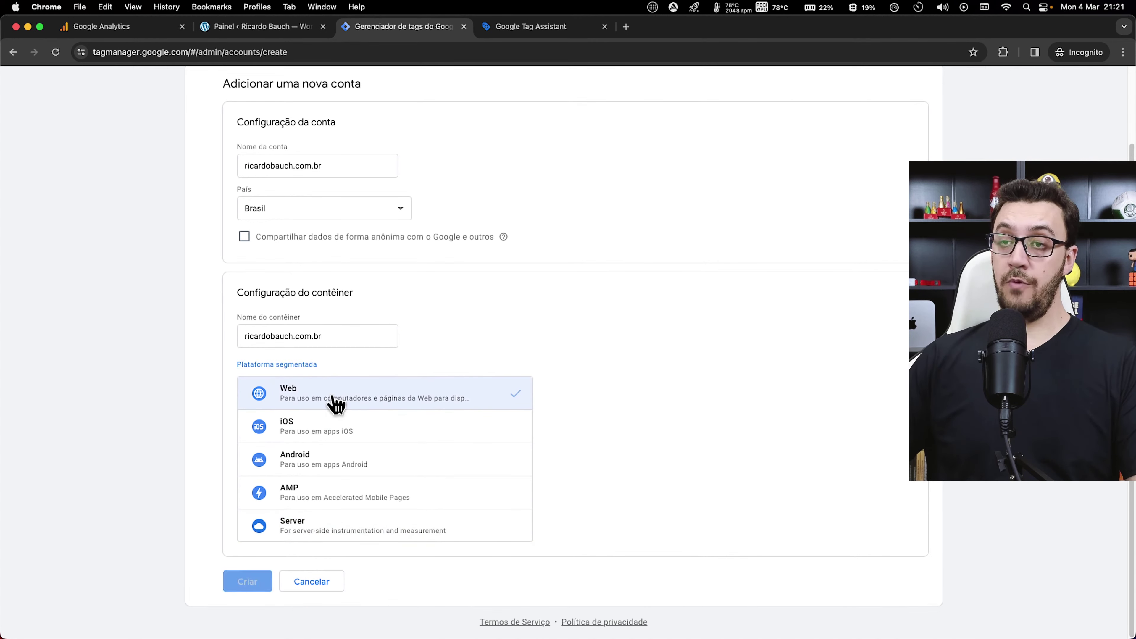
click(247, 582)
click(332, 612)
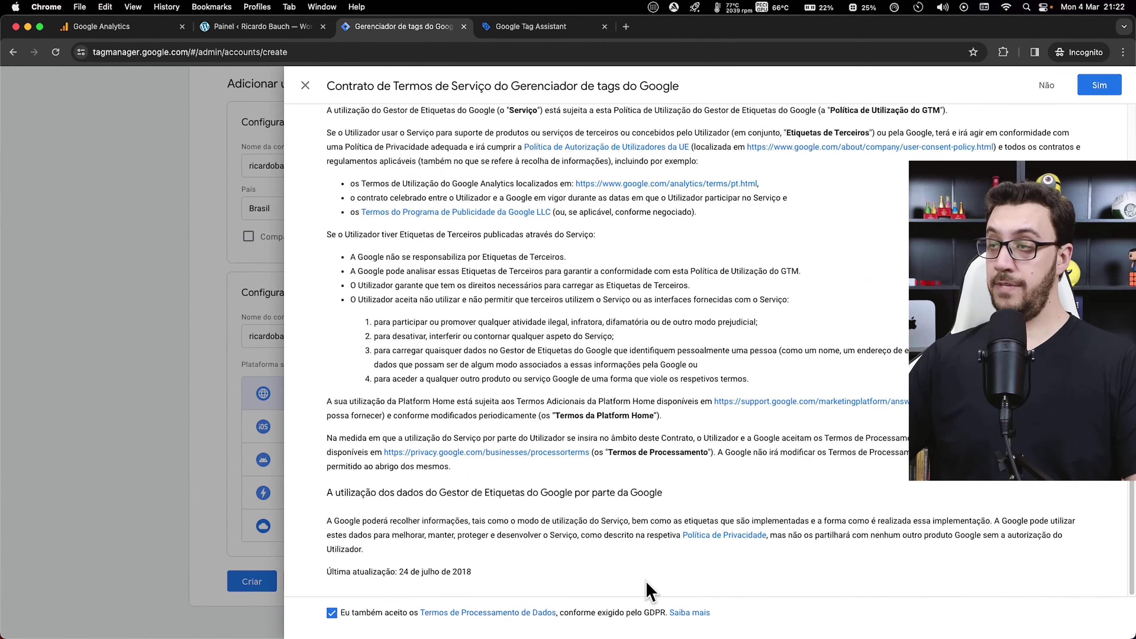
click(1098, 92)
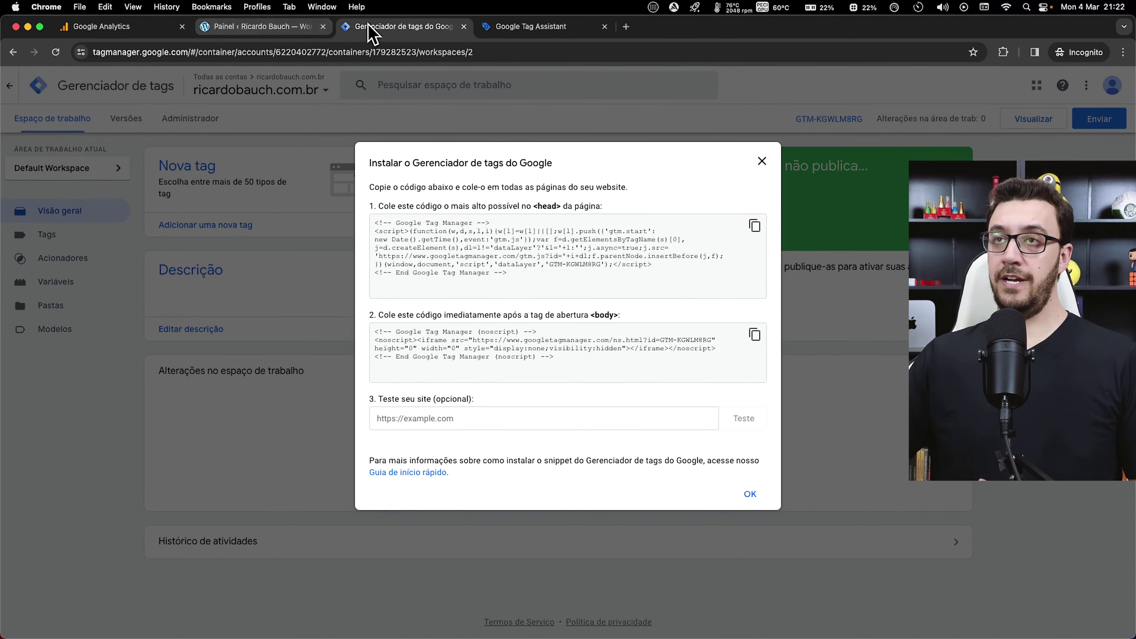
Move the Tag Manager tab ahead of WordPress and switch to the WordPress dashboard
drag(393, 28, 272, 36)
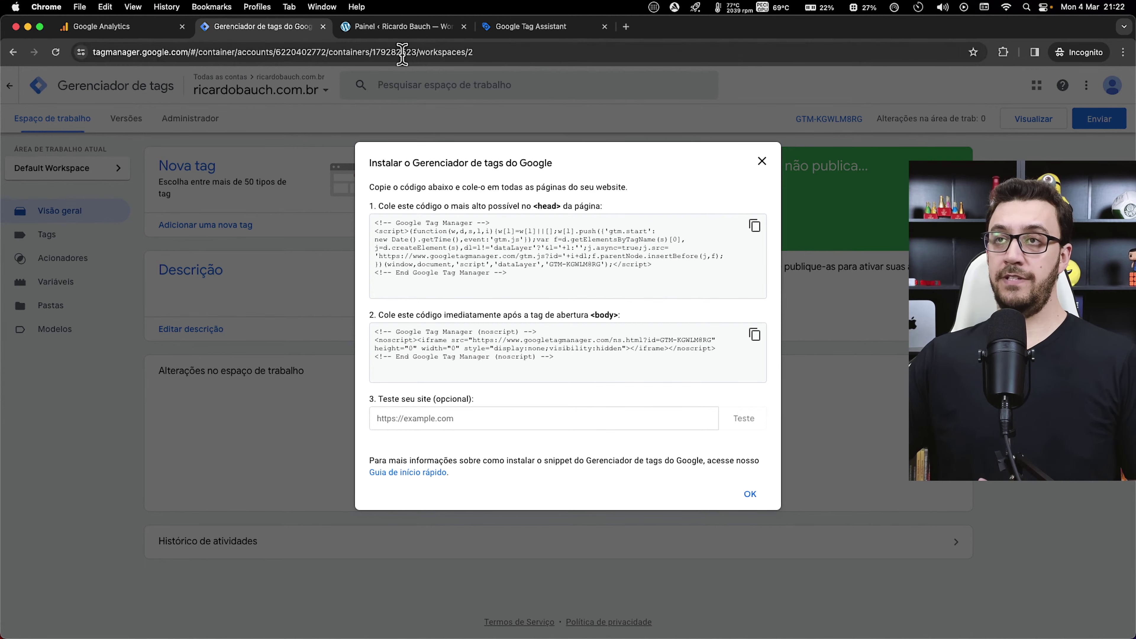
click(397, 28)
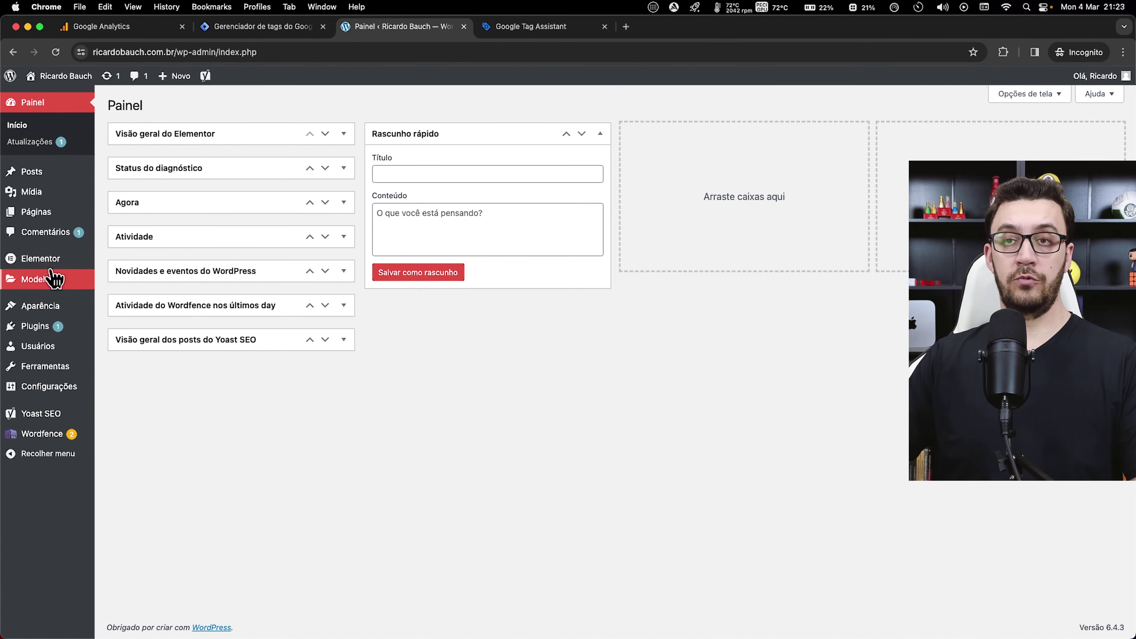
Open Elementor's Custom Code page in WordPress, then return to the Tag Manager install code
mouse_move(53, 266)
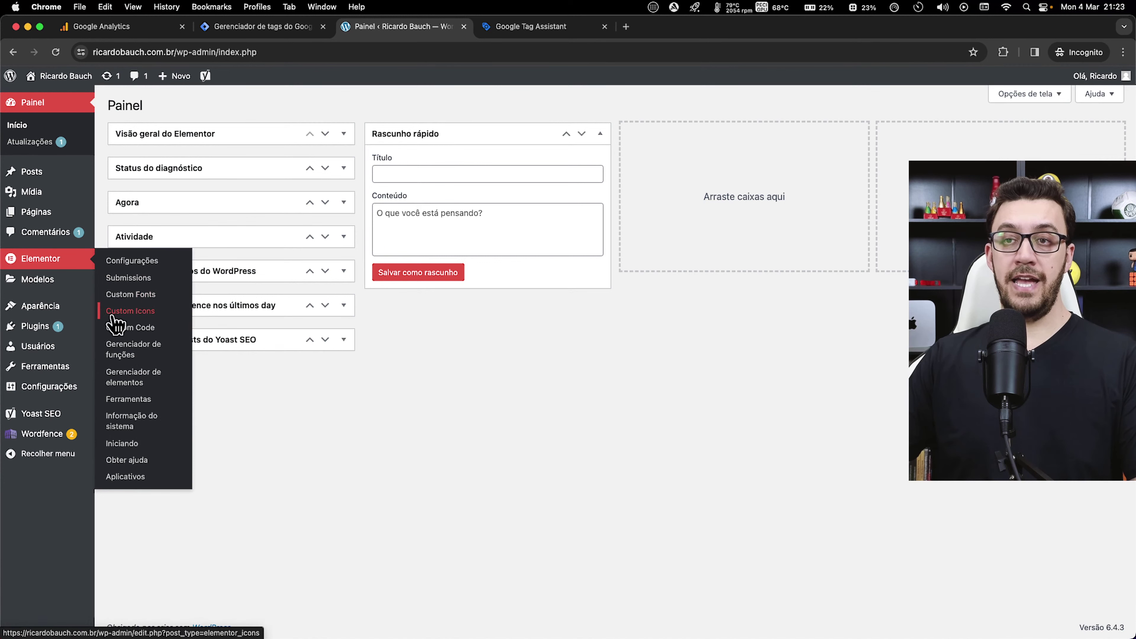
click(144, 335)
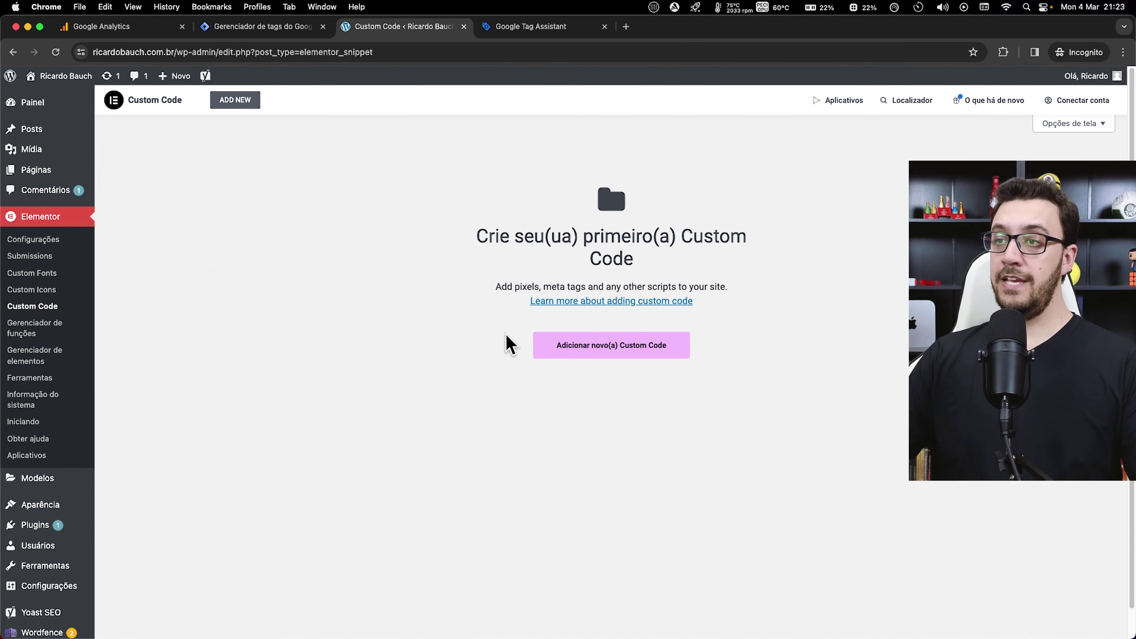
click(259, 27)
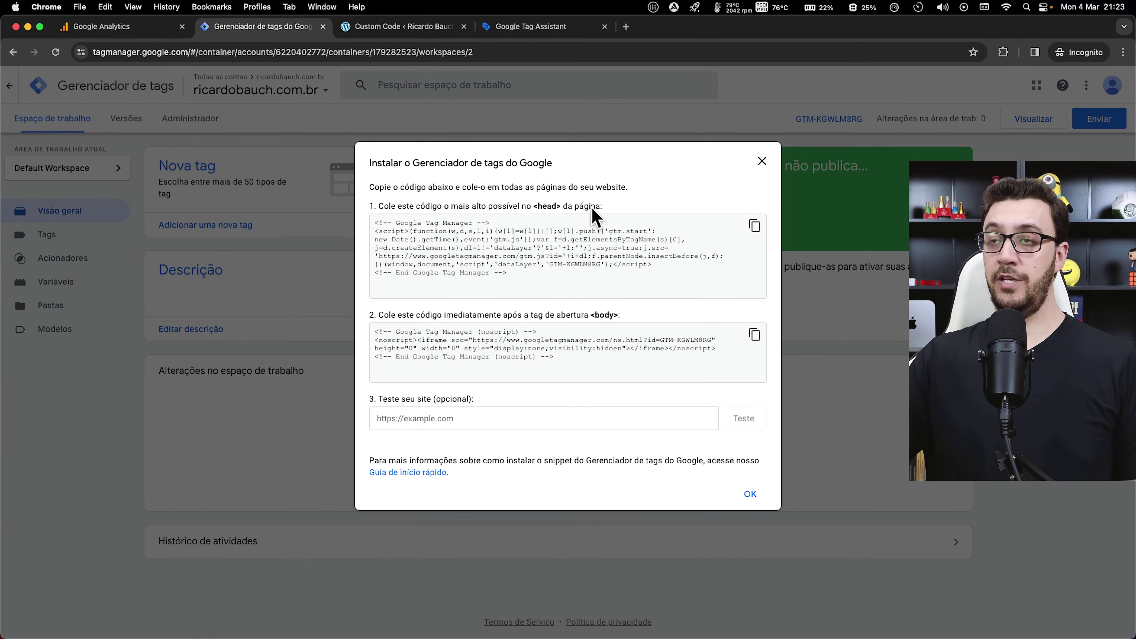
Highlight where the <head> and <body> snippets go, then return to WordPress Custom Code
drag(532, 210, 564, 217)
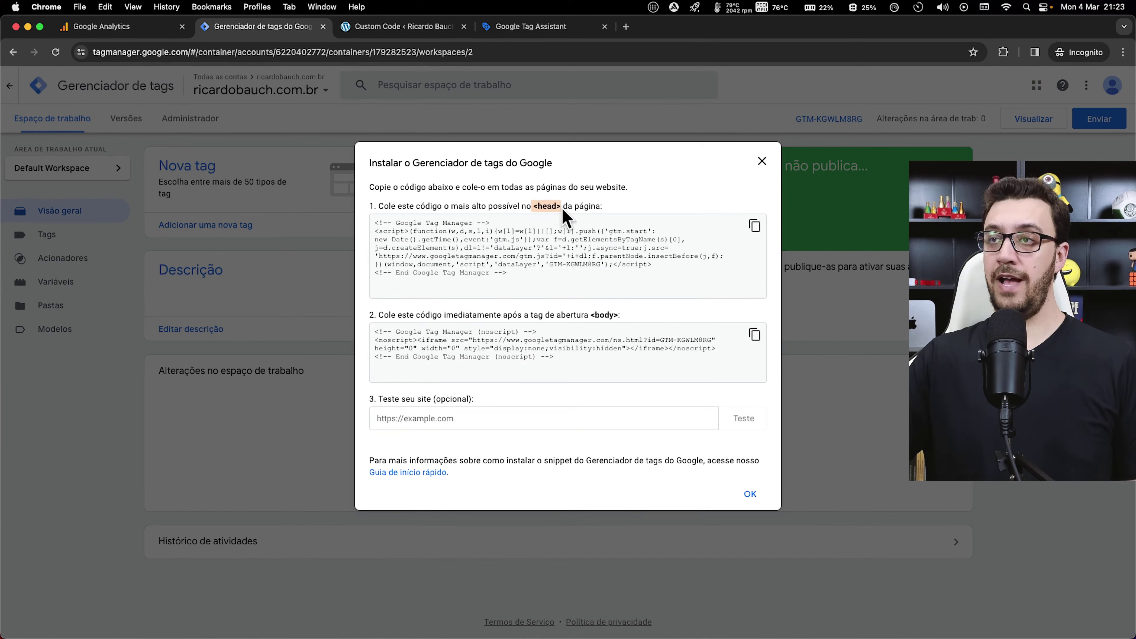
drag(590, 318, 606, 316)
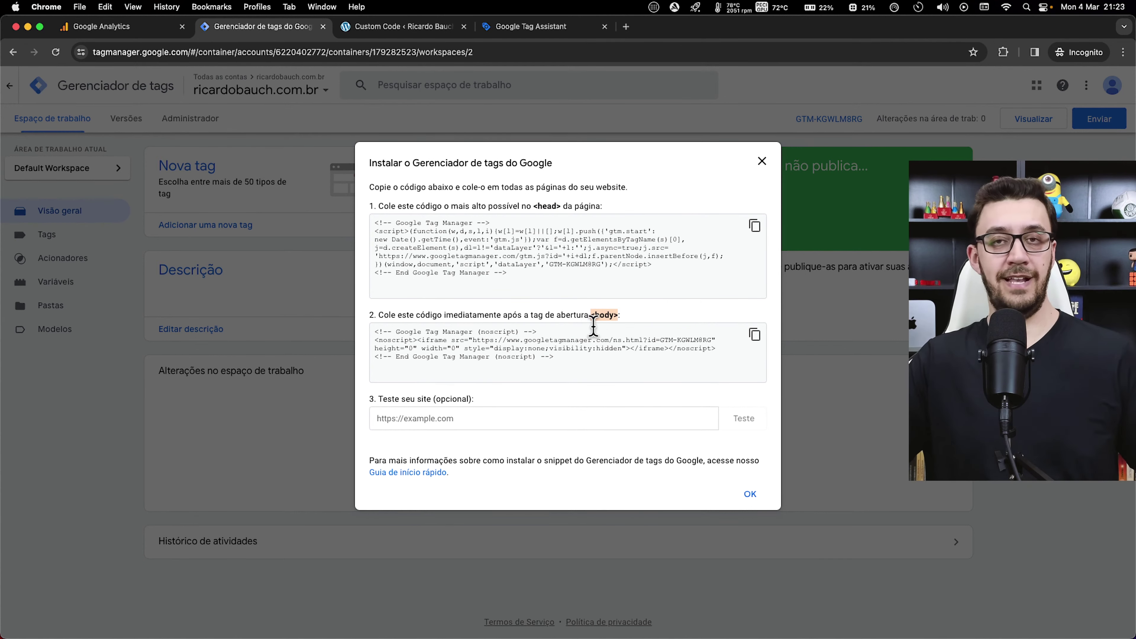
click(403, 26)
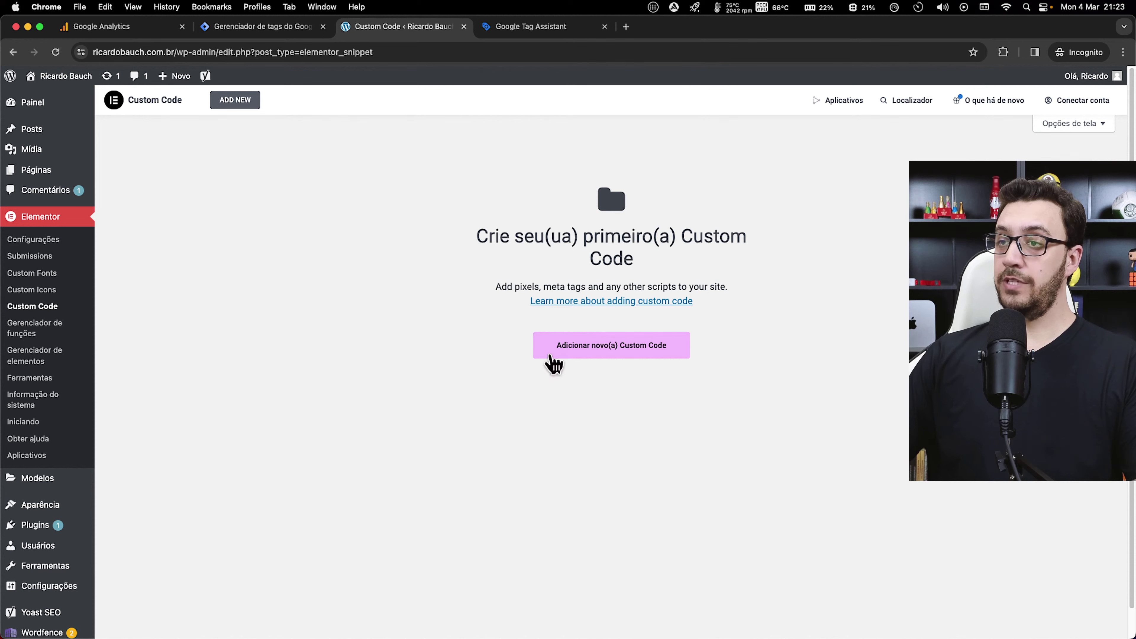
Start a new Elementor custom code snippet titled 'Head' with location <head>
click(638, 352)
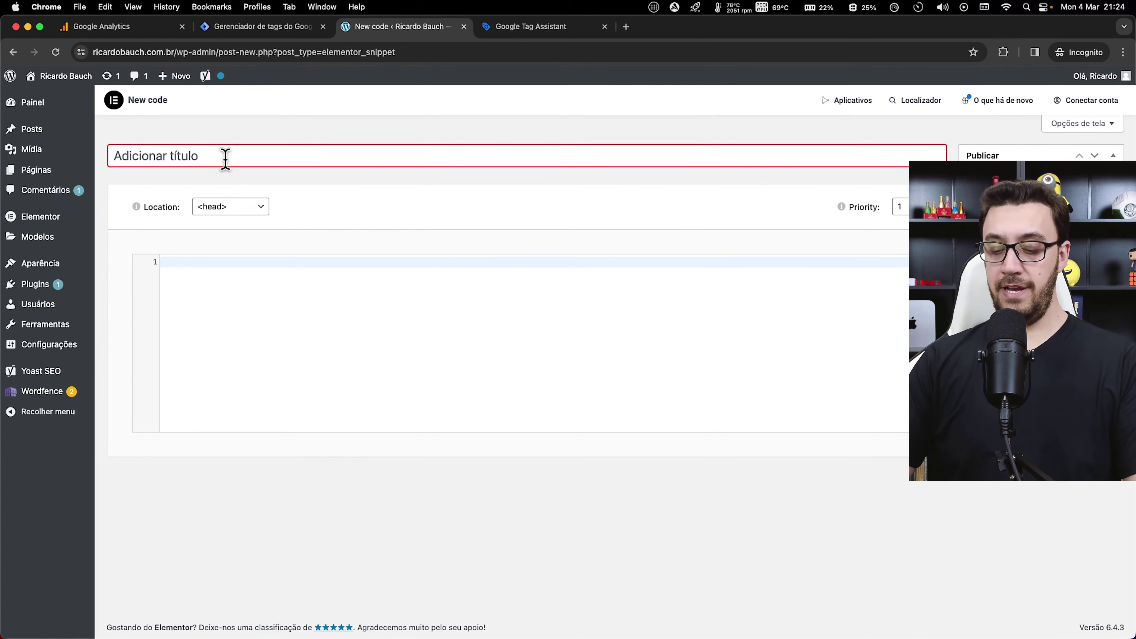
text(Head)
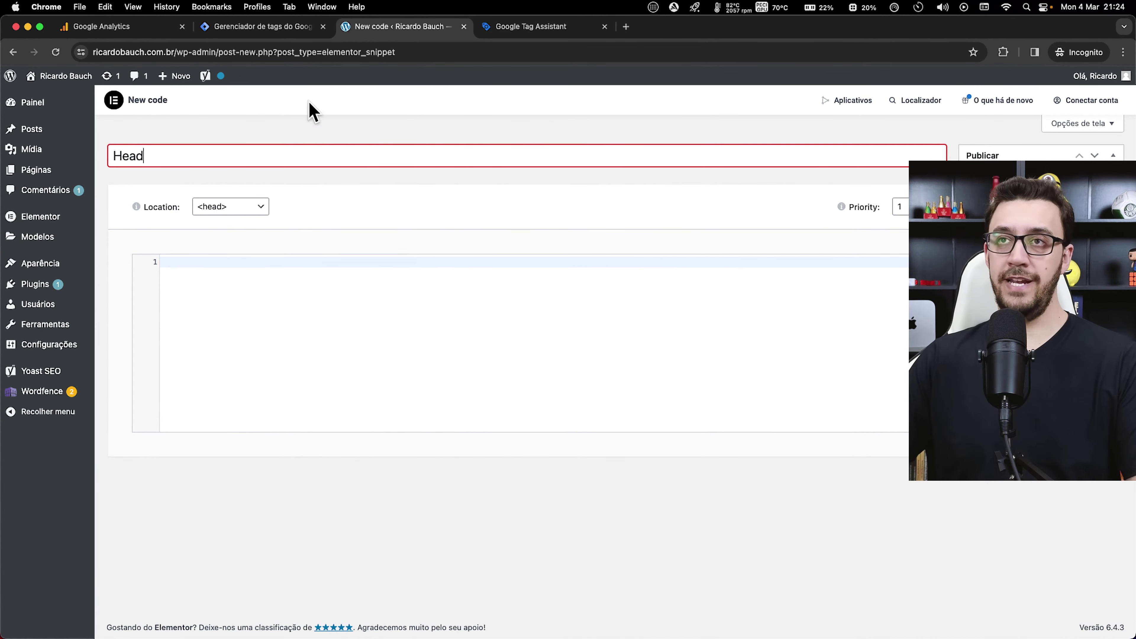
click(222, 209)
click(227, 207)
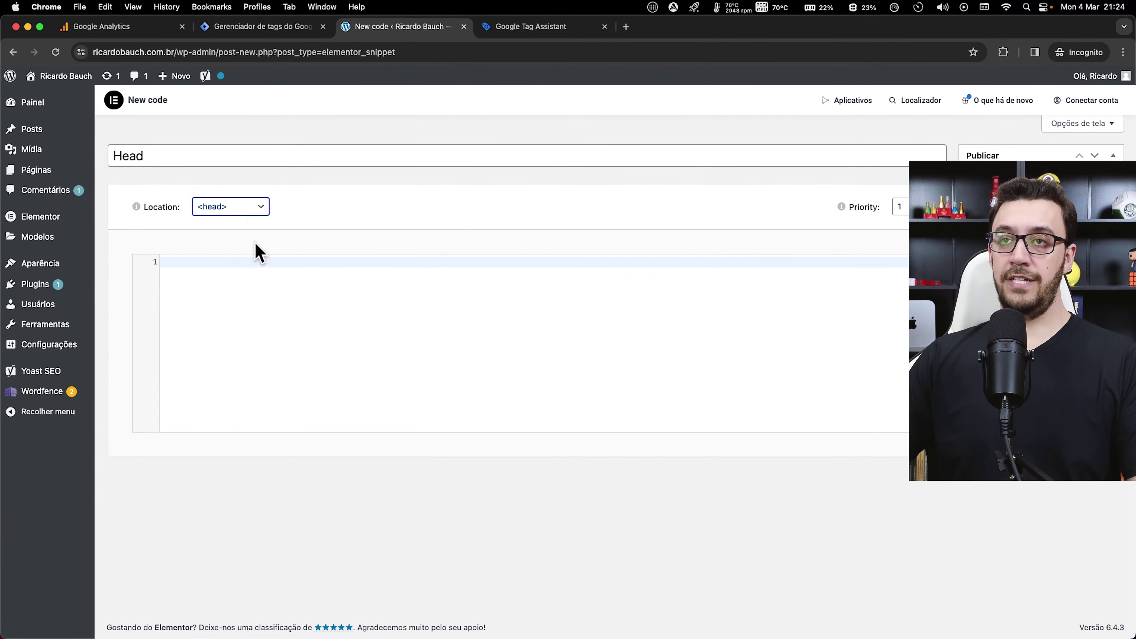
Copy the Tag Manager <head> snippet, paste it into the Head code editor, and publish
click(270, 28)
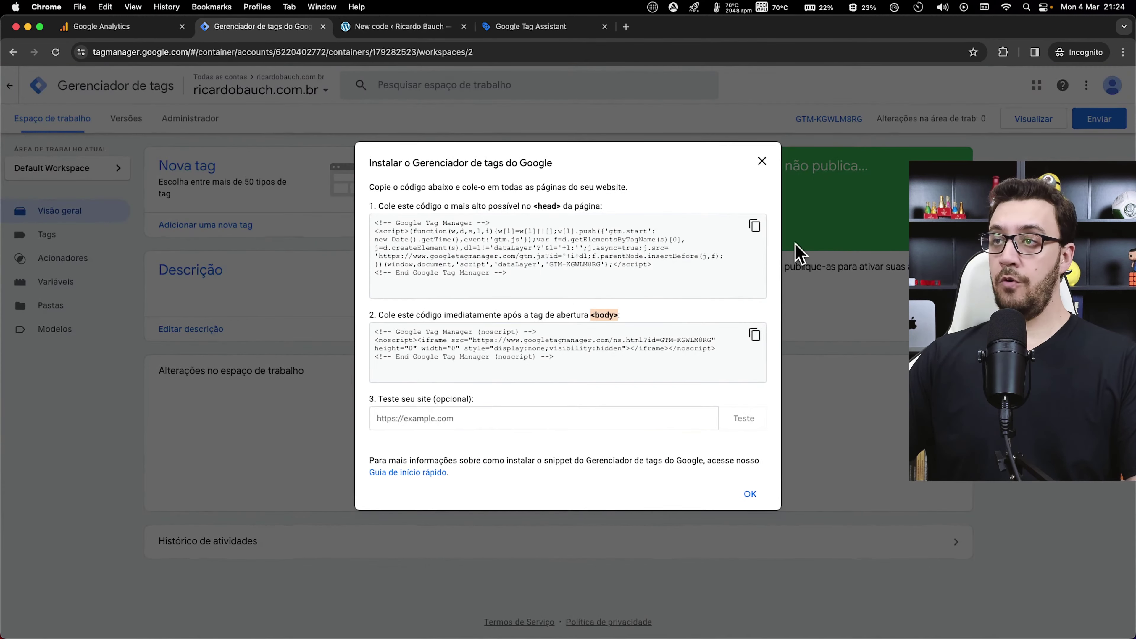
click(755, 225)
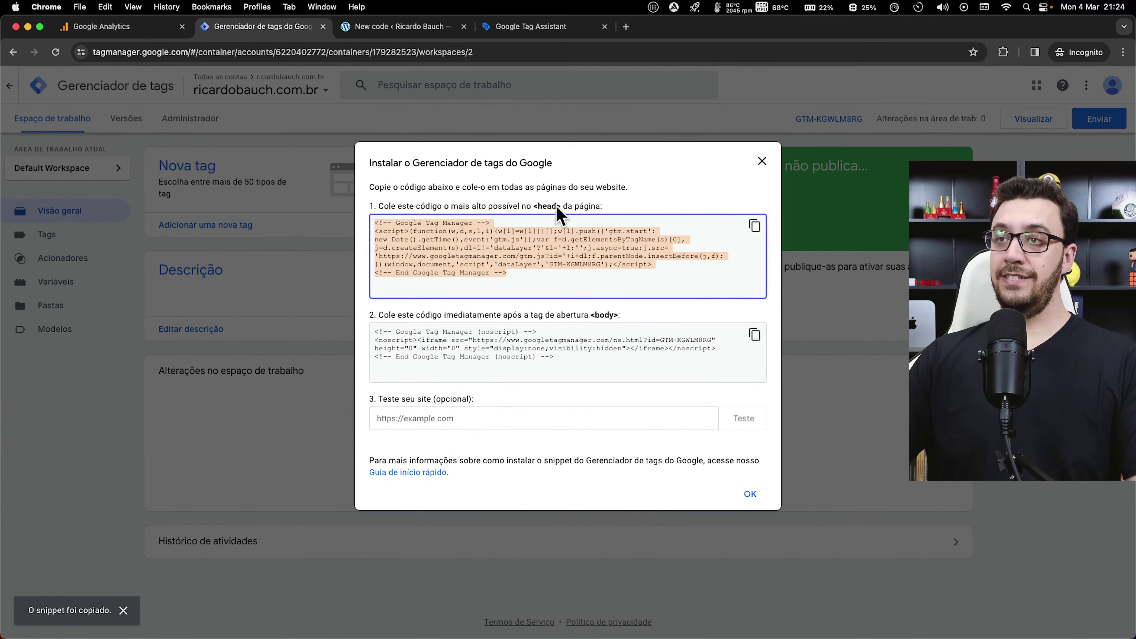
drag(533, 207, 560, 208)
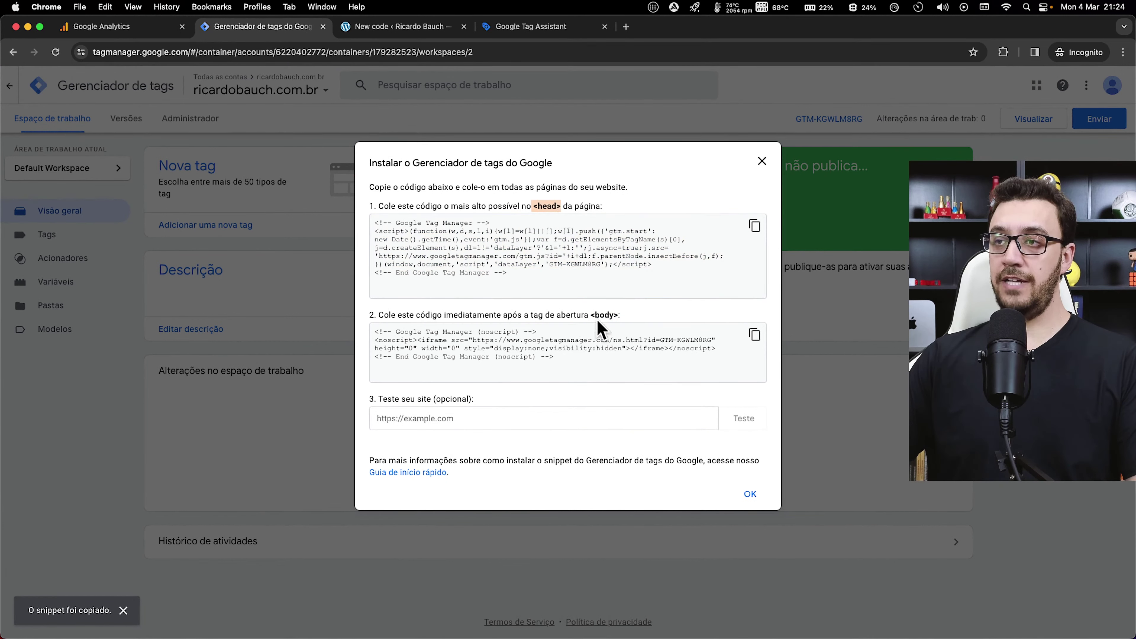
drag(591, 315, 617, 315)
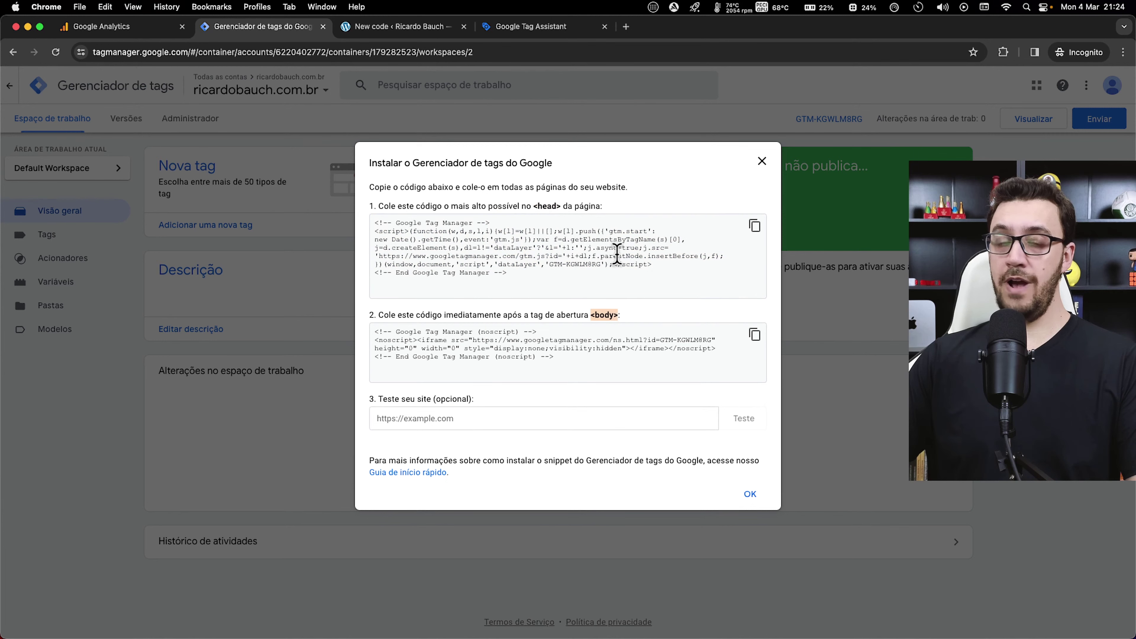
click(754, 226)
click(363, 27)
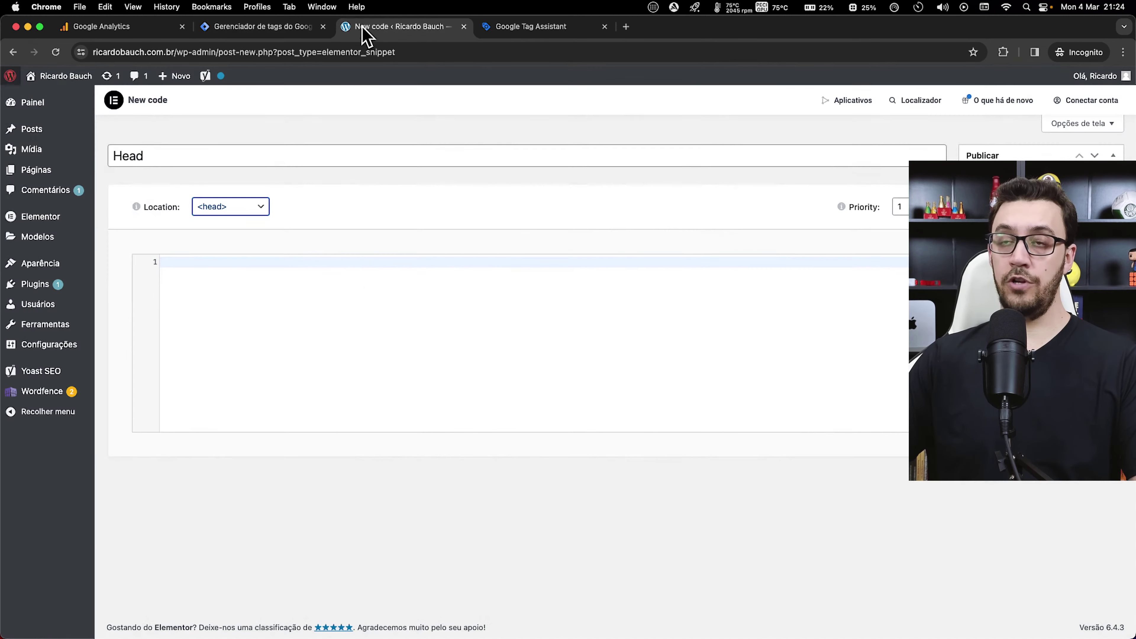
click(332, 307)
key(super+v)
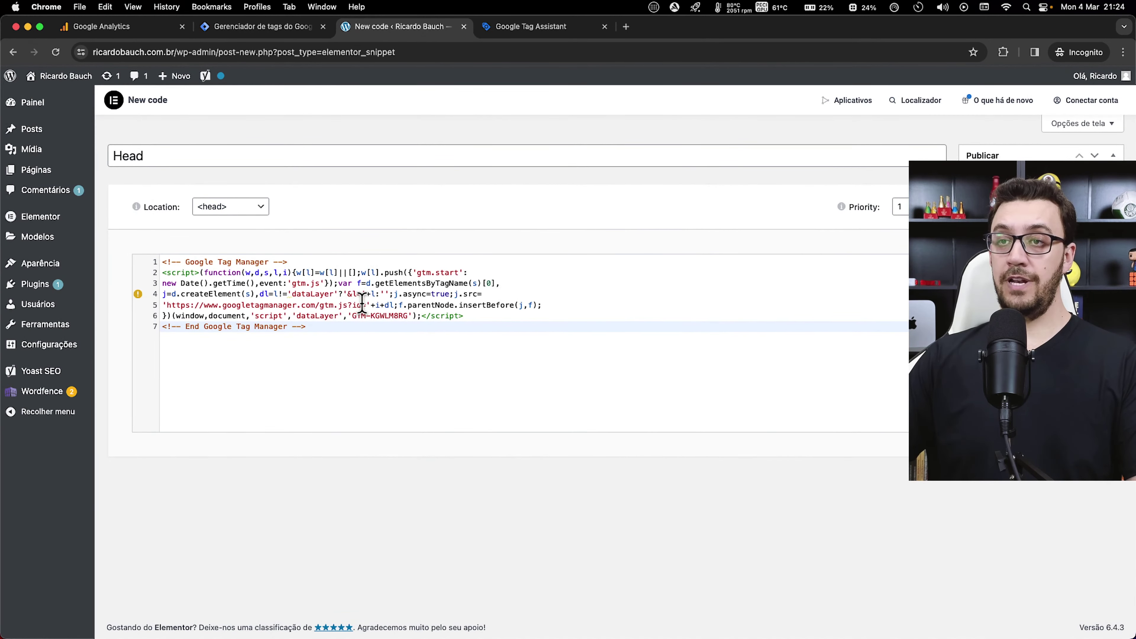
key(super+r)
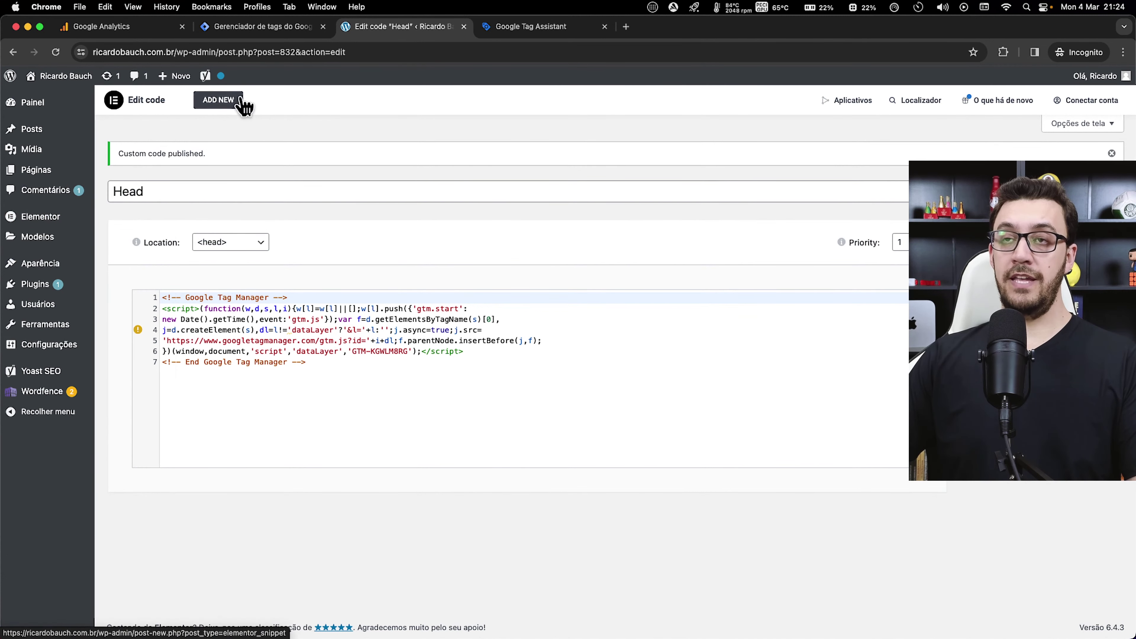
Start a second custom code snippet and paste the Tag Manager <body> noscript code into it
mouse_move(43, 224)
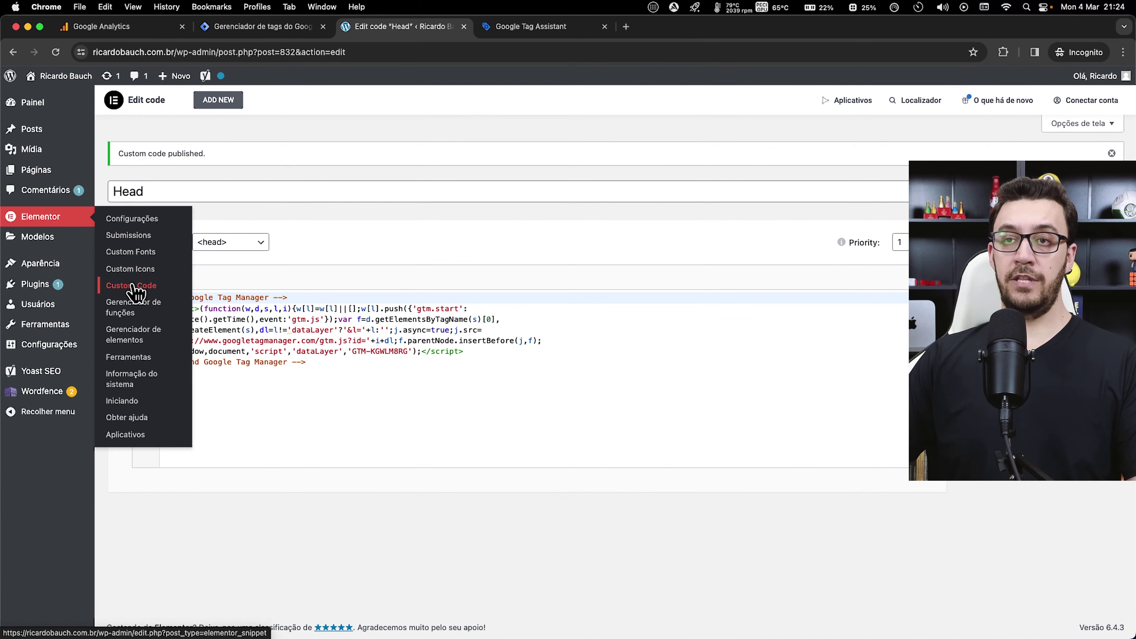
click(219, 99)
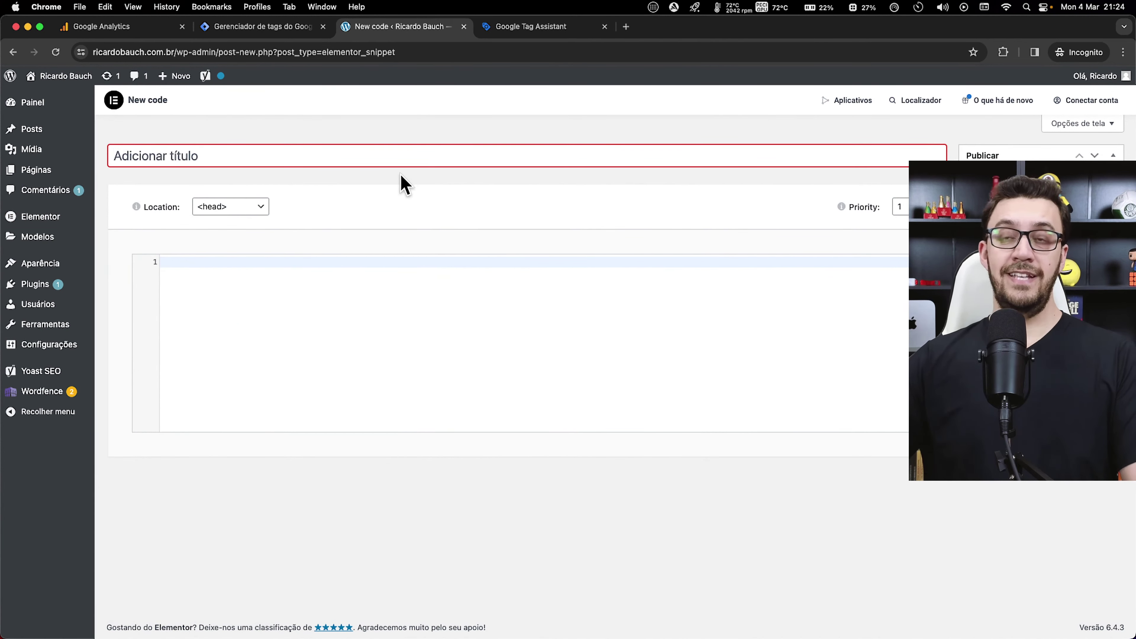
click(288, 148)
key(ctrl+shift+Tab)
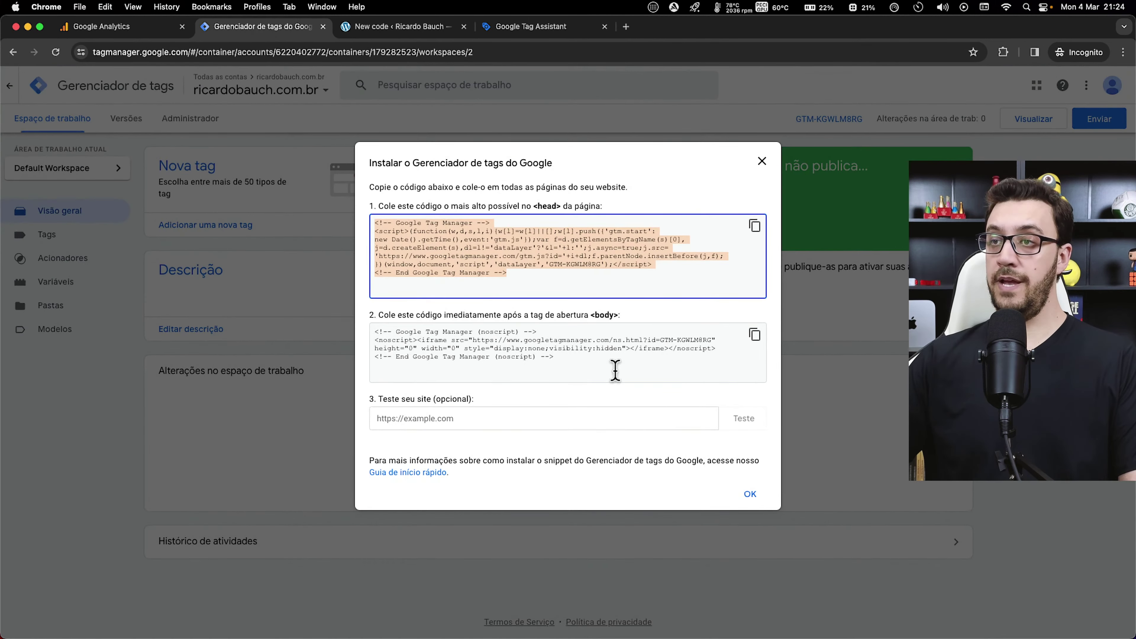
click(755, 335)
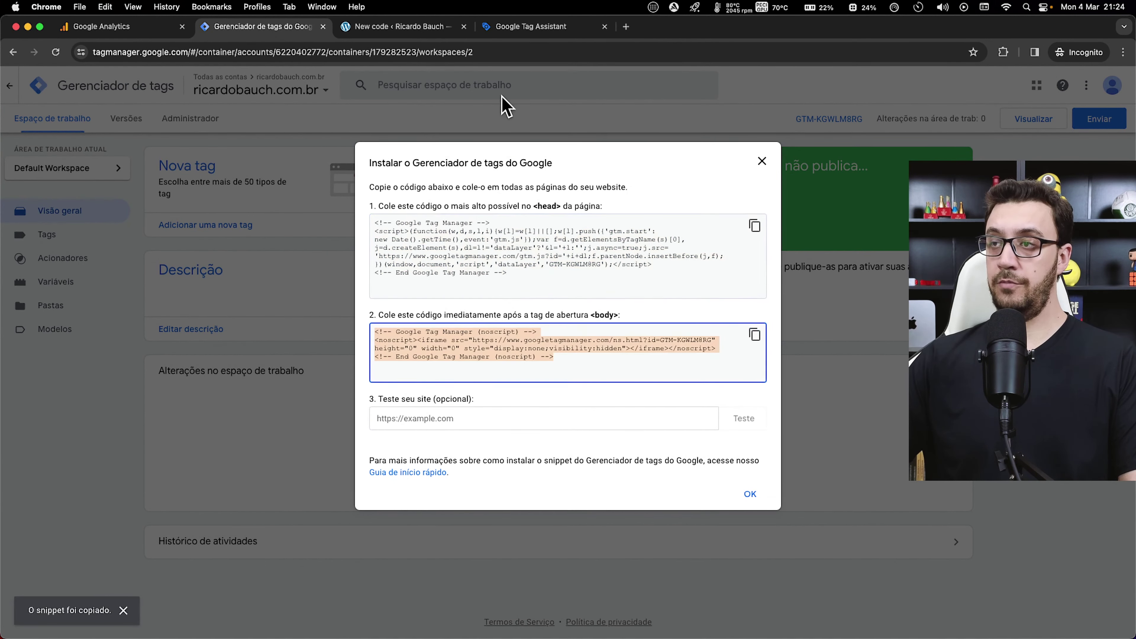
click(393, 27)
key(super+v)
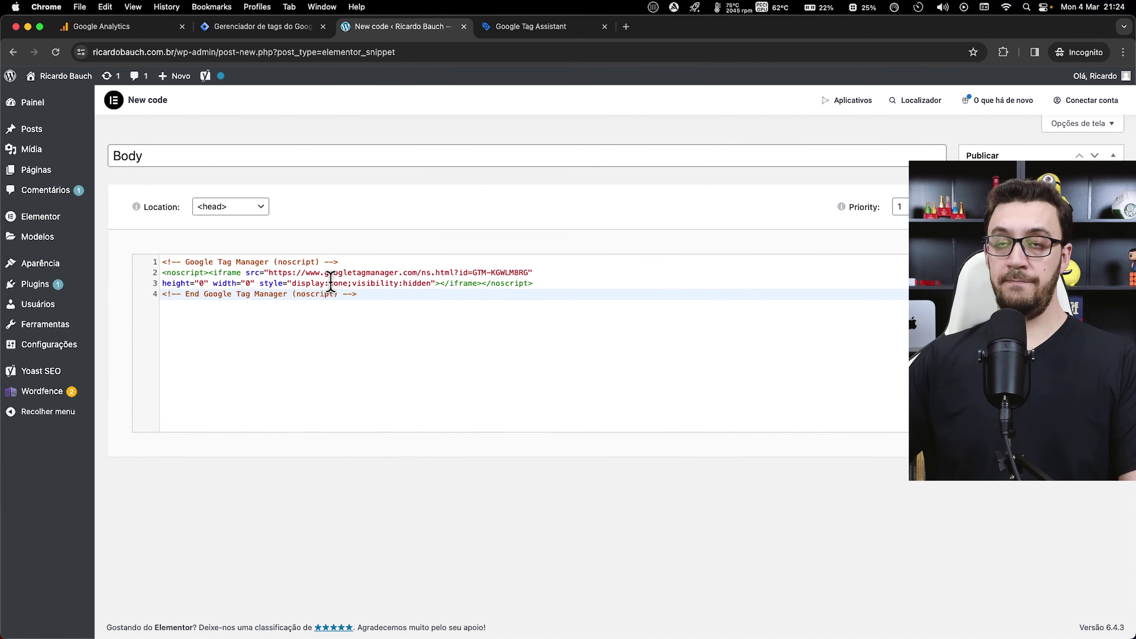
Set the snippet's location to Body Start and publish it as Body
click(225, 213)
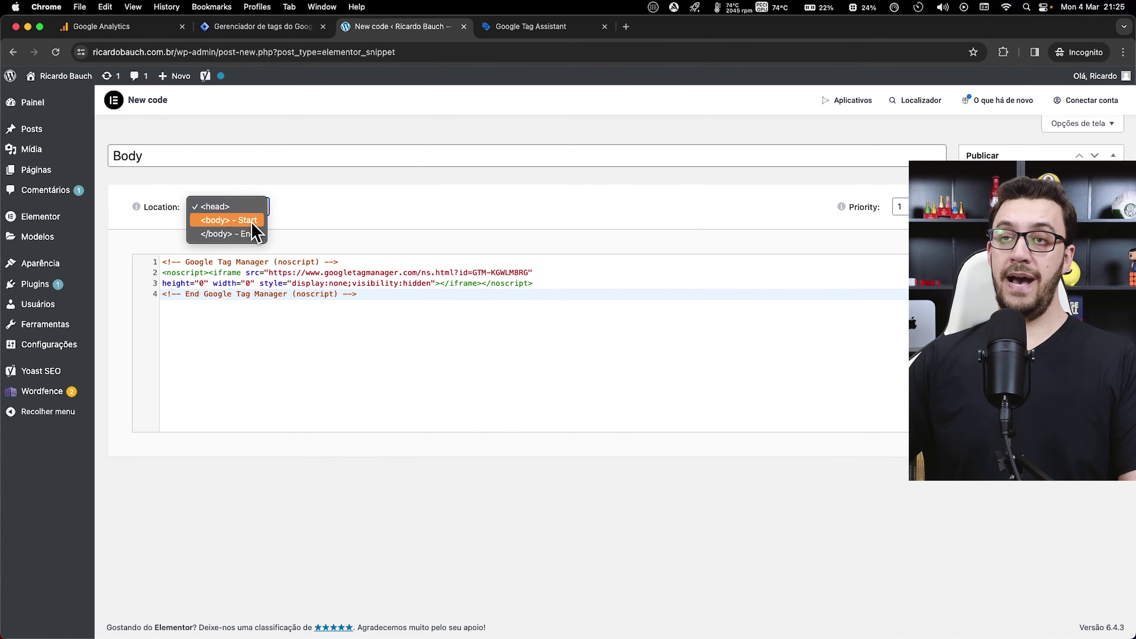
click(260, 224)
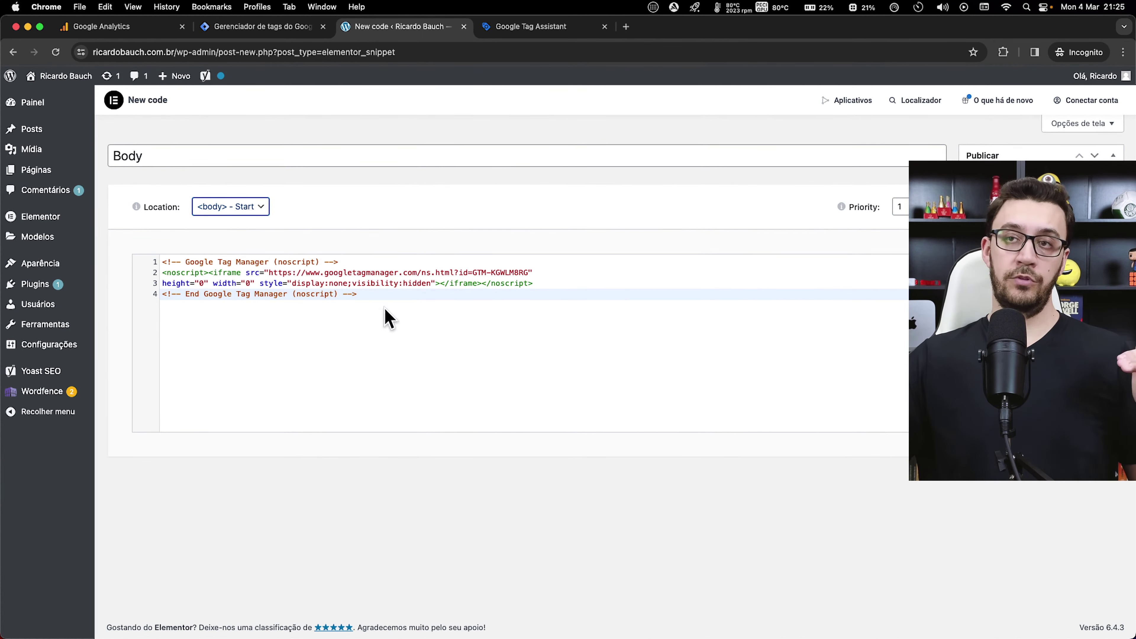
click(429, 302)
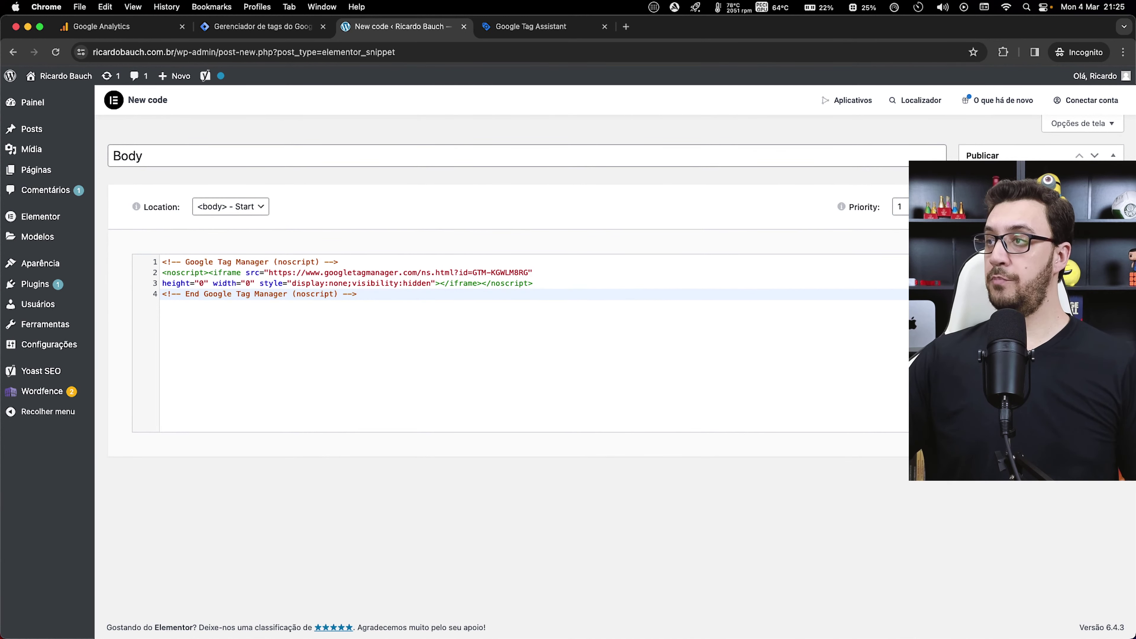
click(1096, 264)
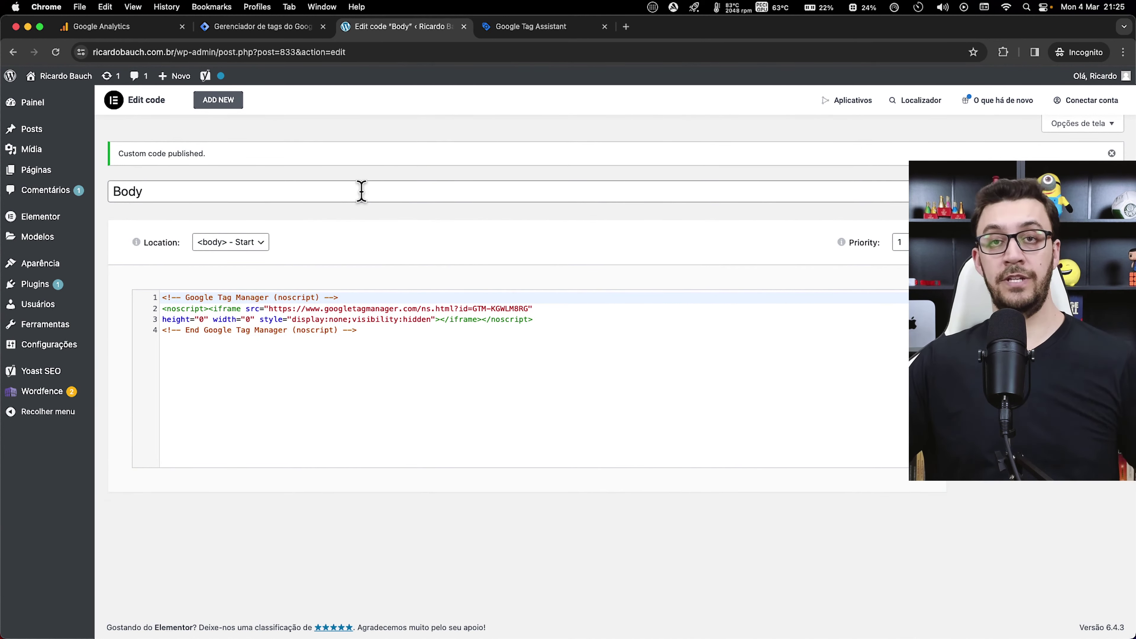
Open the Custom Code list showing the Body and Head snippets
mouse_move(57, 226)
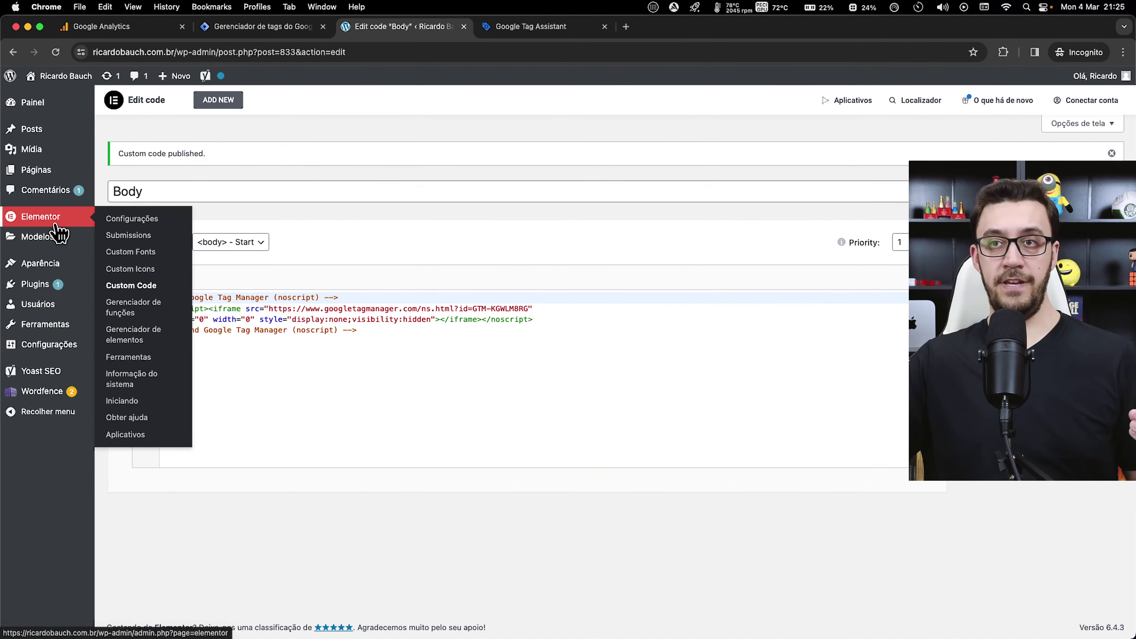
click(131, 285)
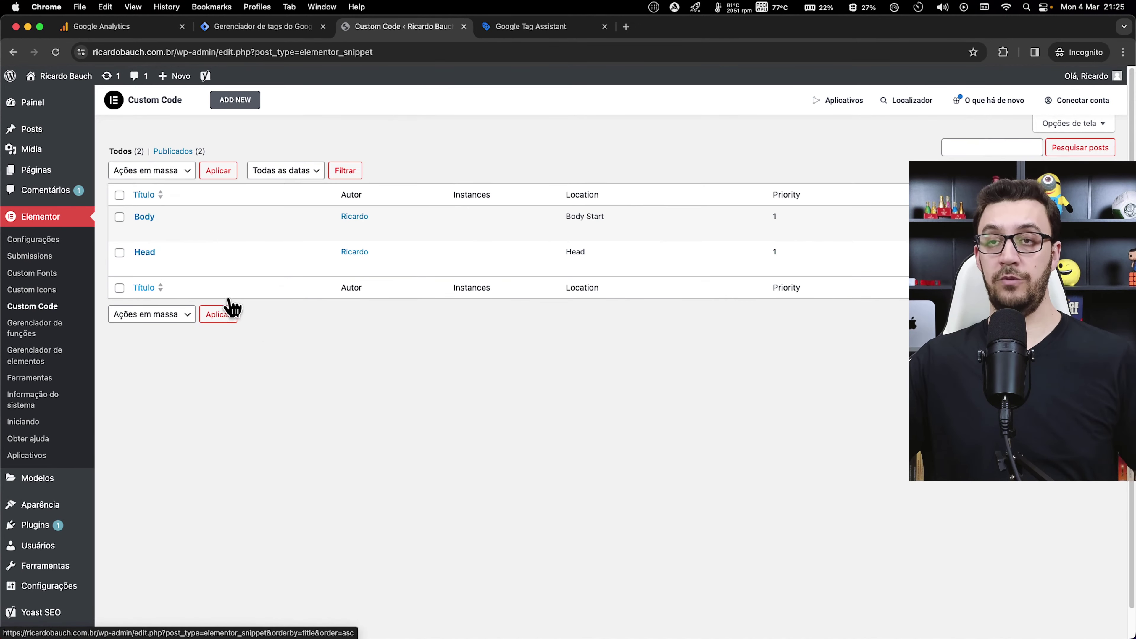
mouse_move(212, 242)
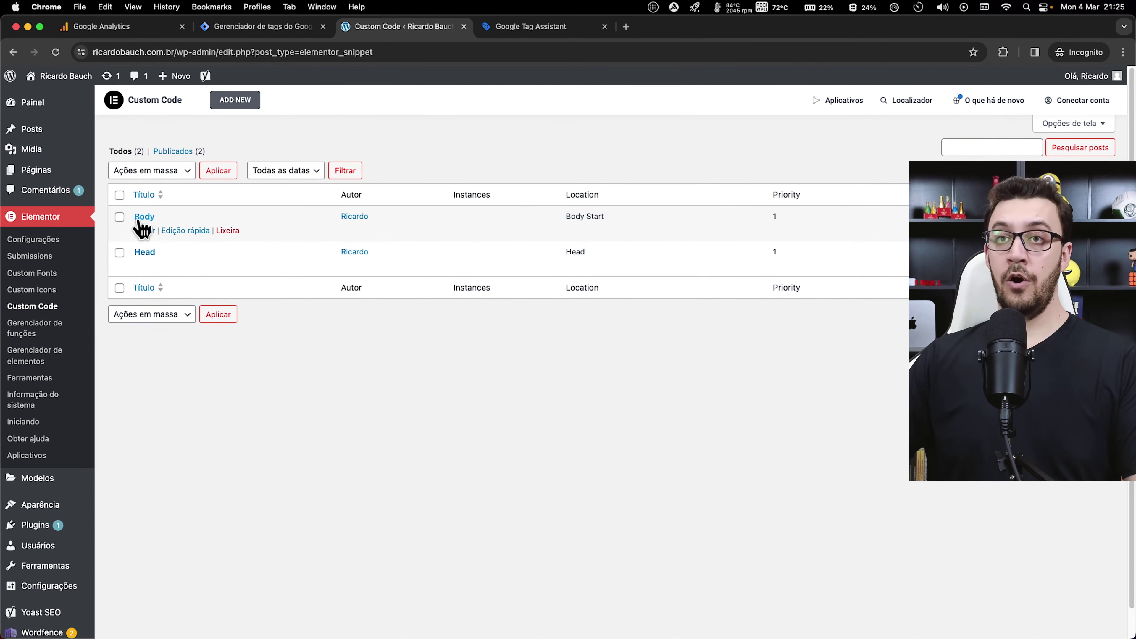
mouse_move(211, 264)
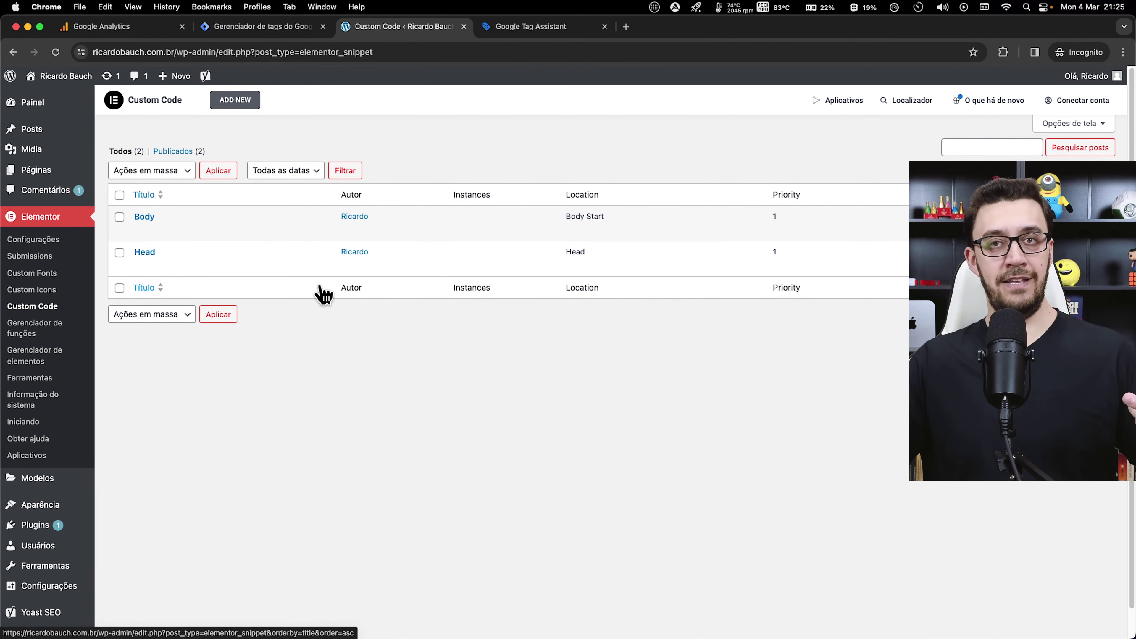
click(286, 28)
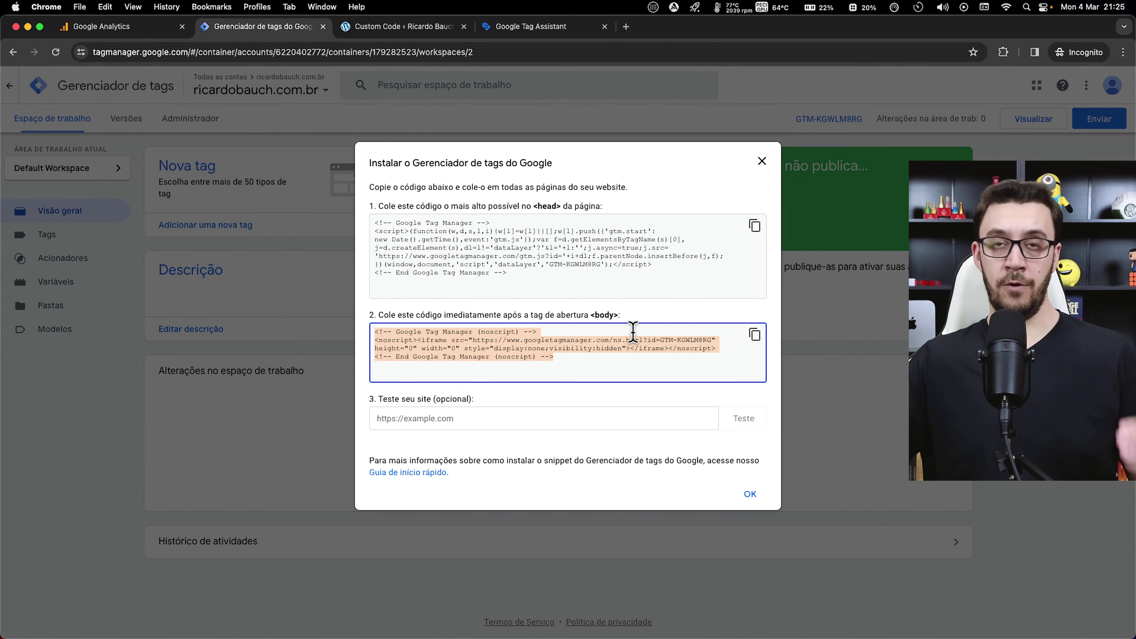
click(400, 26)
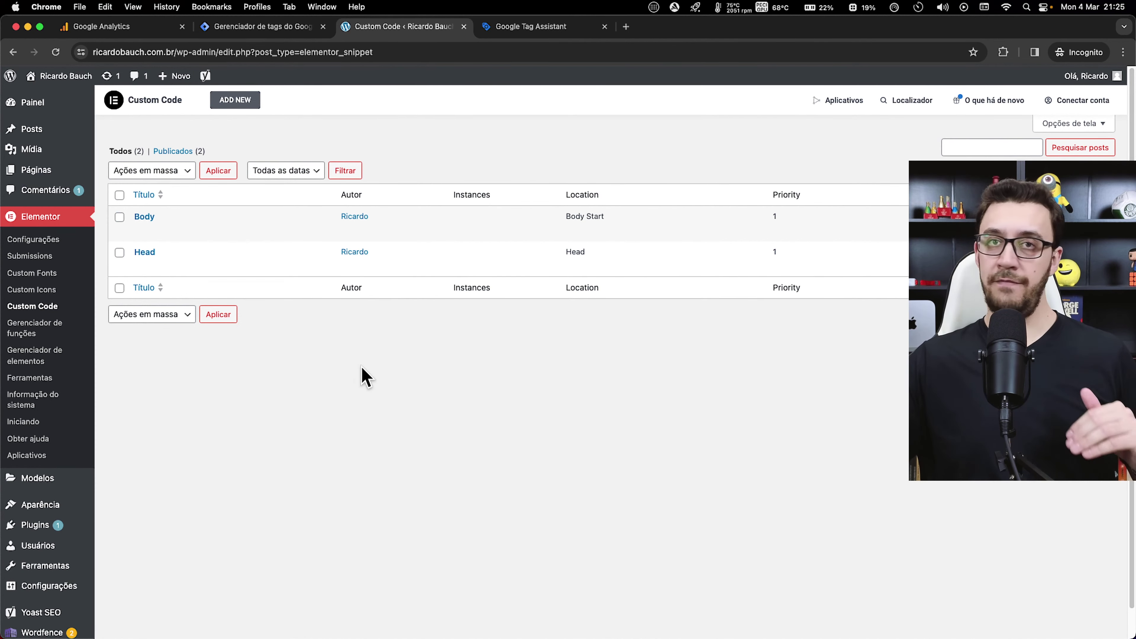
Move both the Body and Head custom code snippets to the trash
click(120, 195)
click(157, 172)
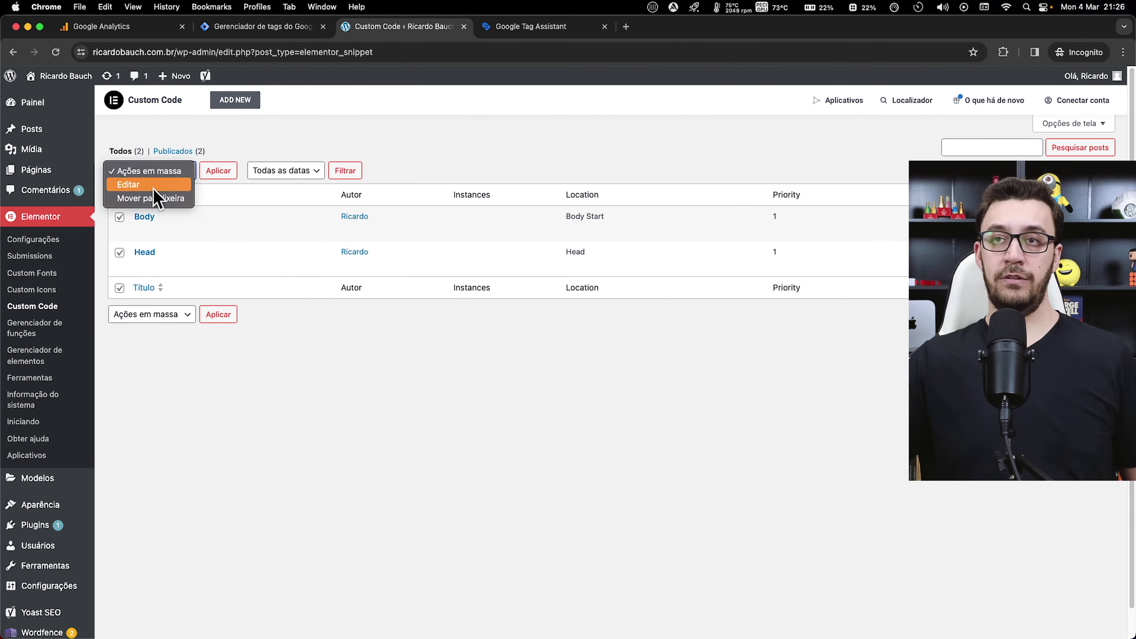
click(150, 198)
click(220, 173)
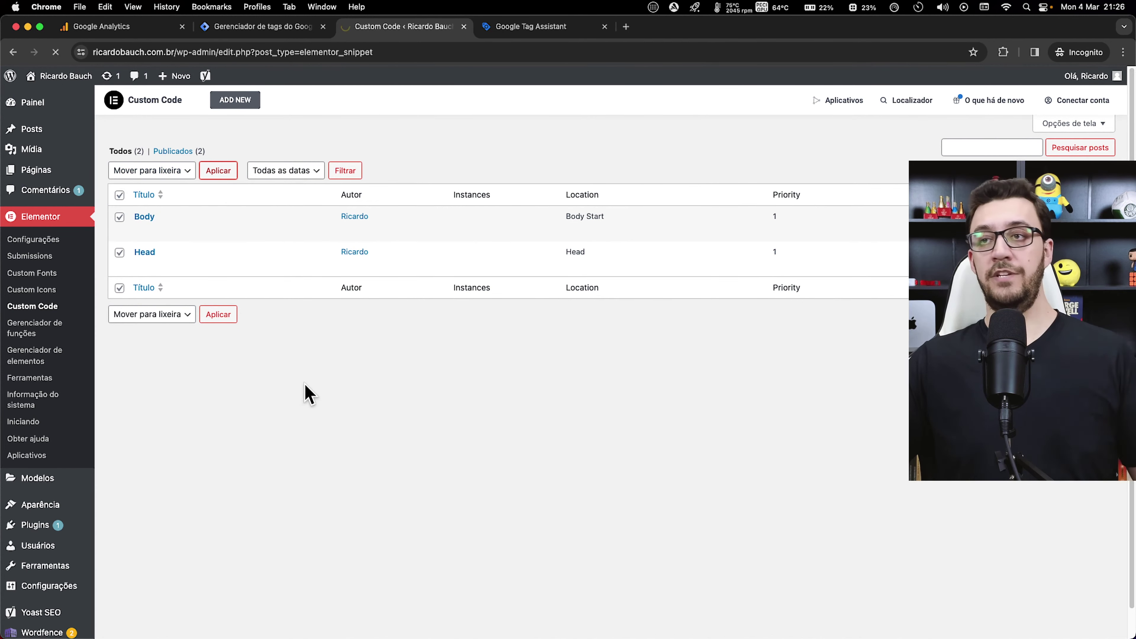
Empty the trash to delete both snippets permanently
click(162, 187)
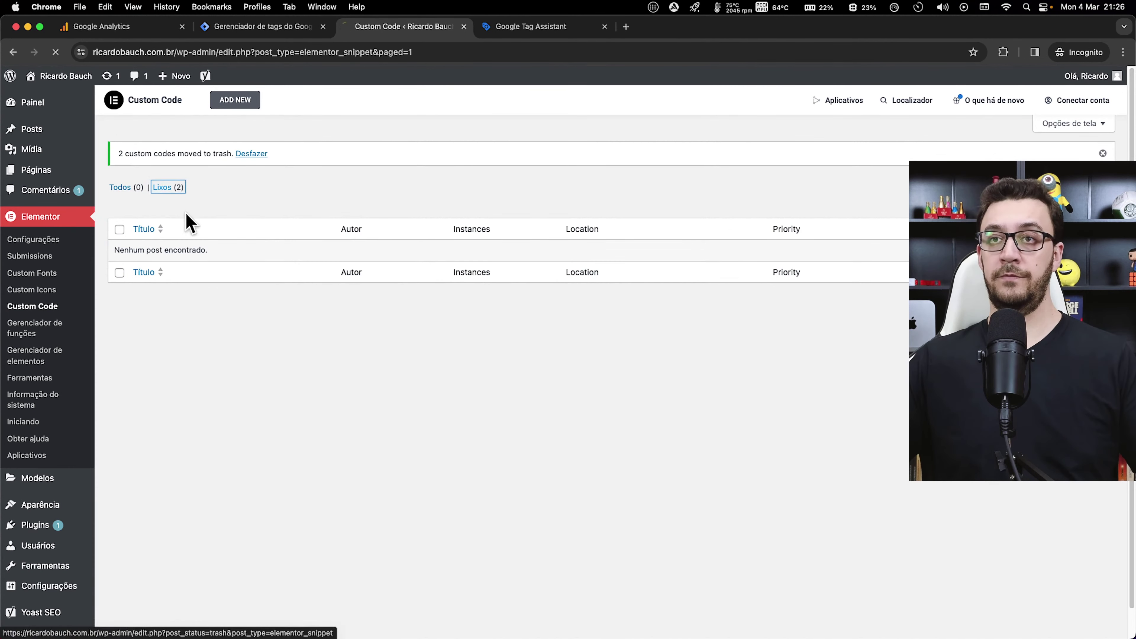
click(120, 195)
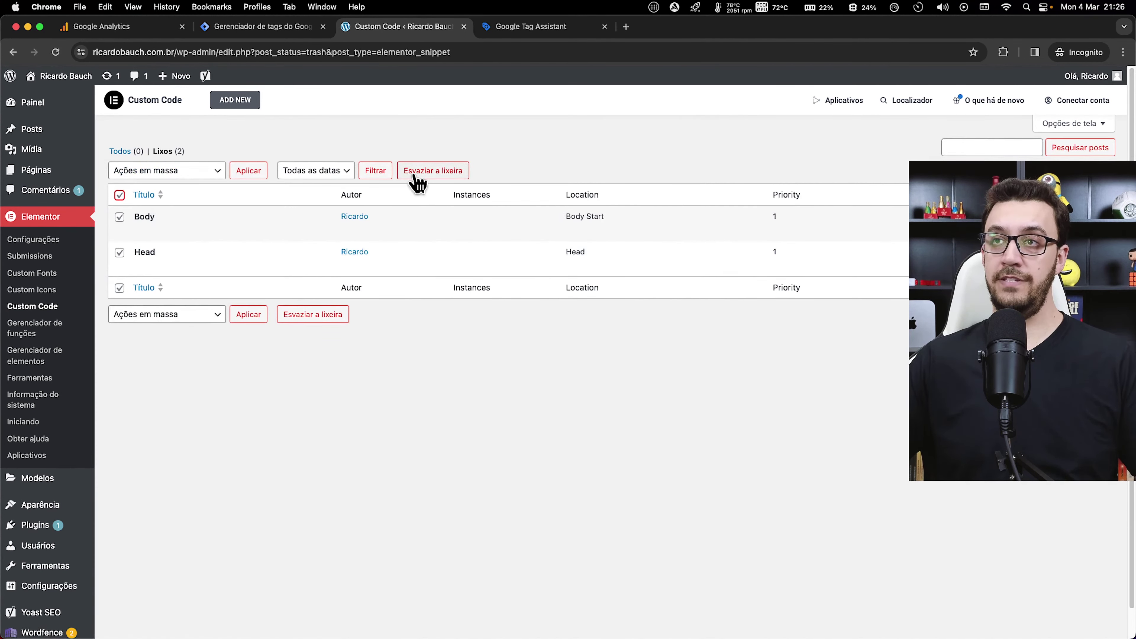
click(431, 173)
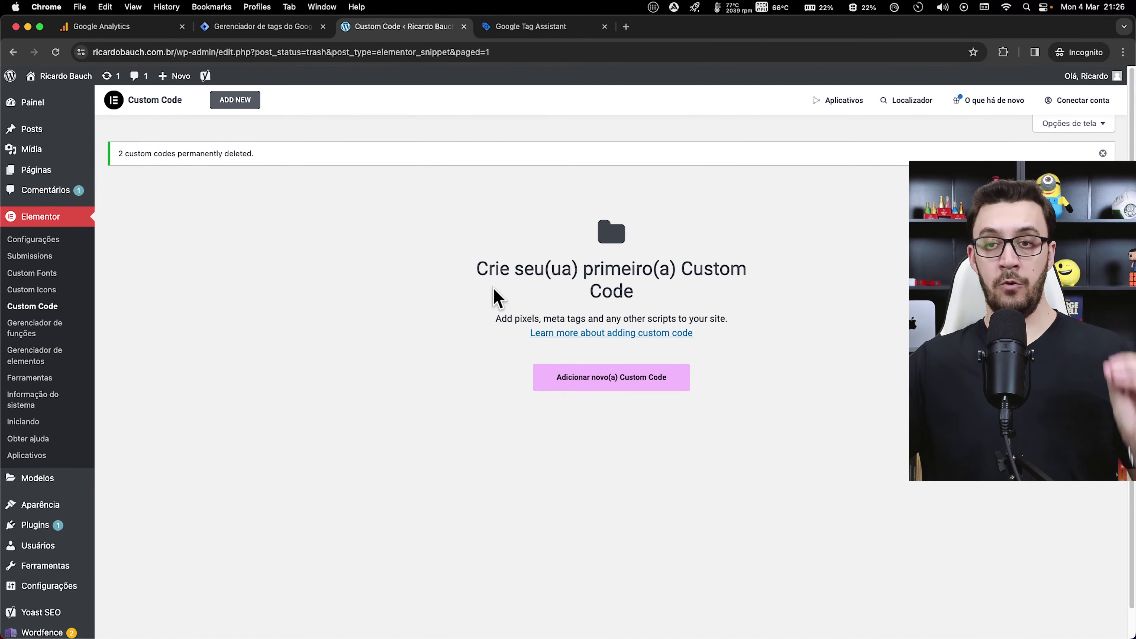
Search the Add Plugins page for 'insert headers'
mouse_move(44, 535)
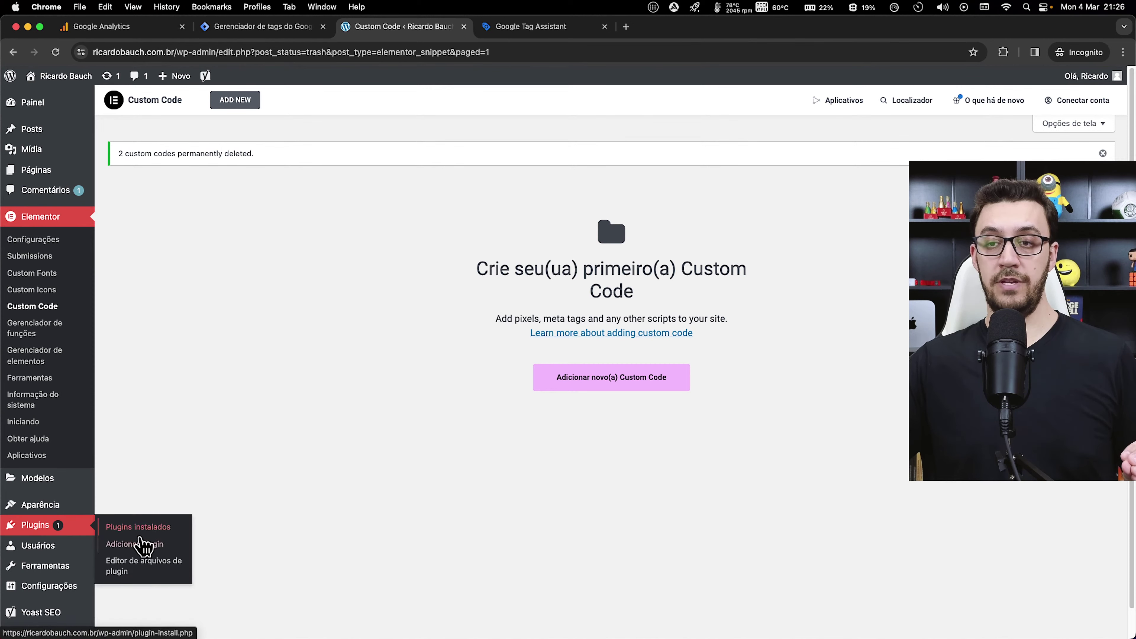
click(156, 540)
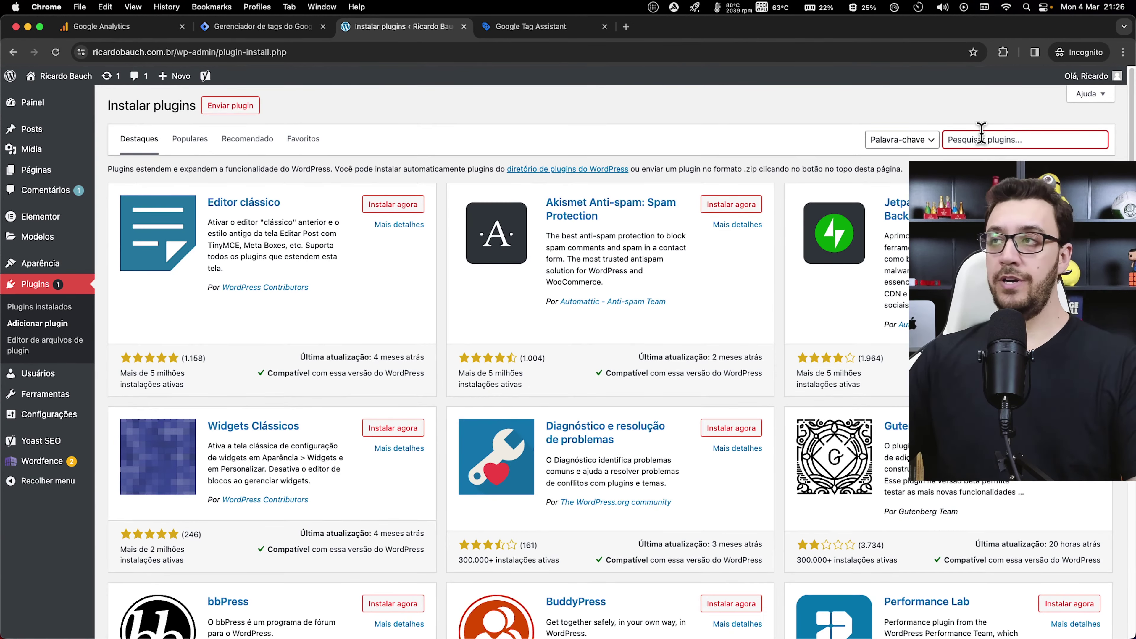
text(insert headers)
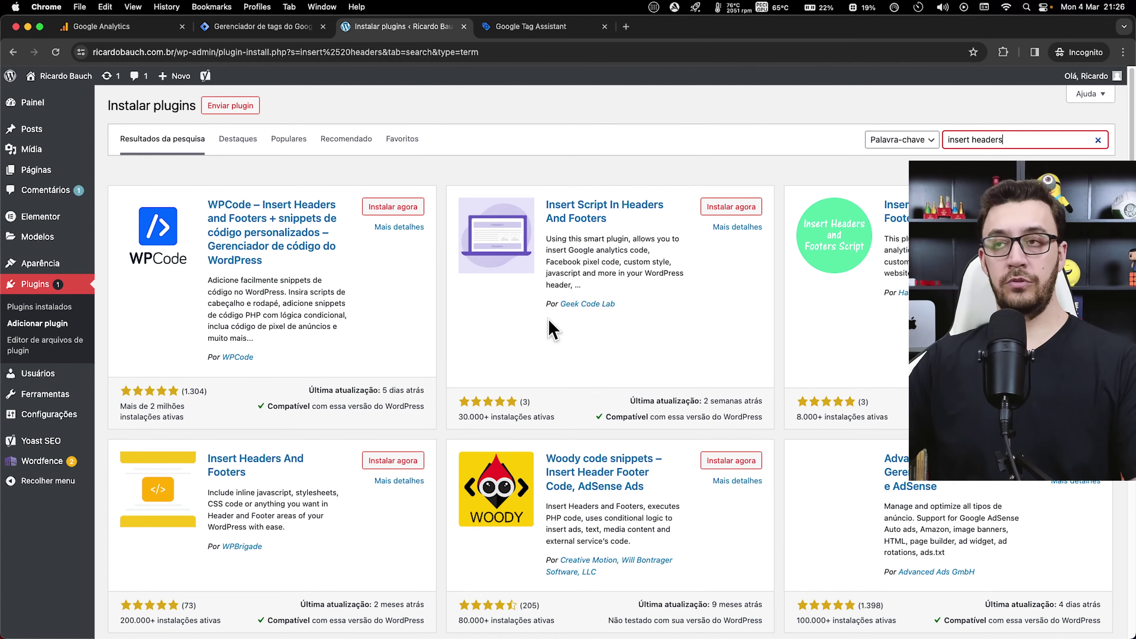
Review the Insert Script In Headers And Footers details and its settings screenshot
click(737, 227)
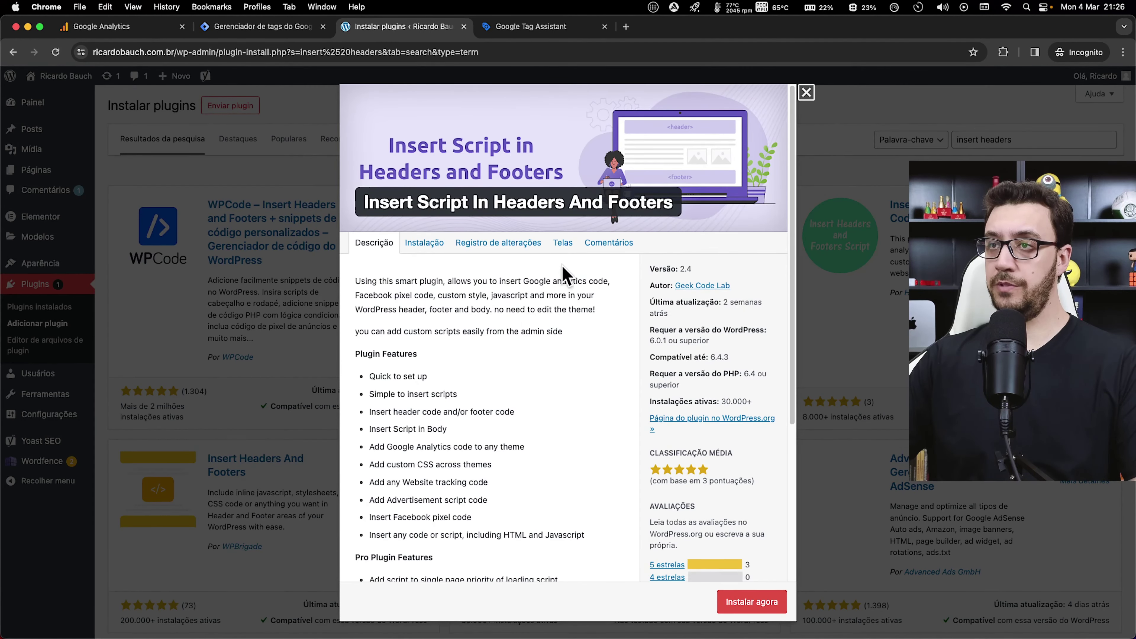
click(563, 242)
click(519, 330)
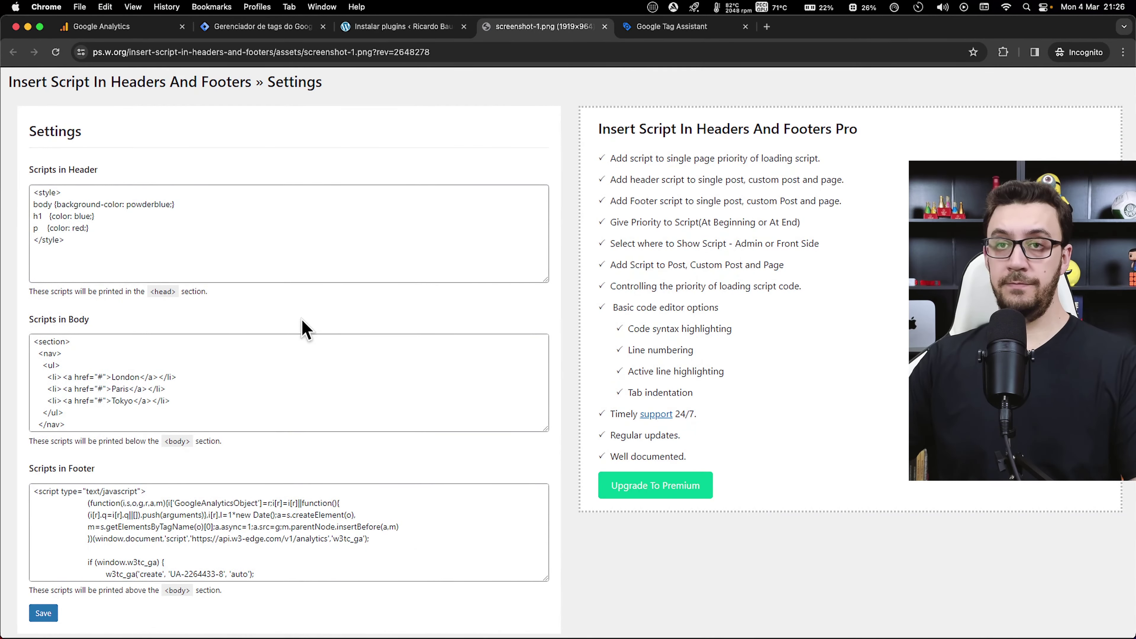
click(604, 27)
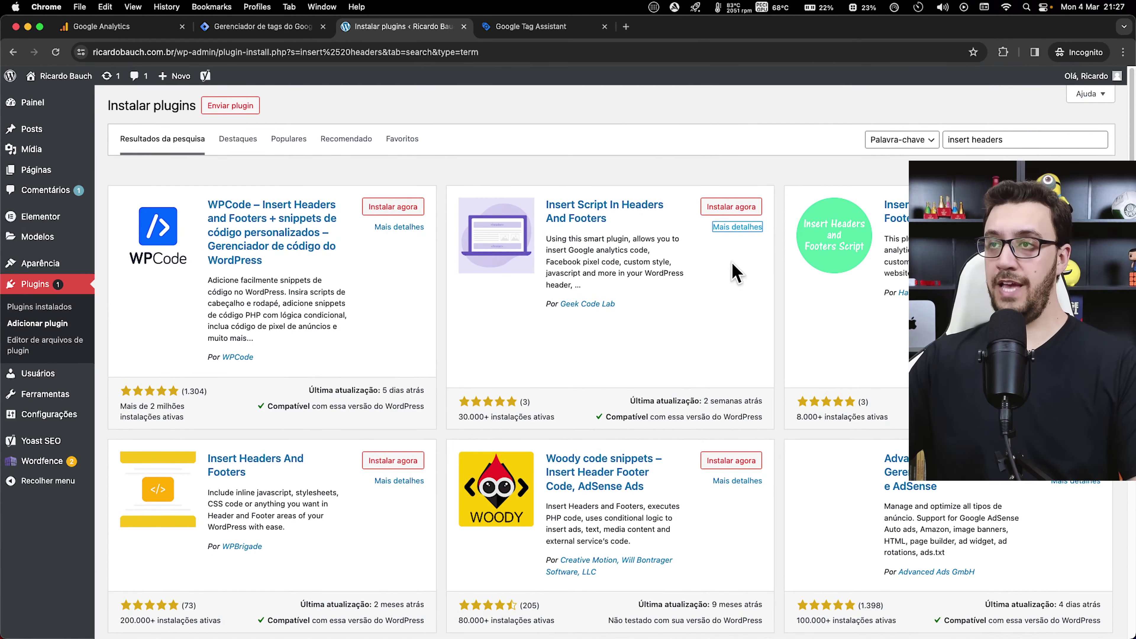
click(734, 228)
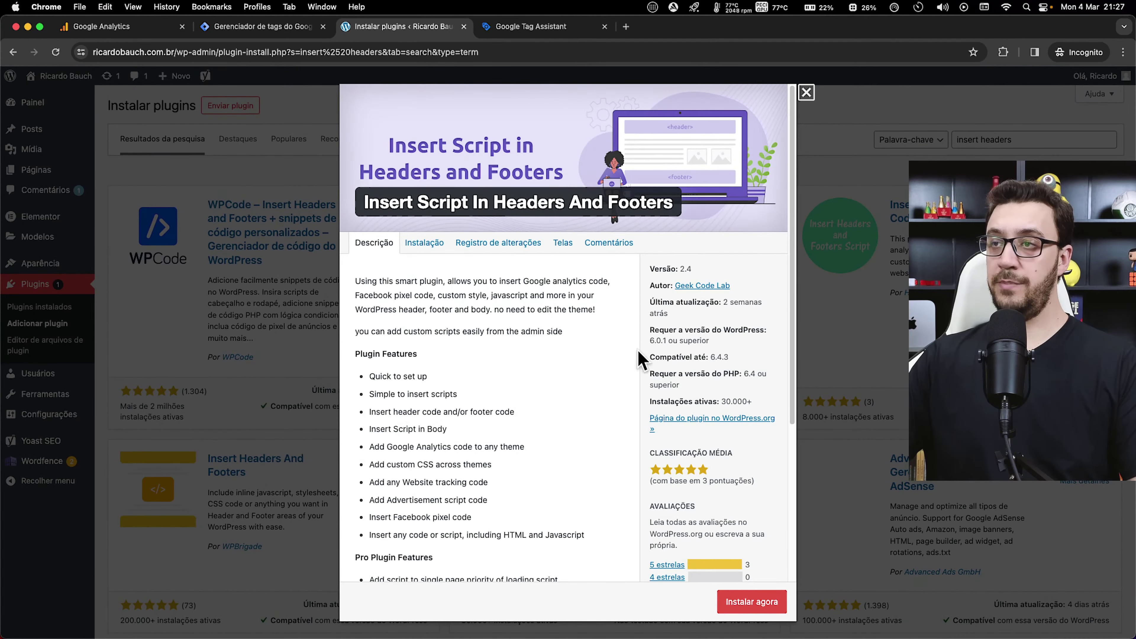
Install Insert Script In Headers And Footers from its plugin details window
scroll(653, 367, down, 2)
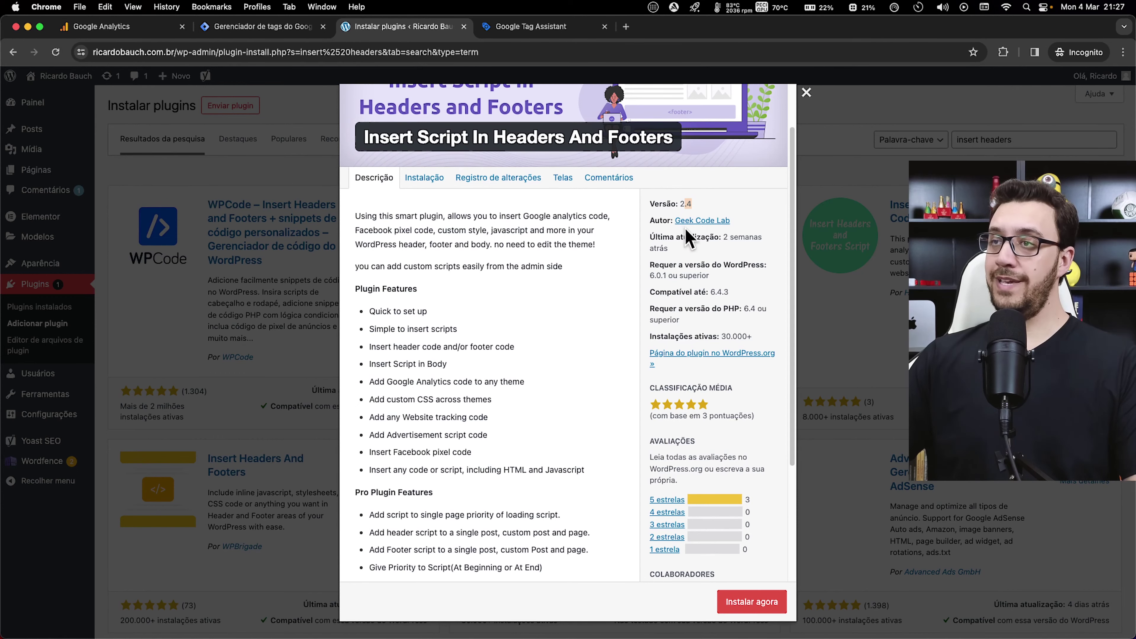
click(751, 603)
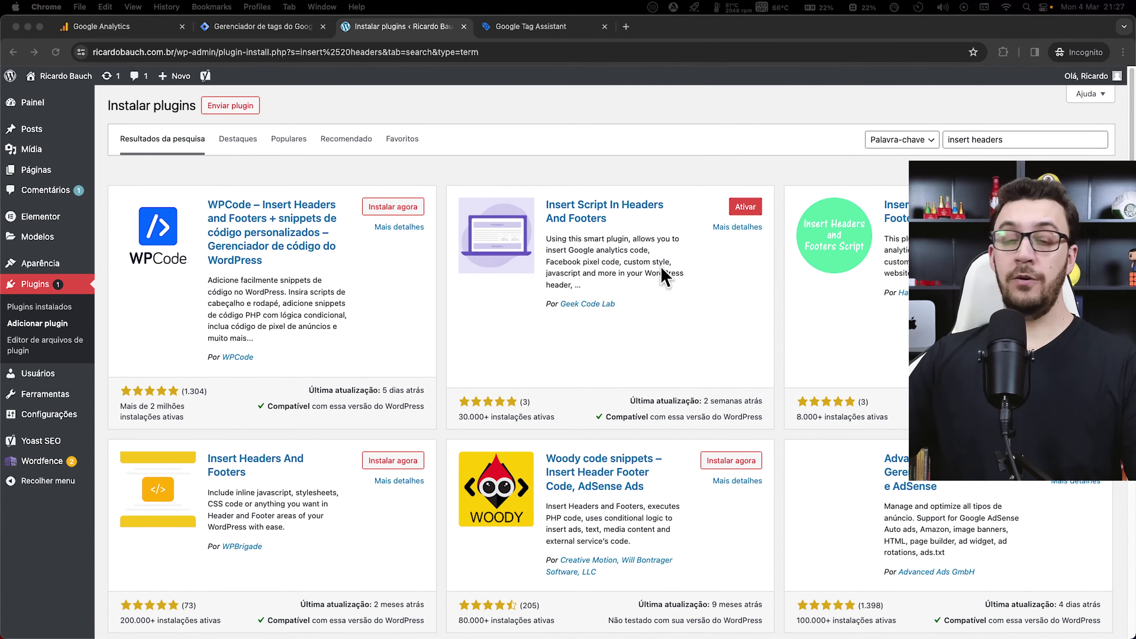
Activate Insert Script In Headers And Footers, open its settings page, then return to Tag Manager
click(740, 207)
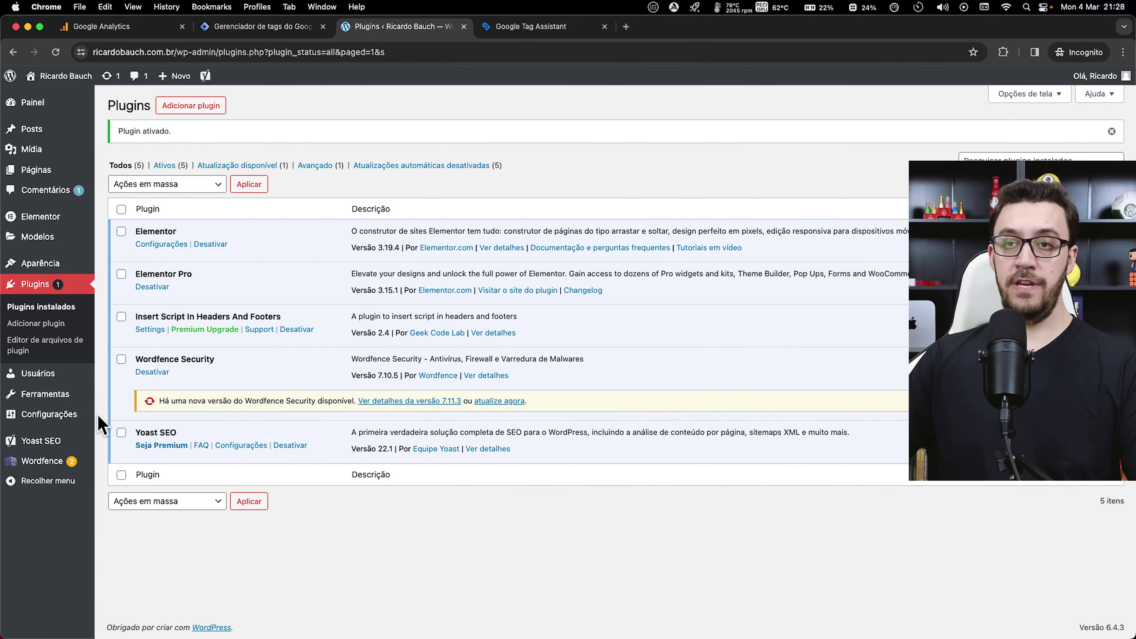
mouse_move(91, 414)
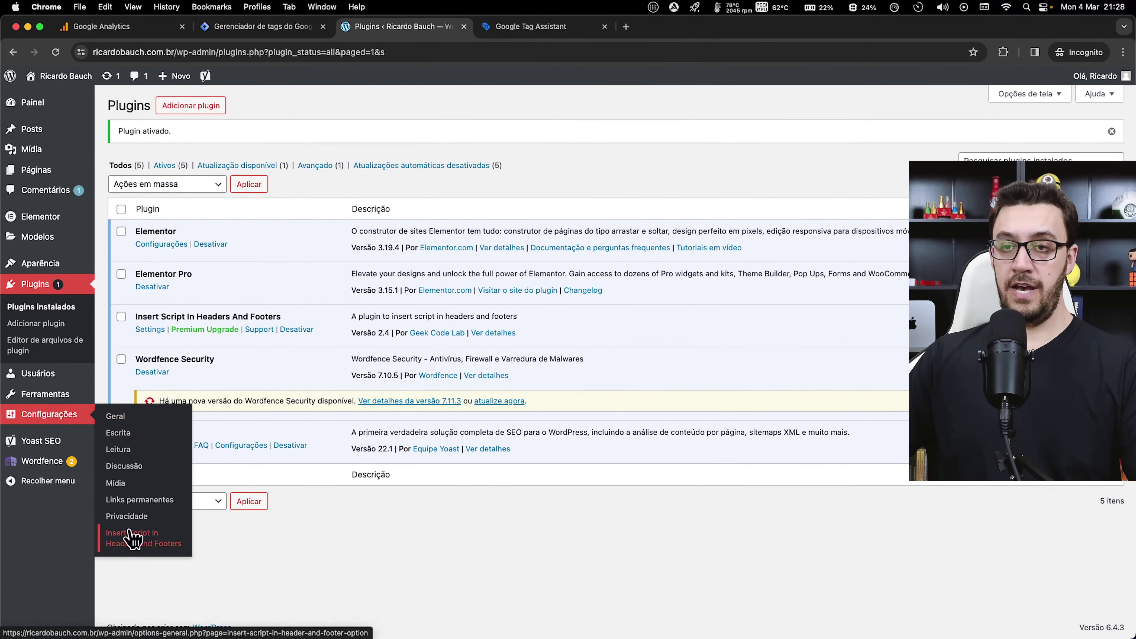
click(140, 548)
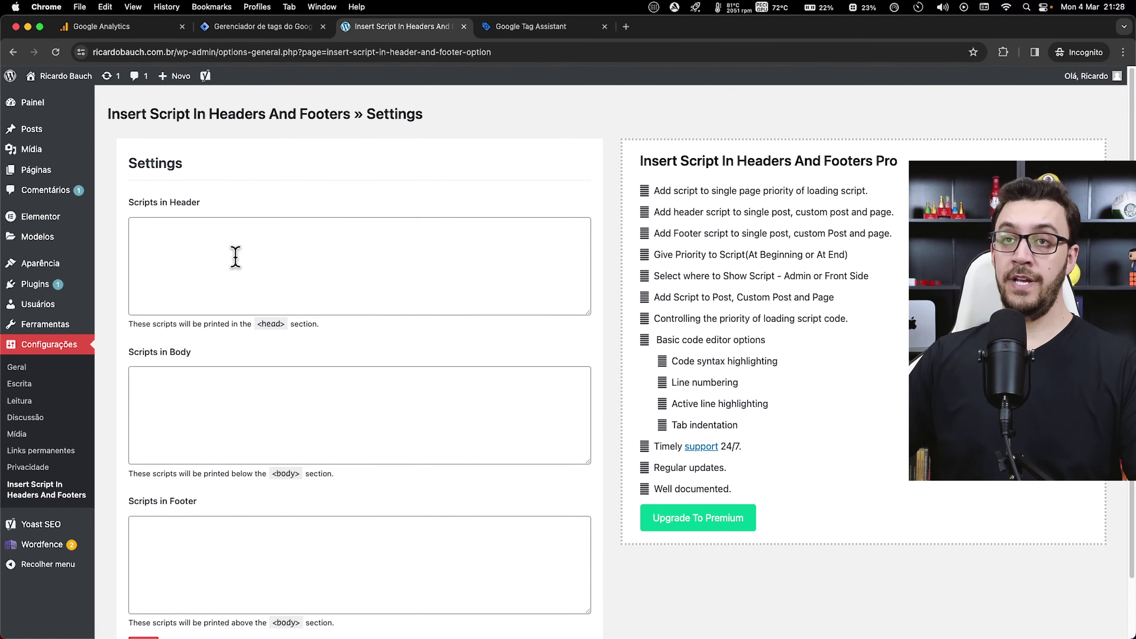
click(262, 28)
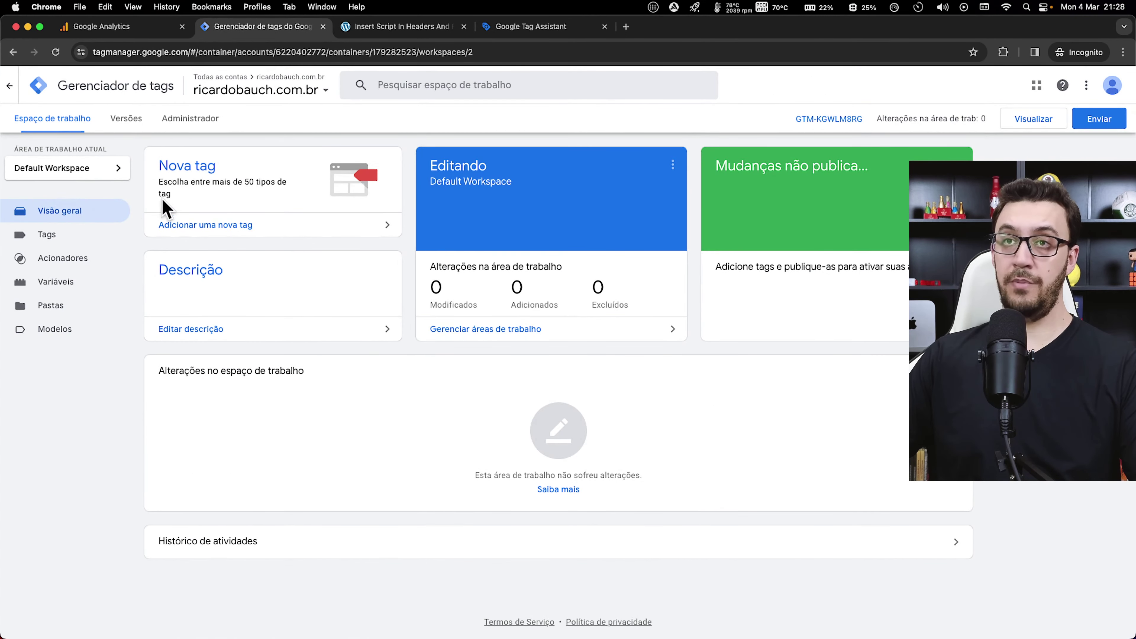
View the Tag Manager installation code in Admin, then return to the workspace overview
click(185, 118)
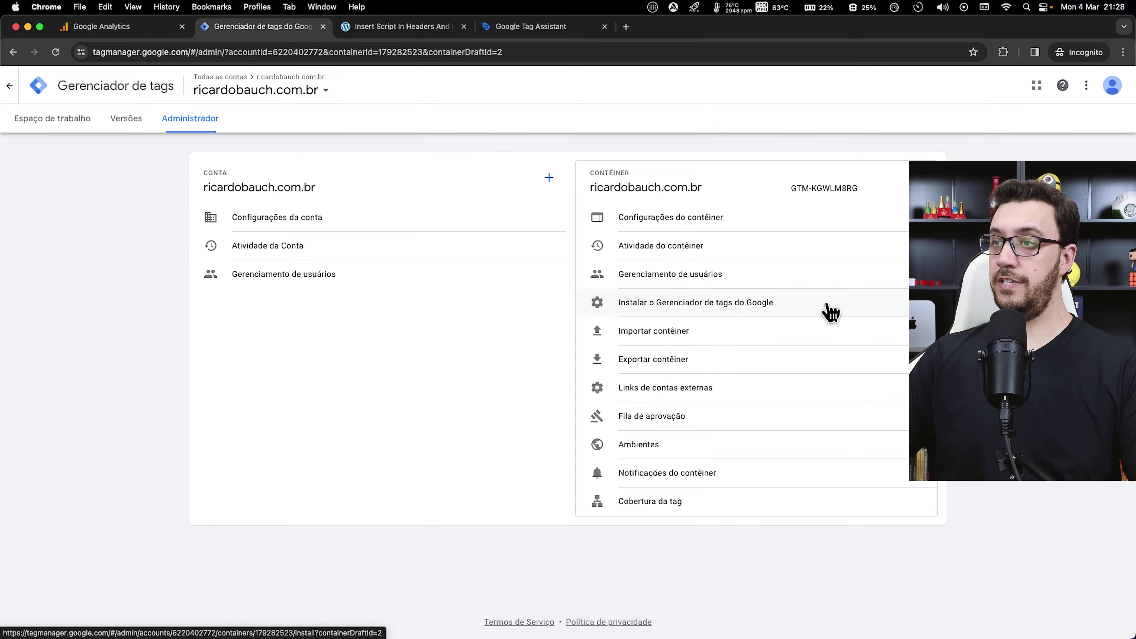
click(840, 305)
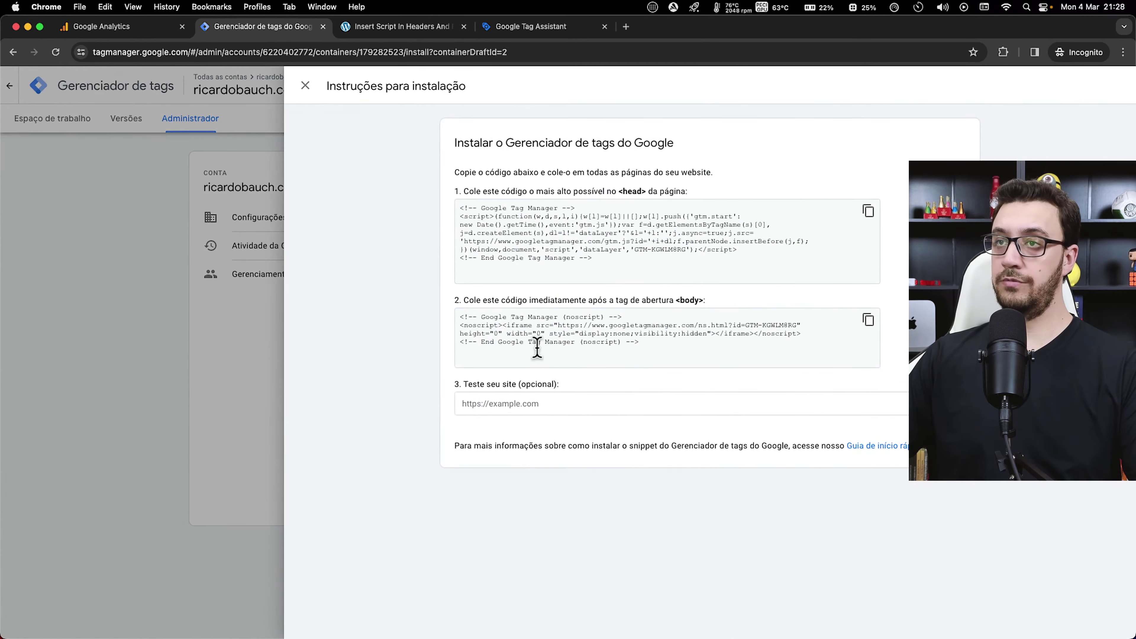
click(305, 86)
click(52, 120)
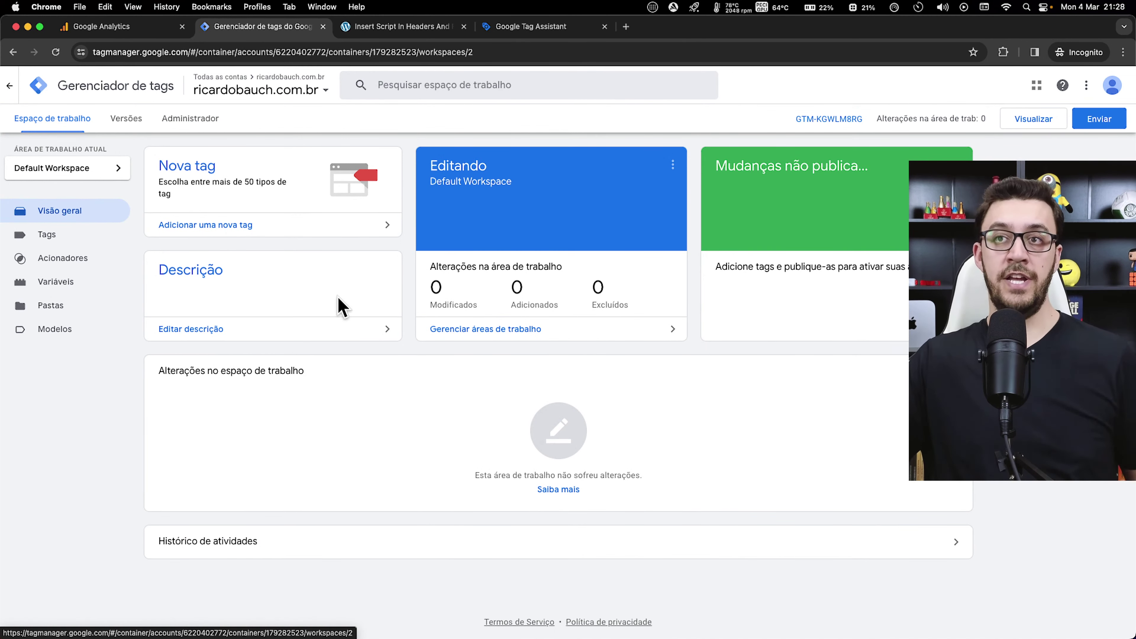
Copy the Tag Manager head snippet and place the cursor in WordPress's Scripts in Header field
click(199, 120)
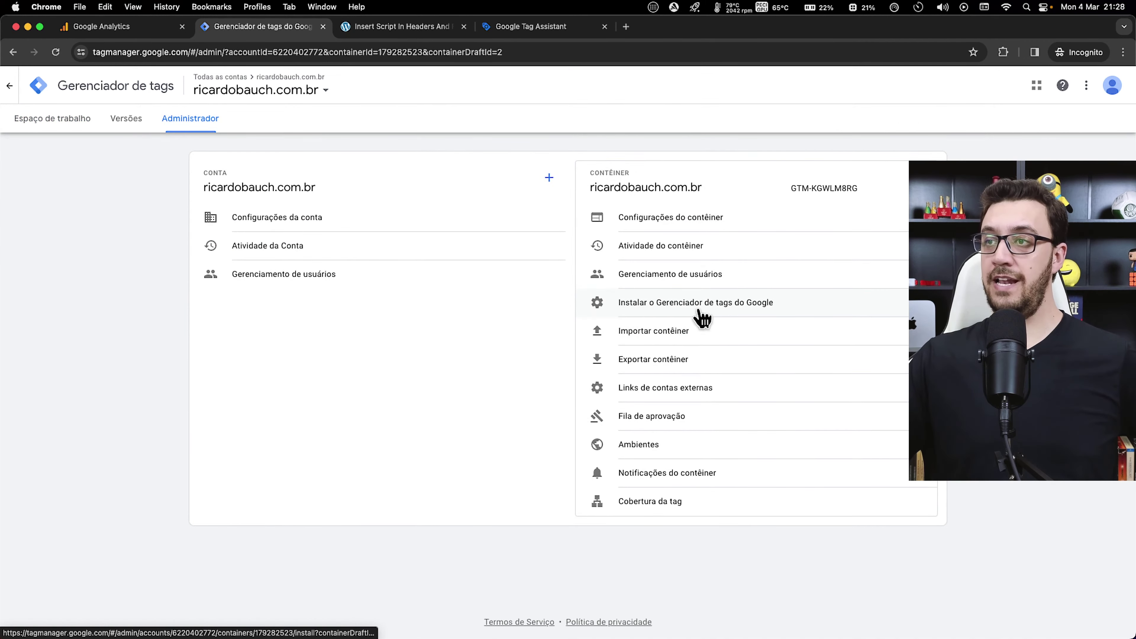
click(721, 310)
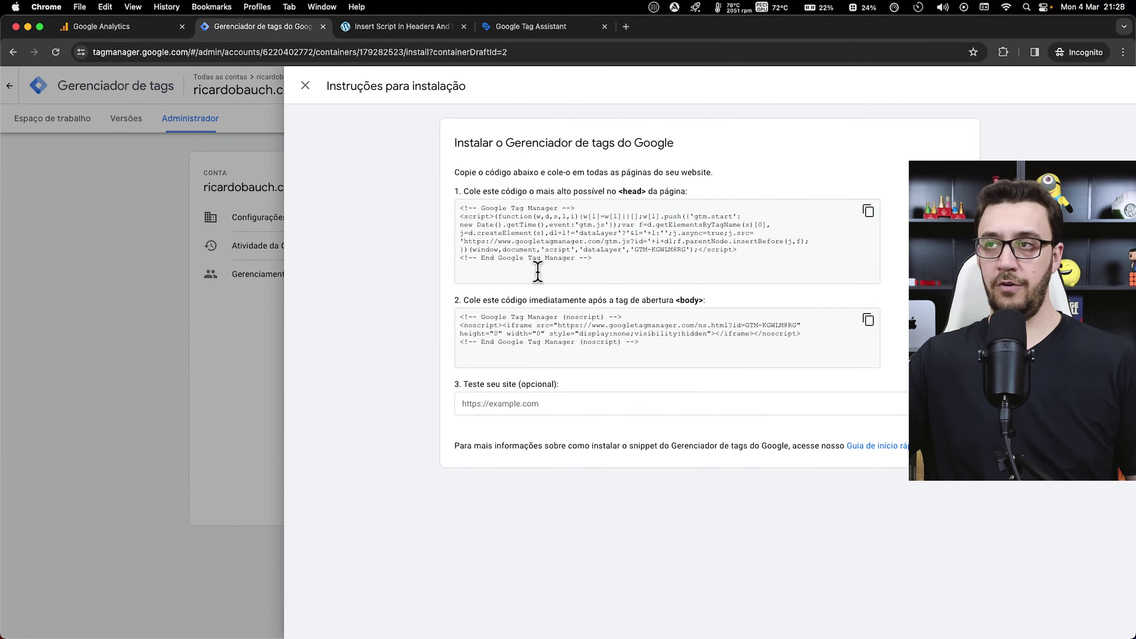
click(868, 211)
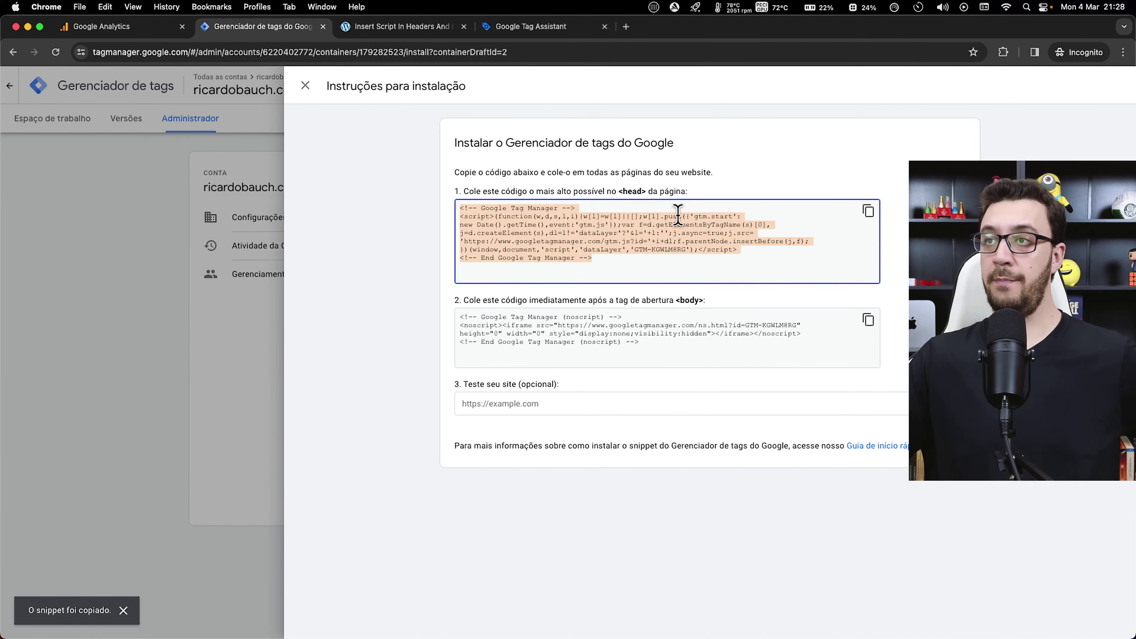
click(441, 28)
click(335, 253)
Paste the head and noscript snippets into the header and body fields and save, triggering a Wordfence 403
key(super+v)
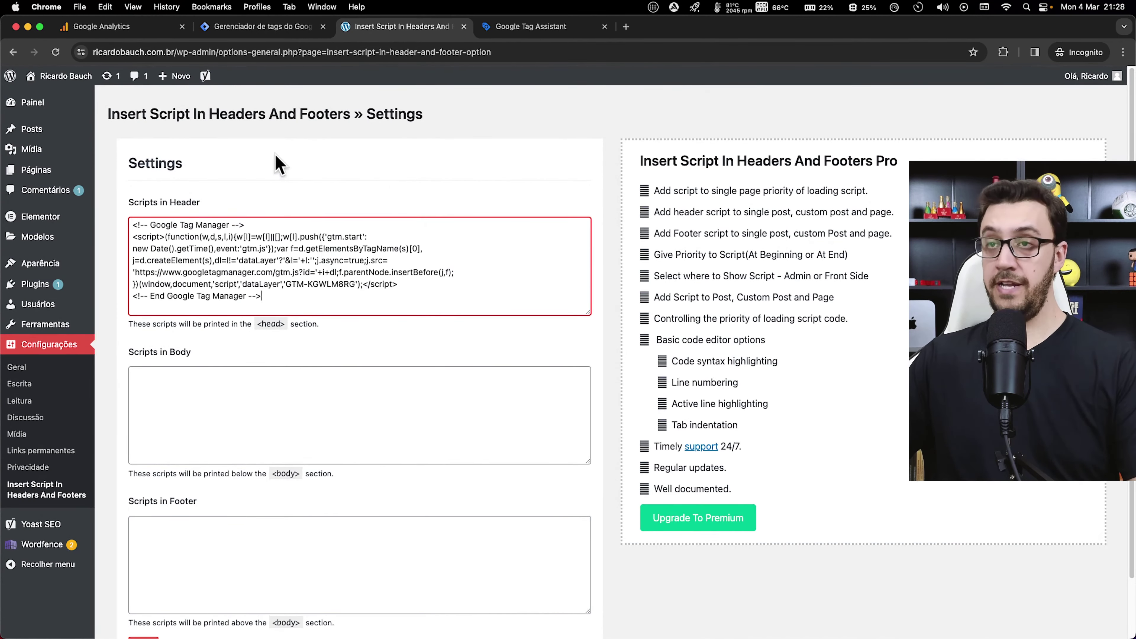
scroll(313, 358, down, 2)
click(313, 349)
key(super+v)
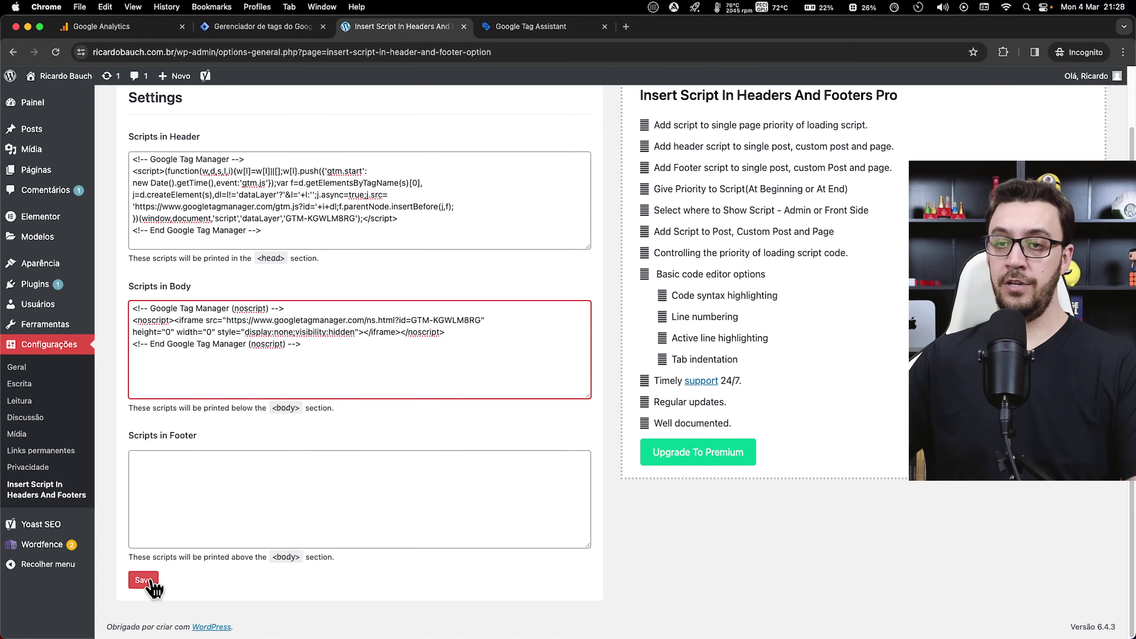
click(145, 587)
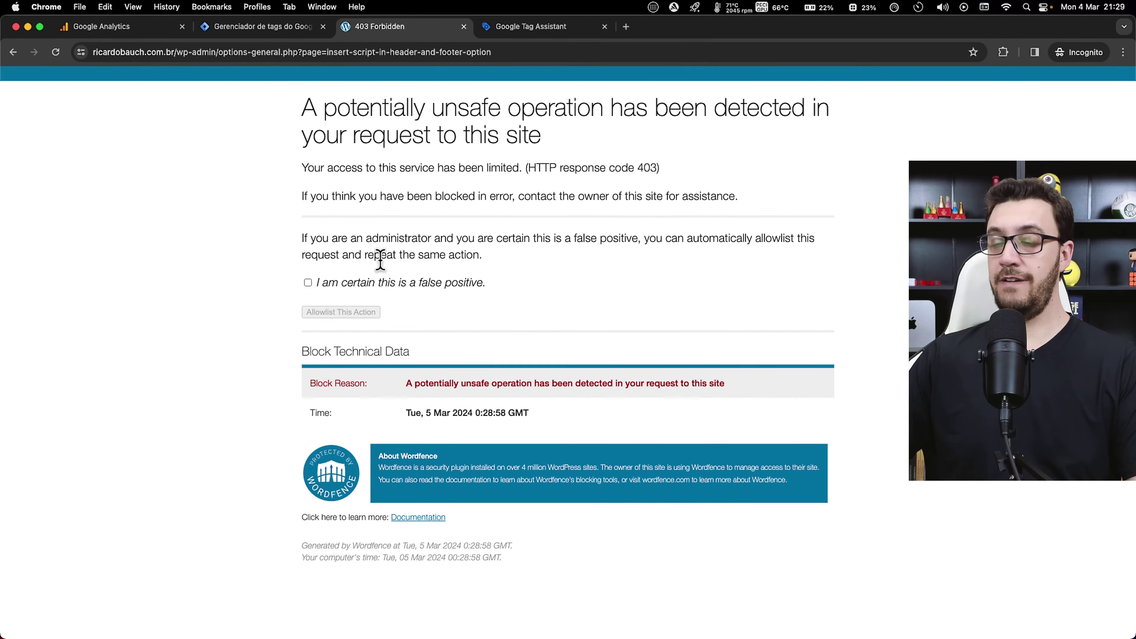
Allowlist the blocked action as a false positive, resubmit the page, and save the scripts again
click(308, 283)
click(342, 312)
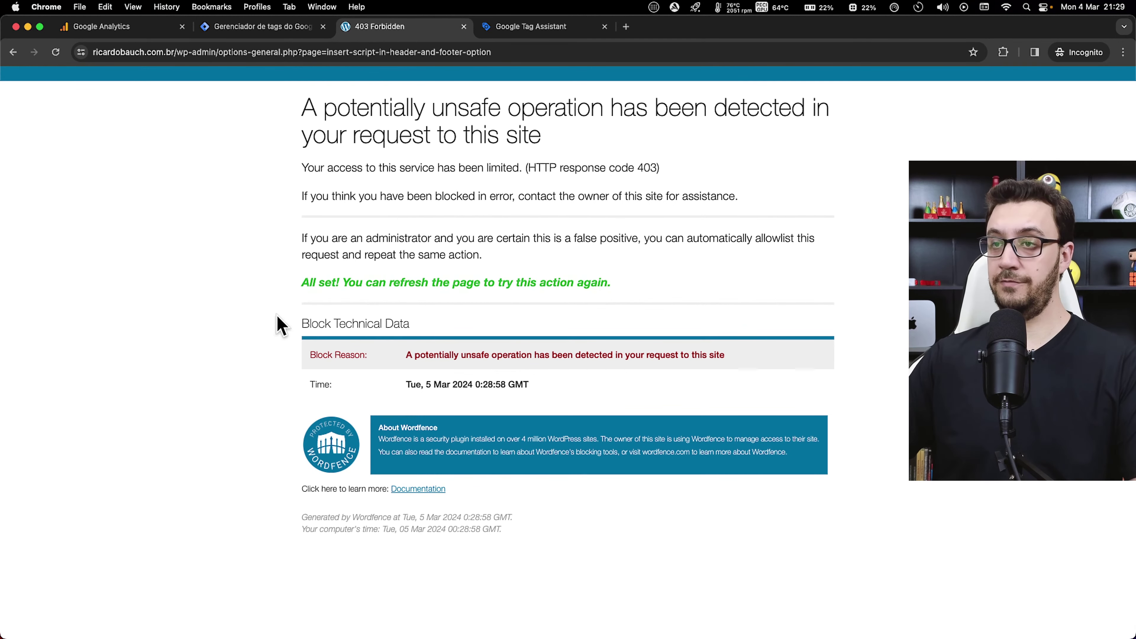
key(super+r)
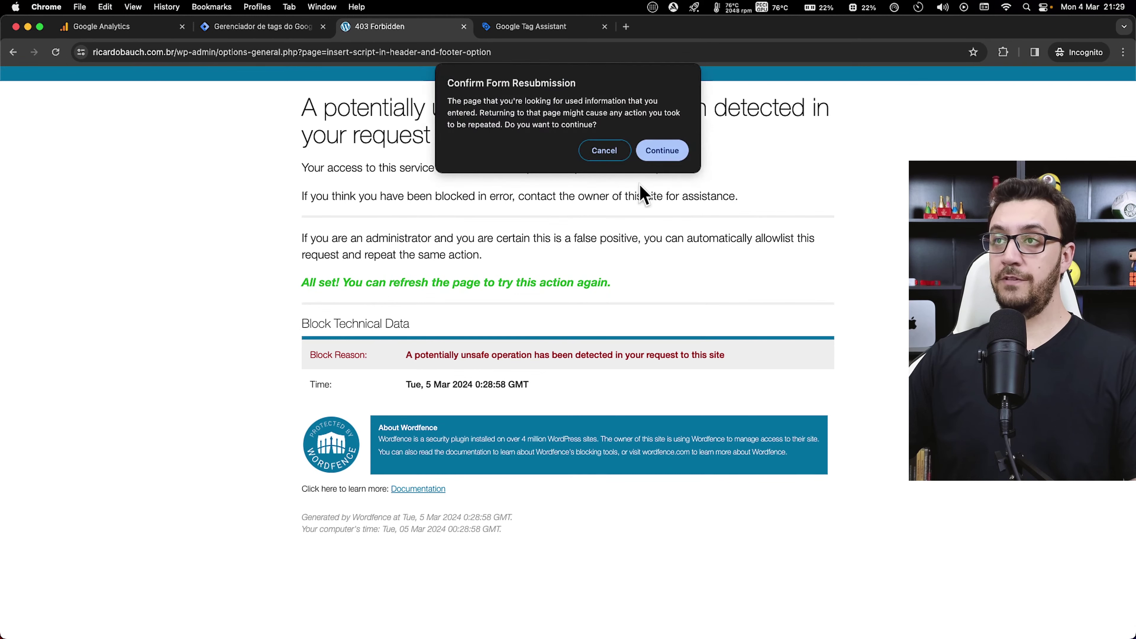
click(664, 151)
scroll(202, 540, down, 3)
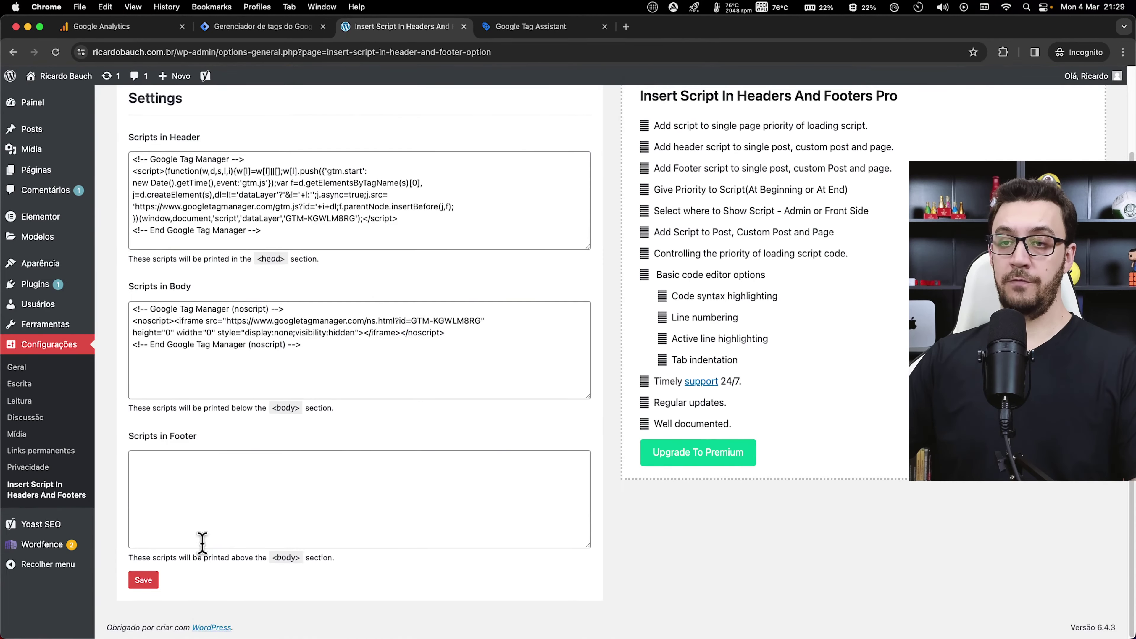
click(152, 586)
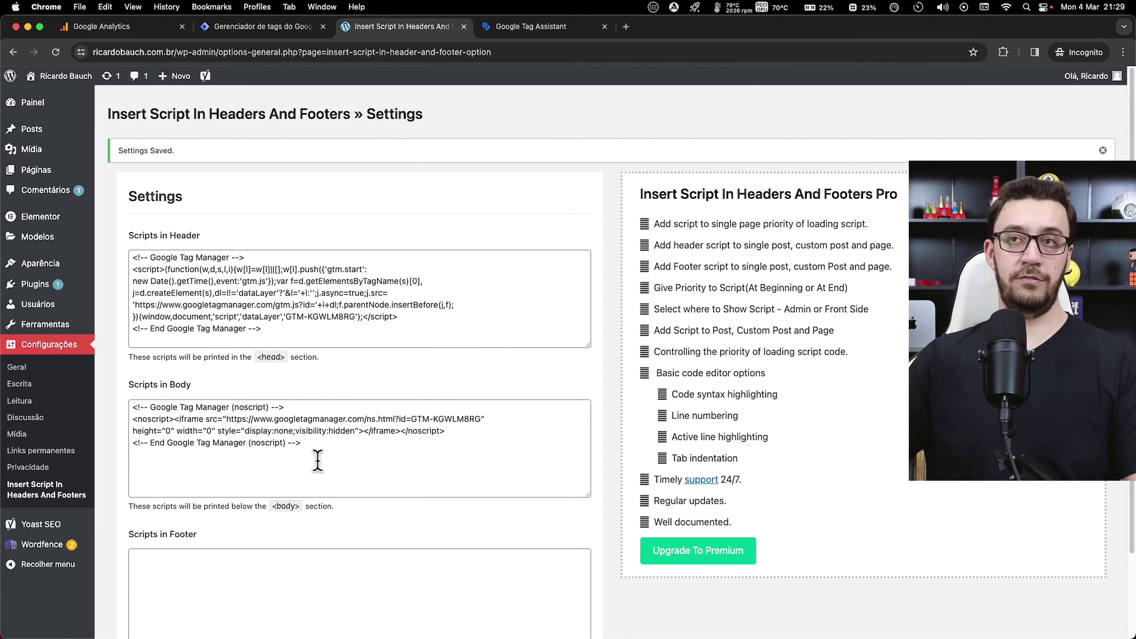
Close Tag Manager's install panel, recheck the WordPress scripts, then view the Google Analytics web stream details
click(268, 27)
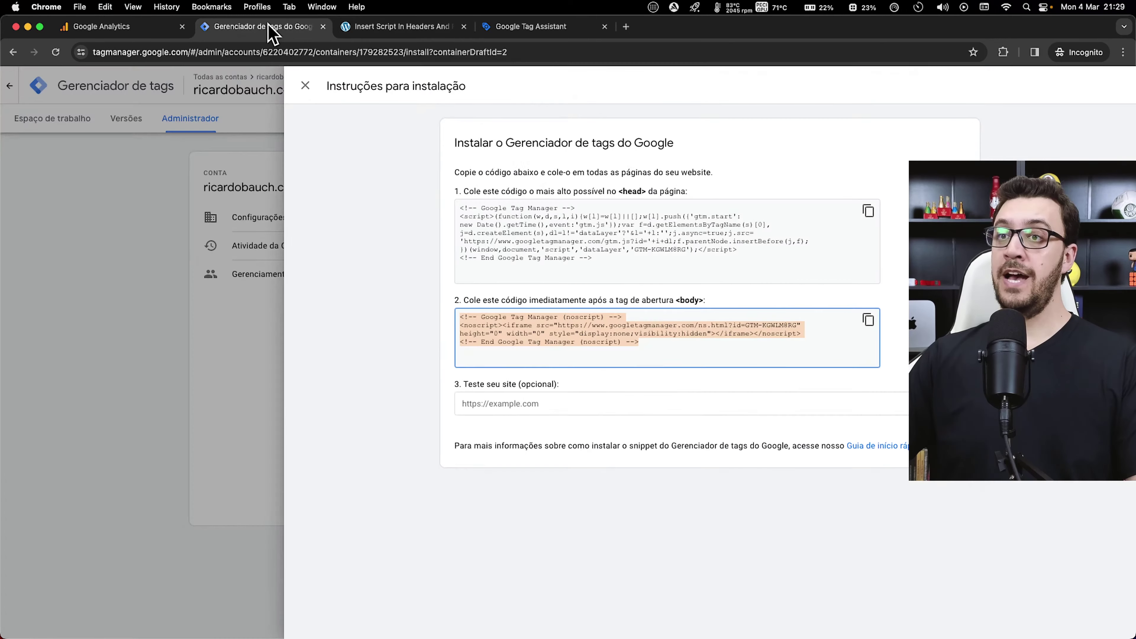
click(301, 89)
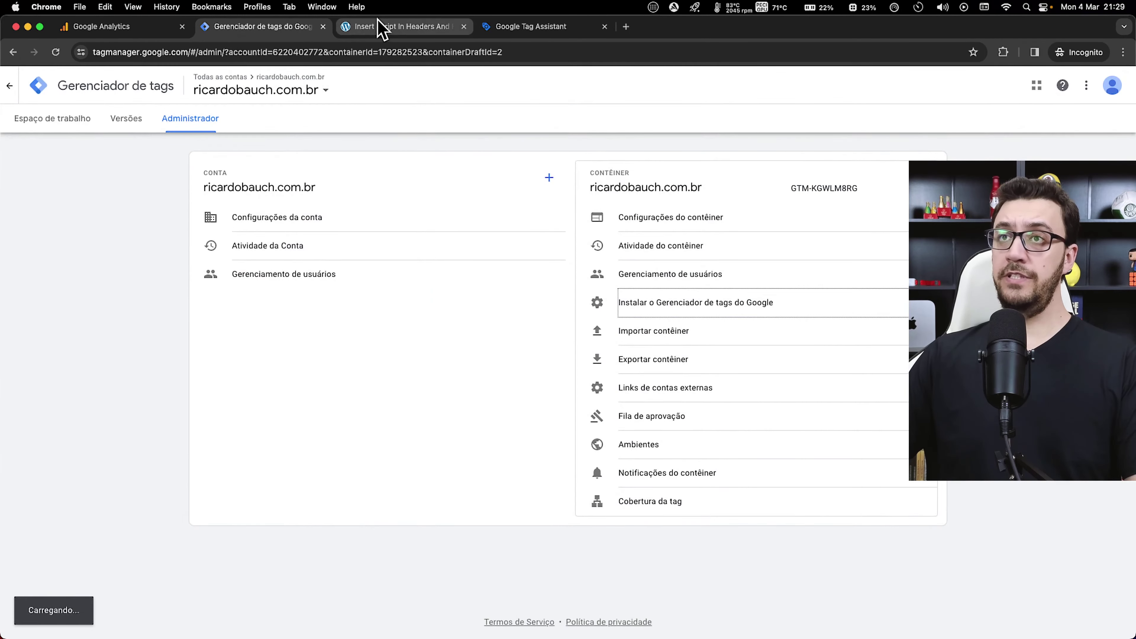
click(391, 26)
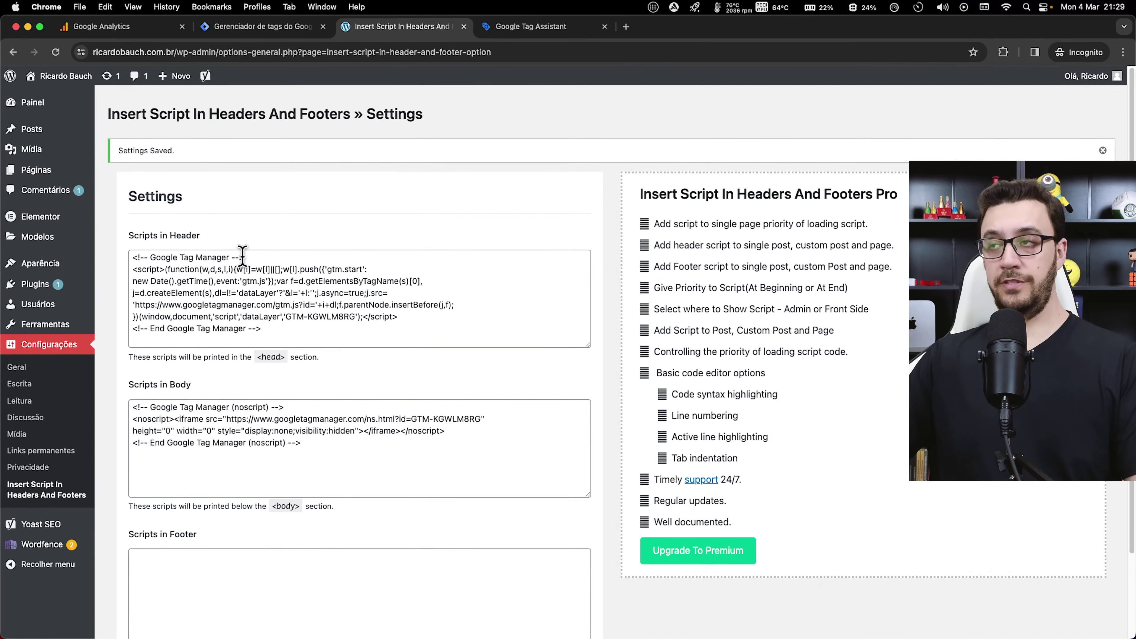
click(139, 29)
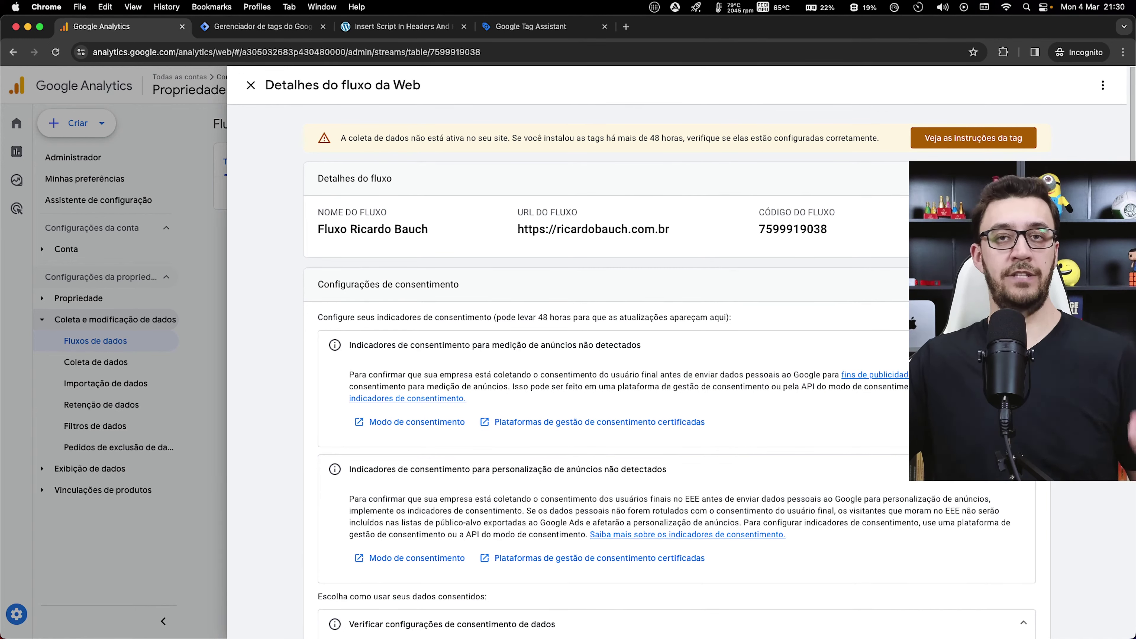
Open the ricardobauch.com.br container from the Tag Manager accounts home and show its Tags list
click(260, 26)
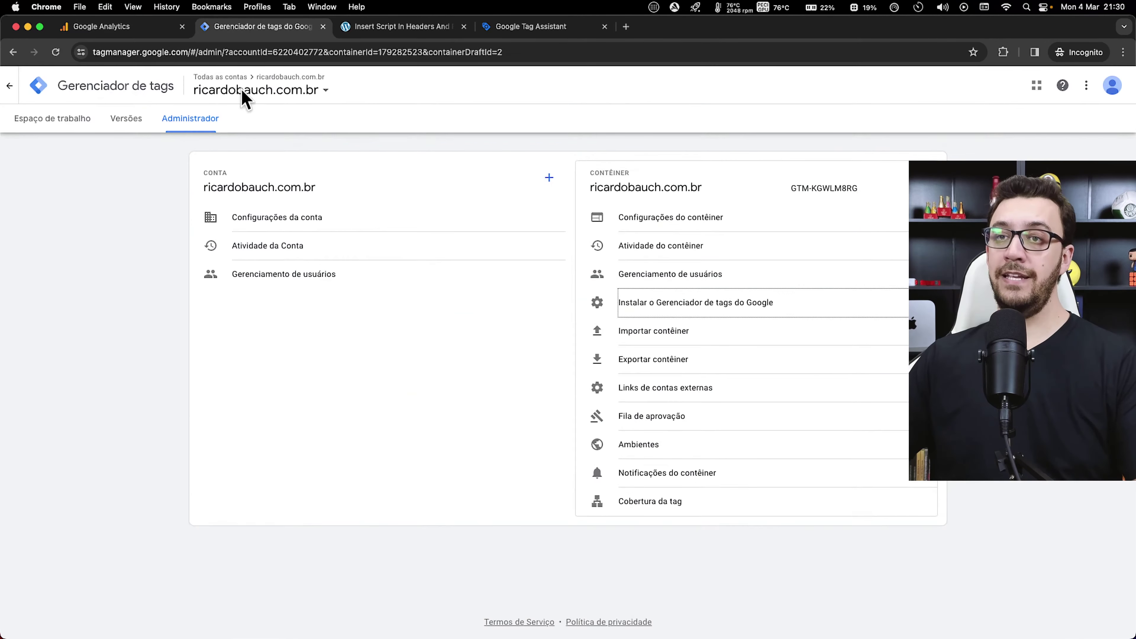
click(47, 93)
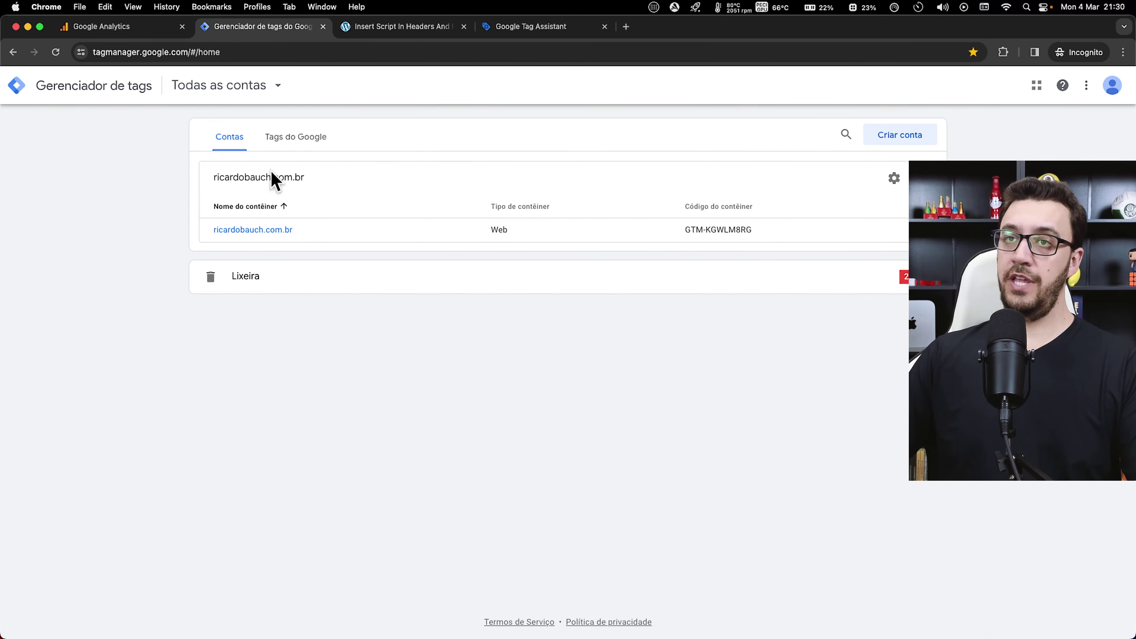
click(252, 230)
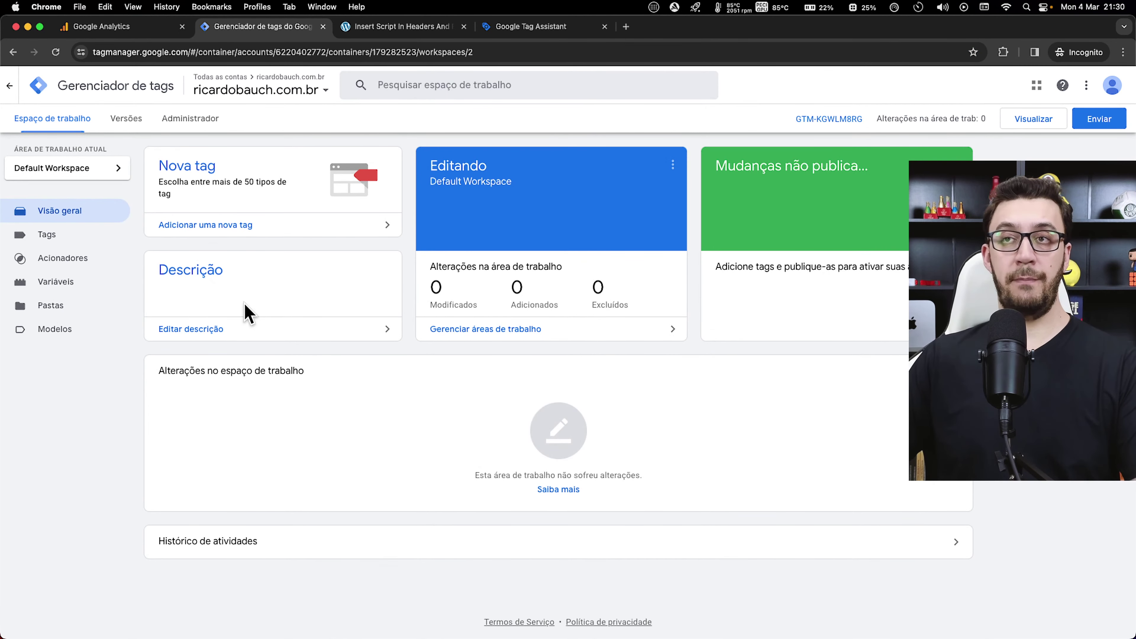
click(244, 89)
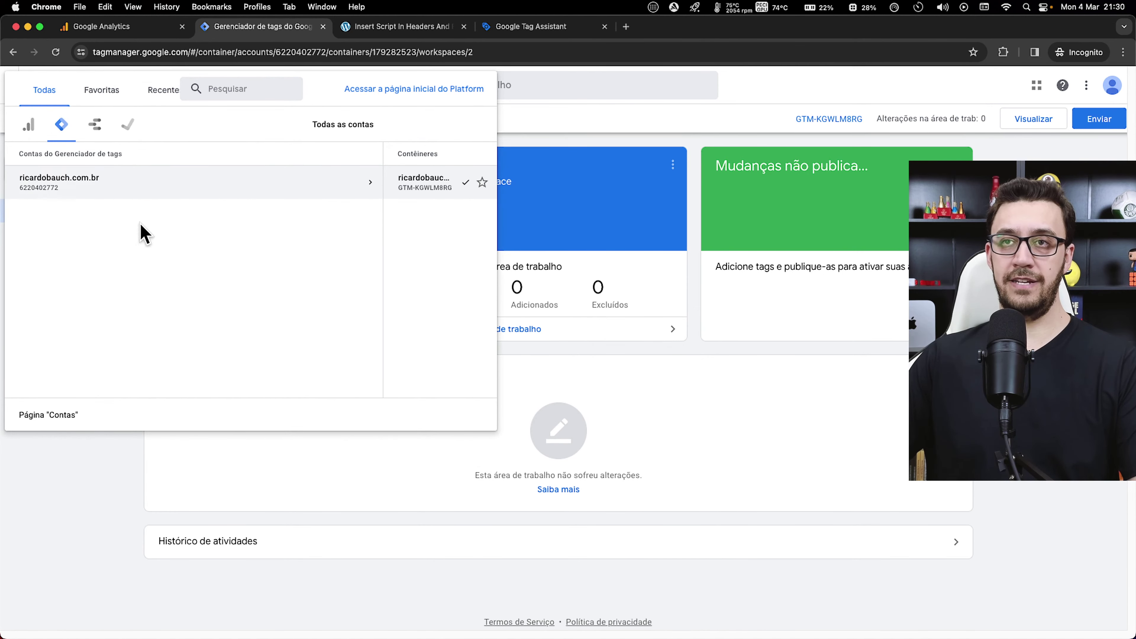
click(105, 540)
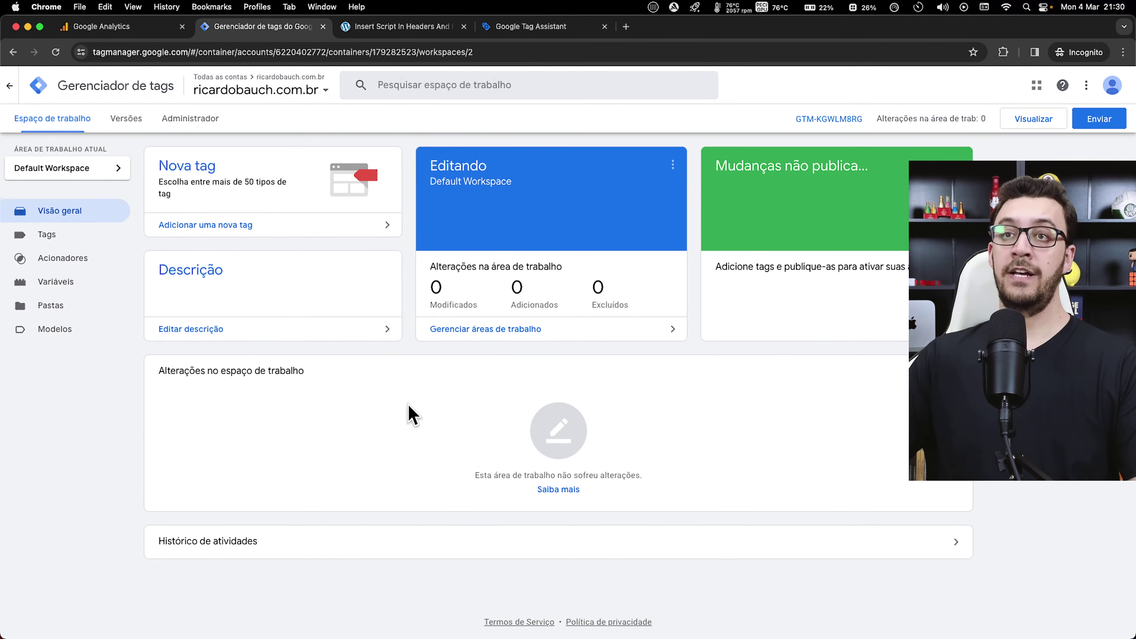
click(63, 237)
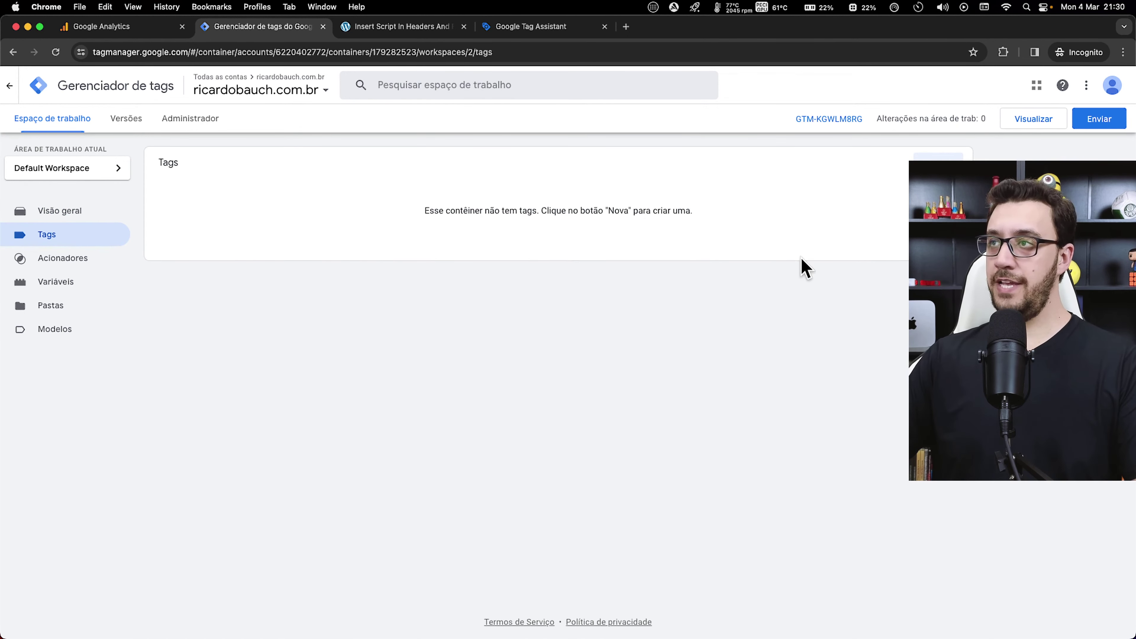
Create a new tag named 'Analytics - Tag do Google'
click(938, 159)
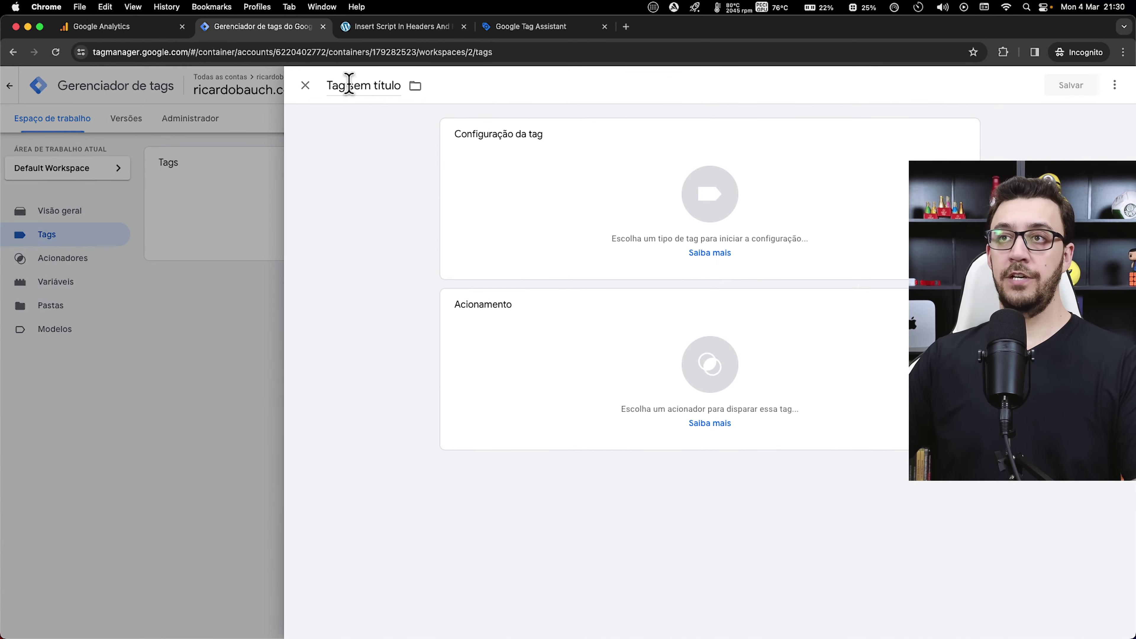
click(351, 85)
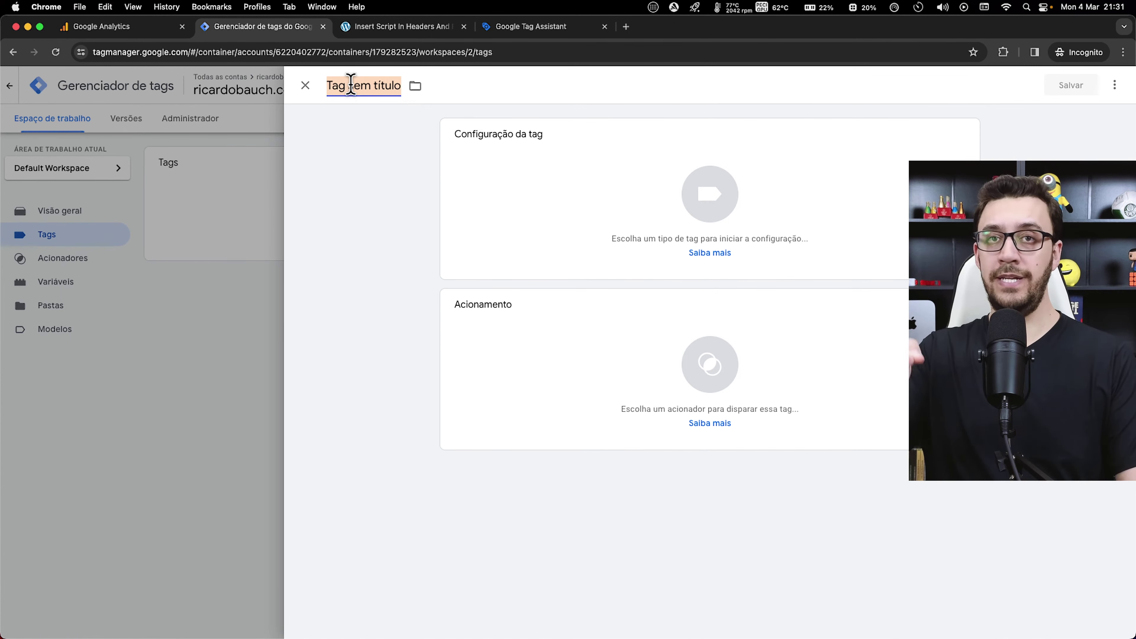
key(super+v)
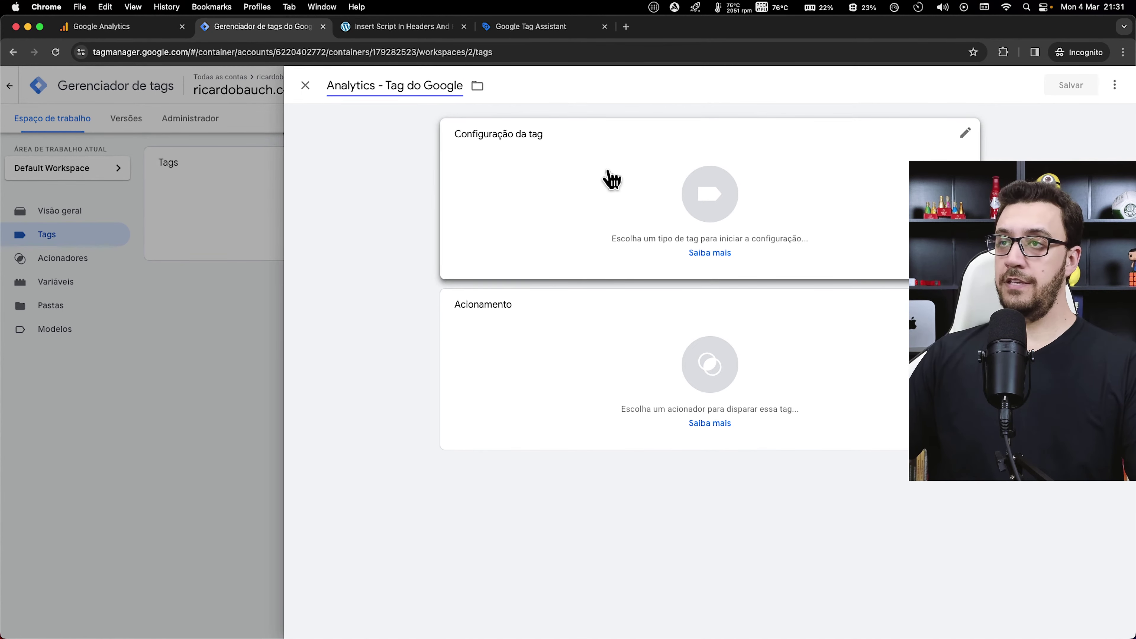
Set the tag type to Google Analytics > Tag do Google
click(612, 179)
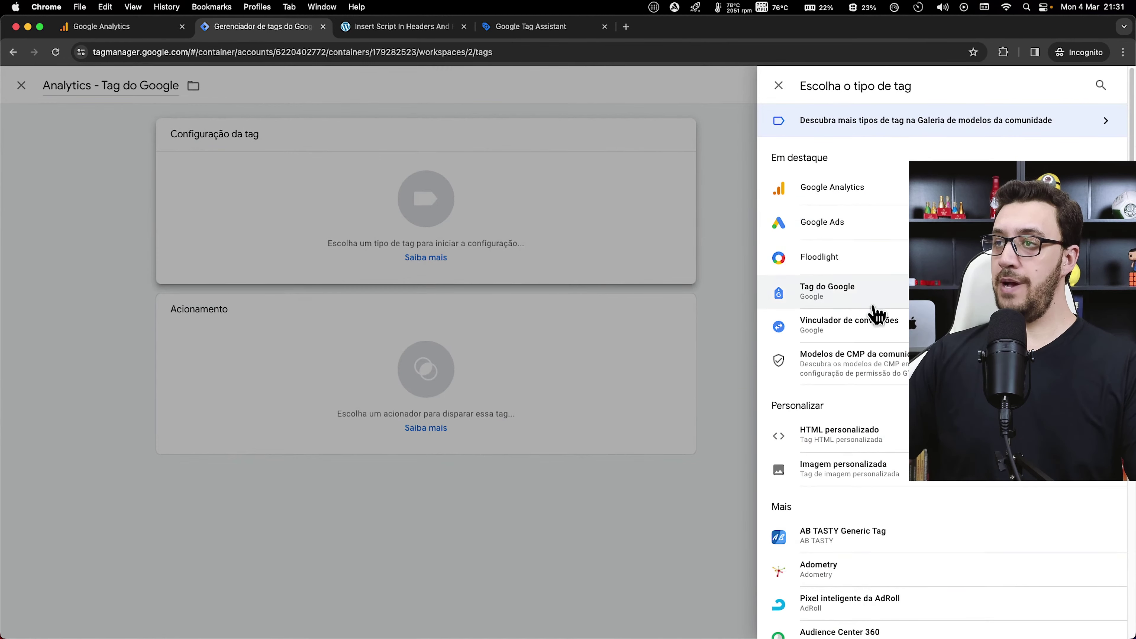
scroll(849, 362, down, 7)
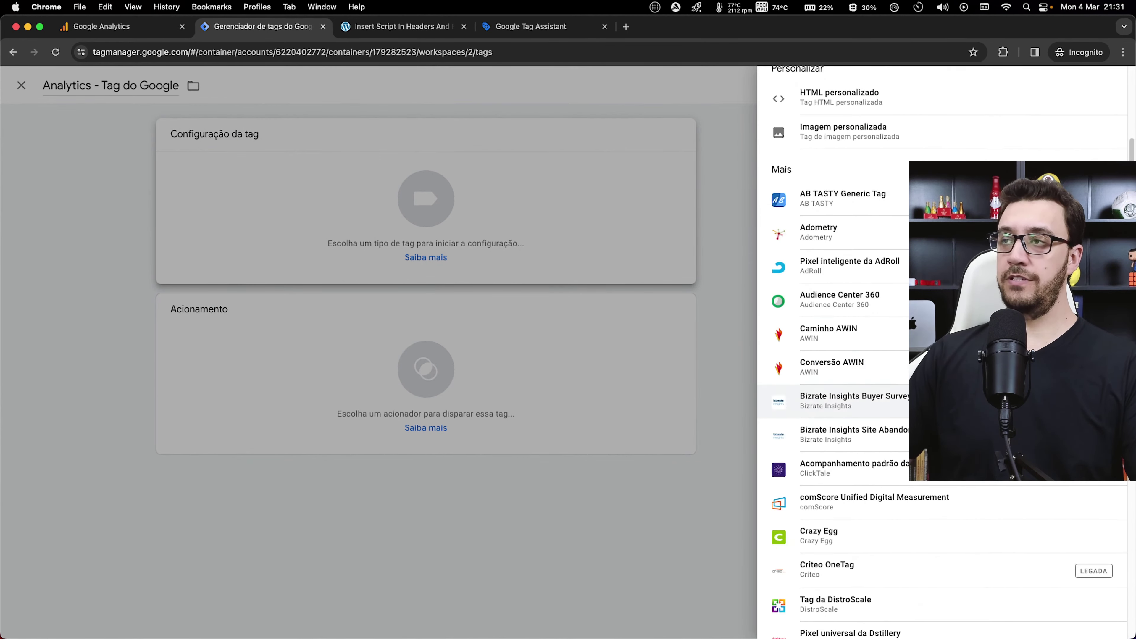
scroll(906, 384, up, 7)
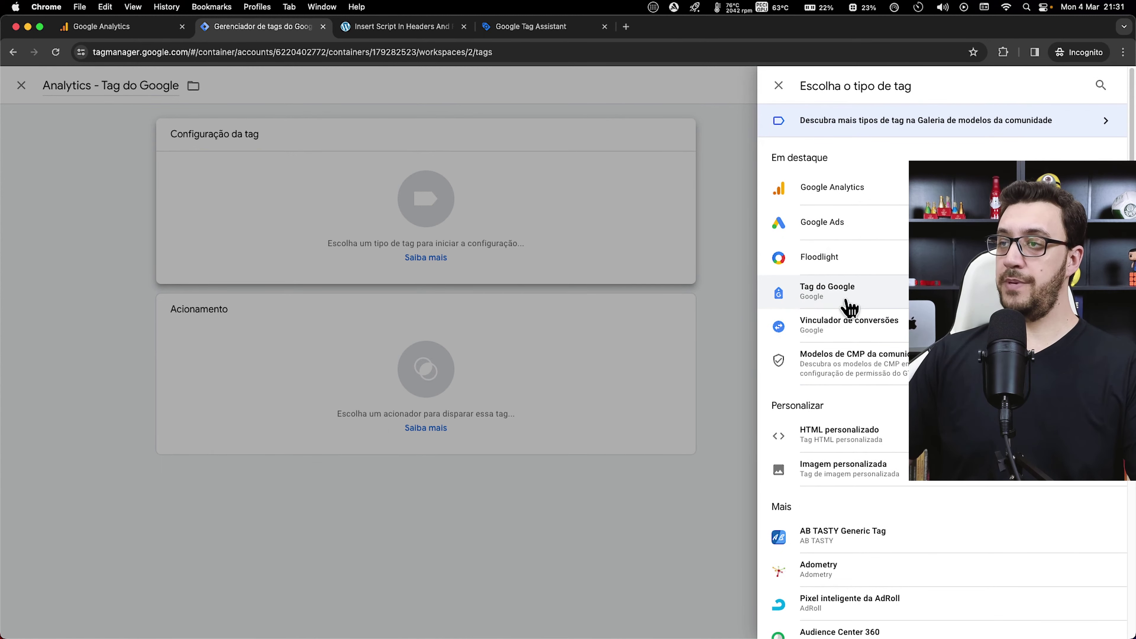
click(888, 191)
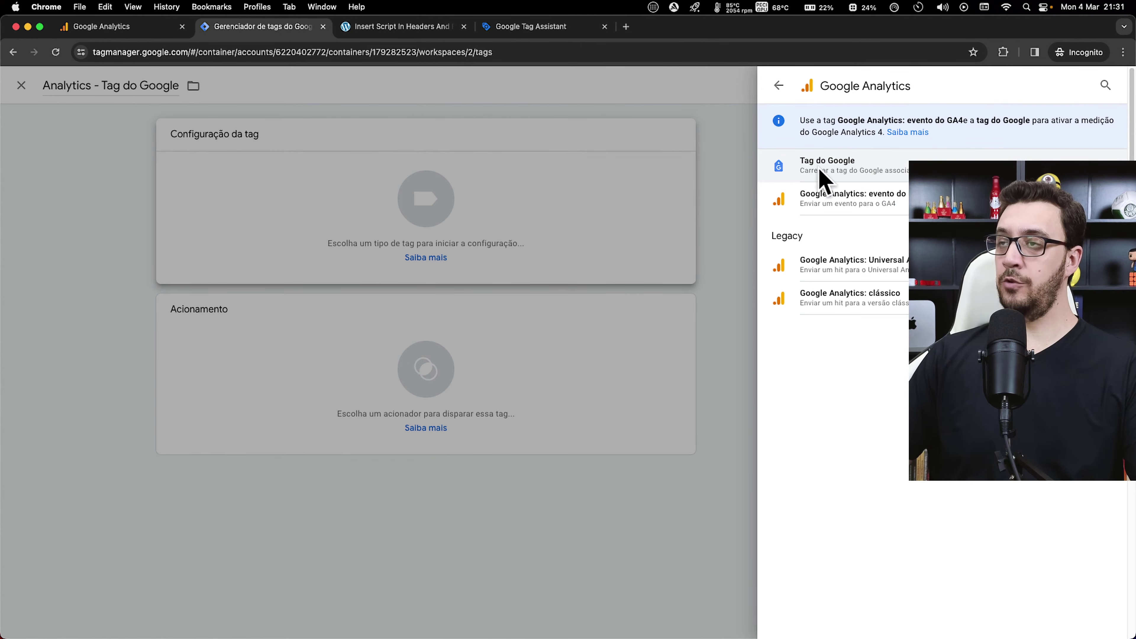
click(855, 174)
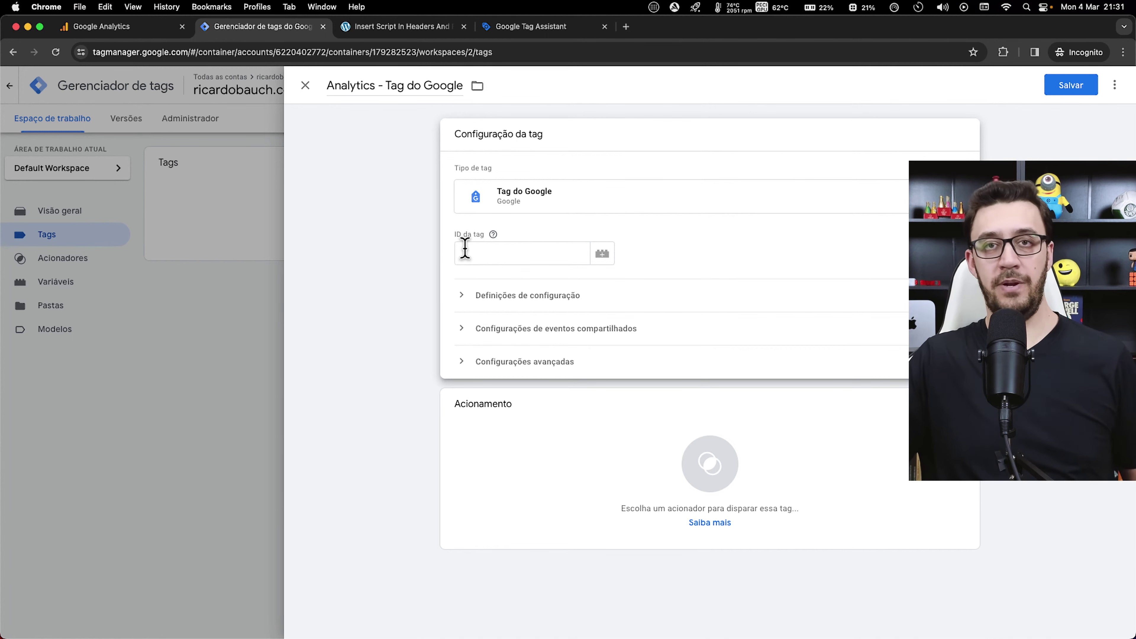
Paste the Analytics measurement ID G-6Y1S3L4YKR into the tag's ID field
click(154, 33)
click(260, 27)
click(494, 246)
text(G-6Y1S3L4YKR)
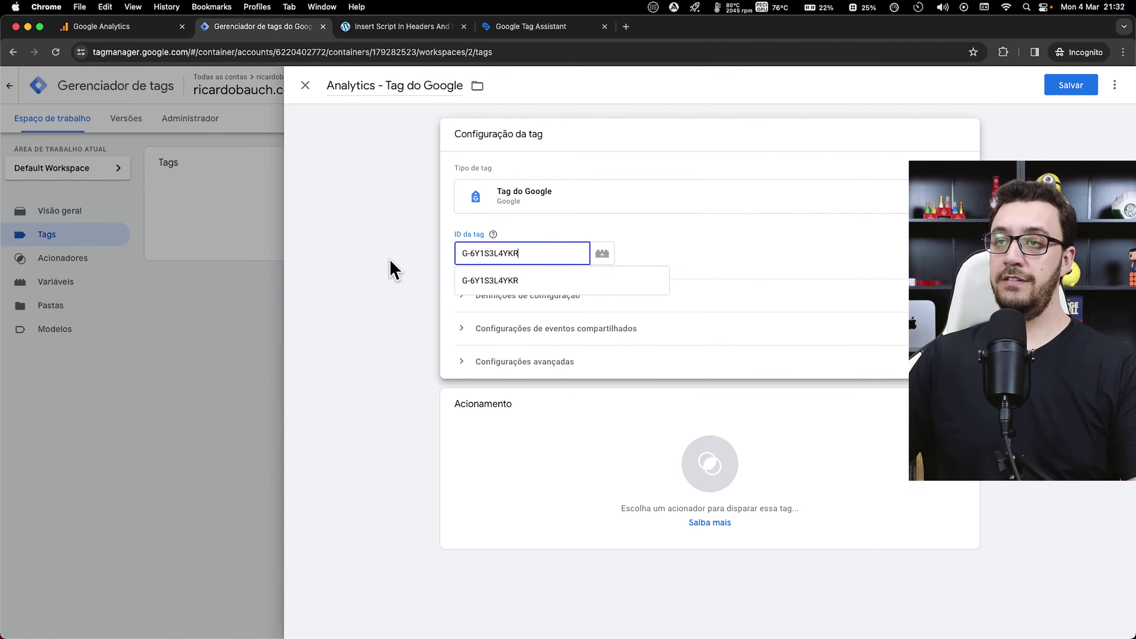
click(393, 268)
click(552, 235)
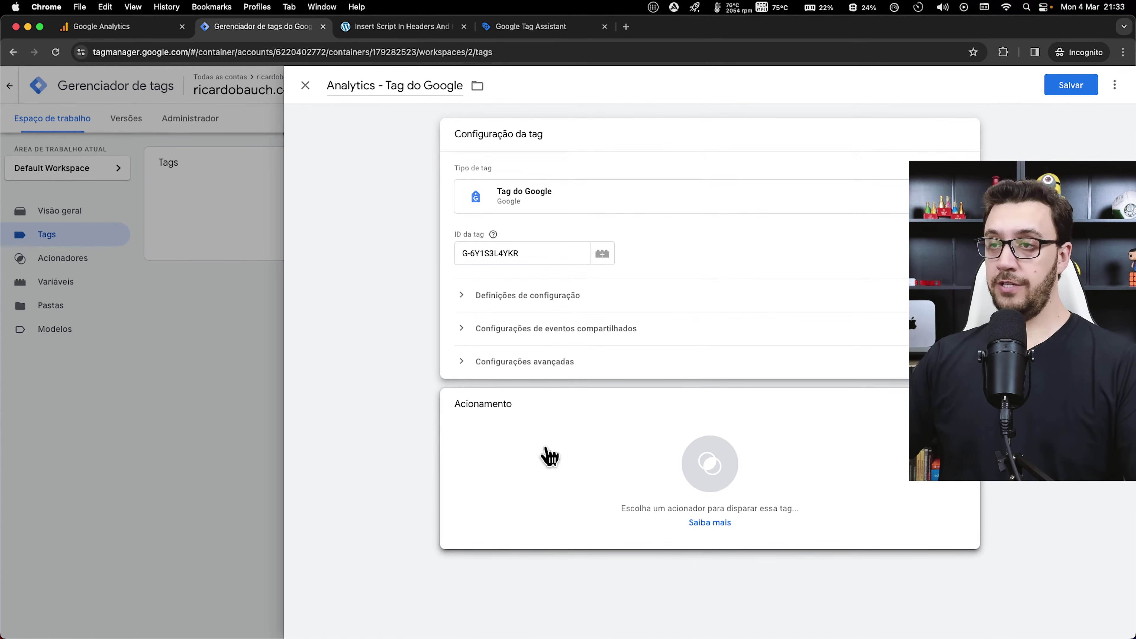
Create and save an Initialization trigger named 'Todas as Páginas' for the tag
click(584, 427)
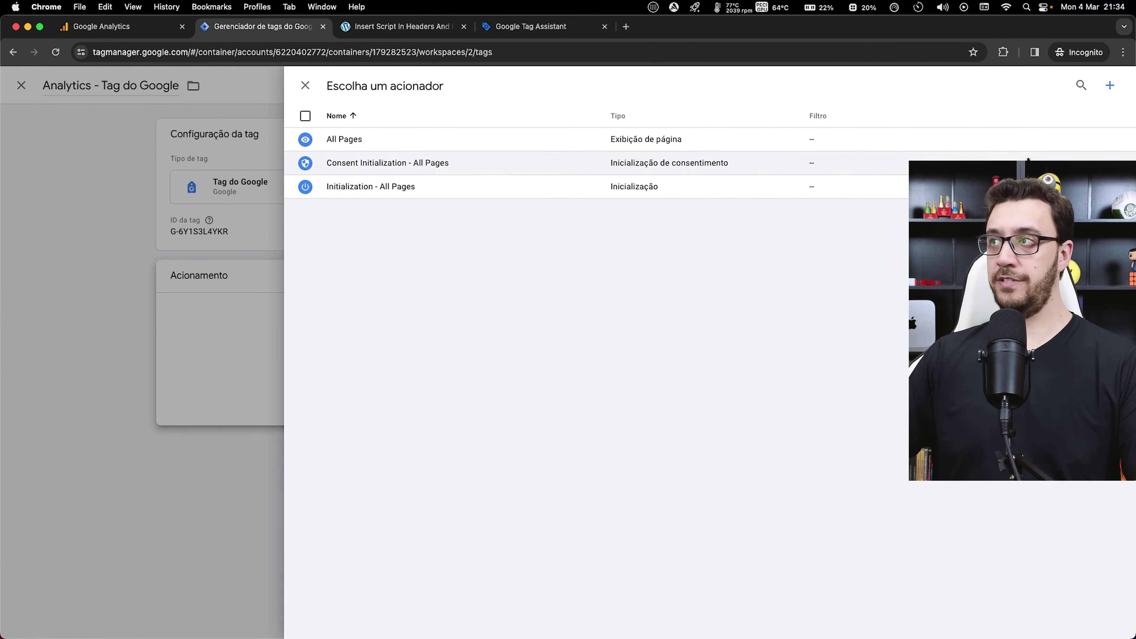
click(1108, 91)
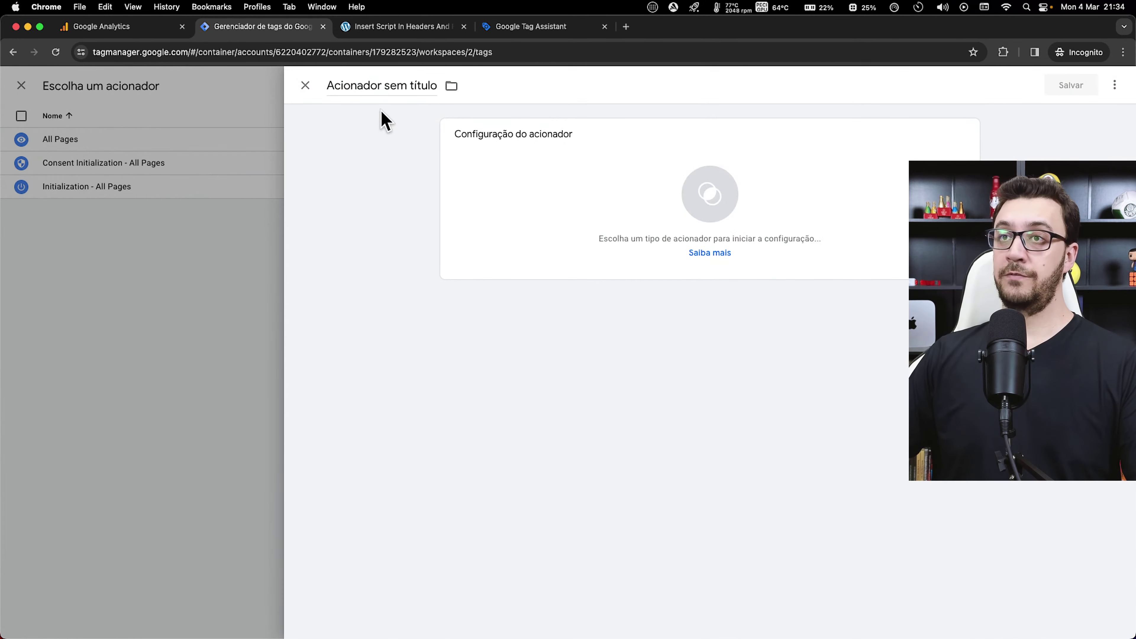
click(383, 84)
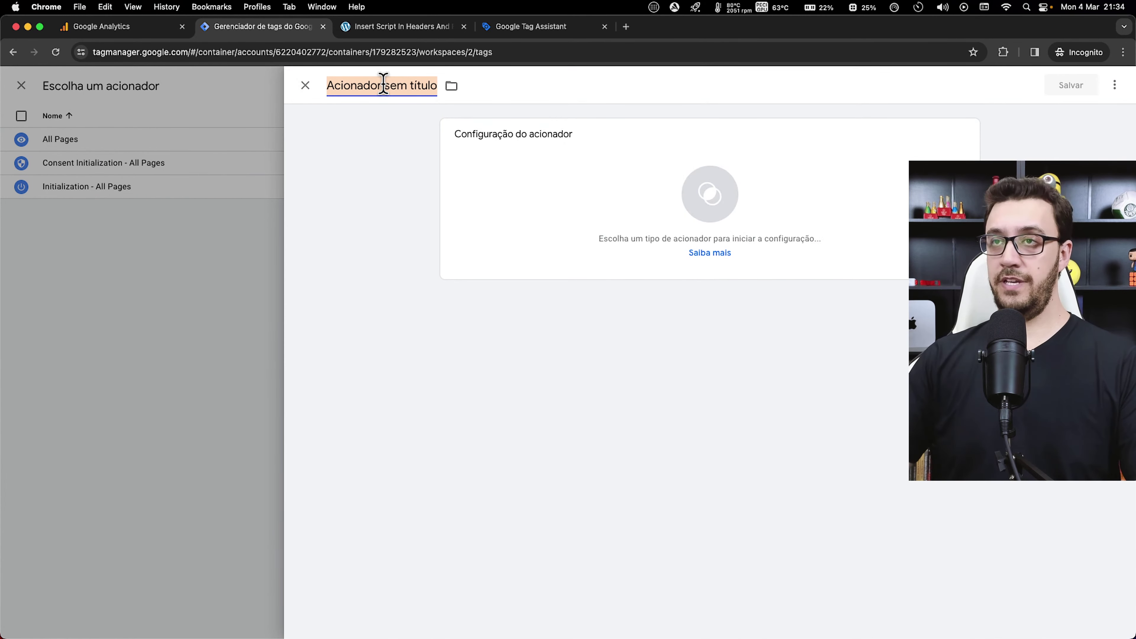
text(Todas as Páginas)
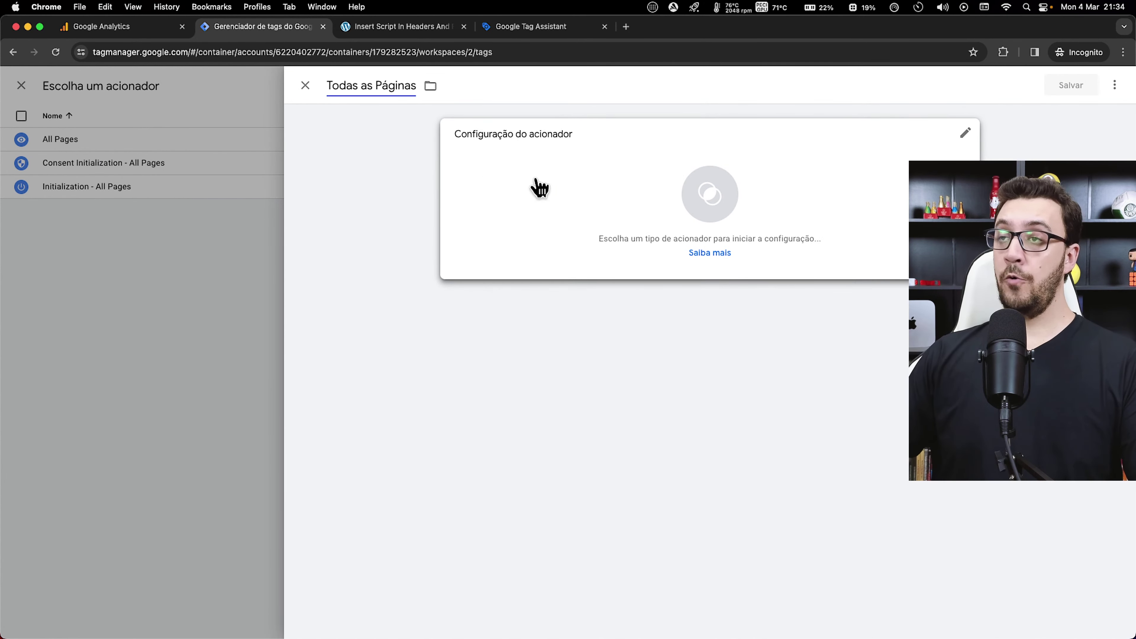
click(548, 182)
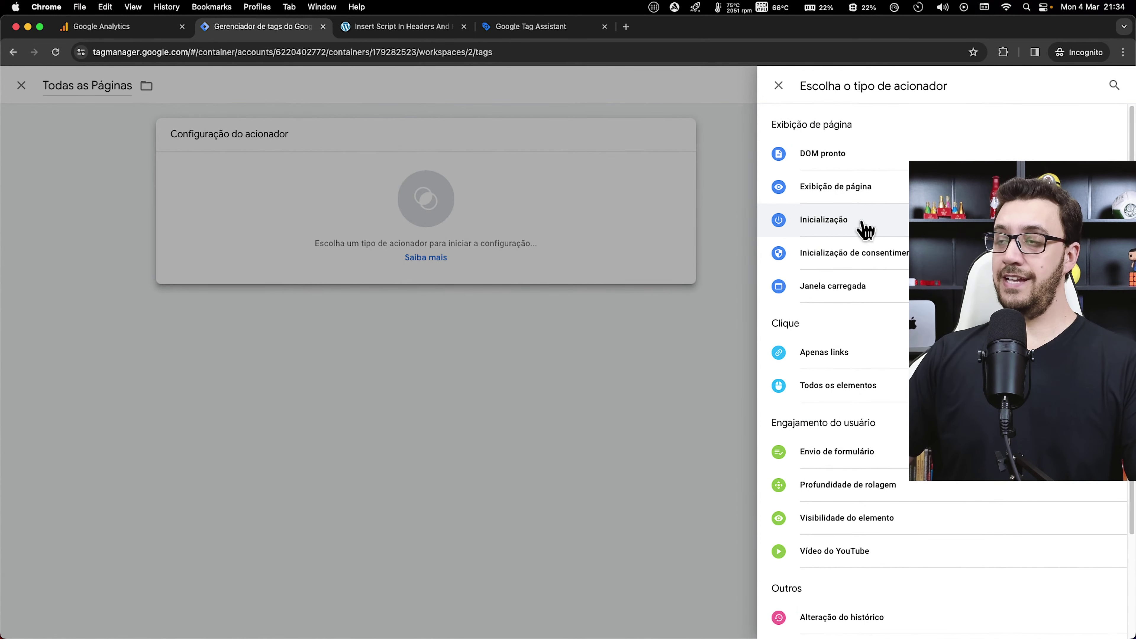
click(823, 220)
click(1071, 85)
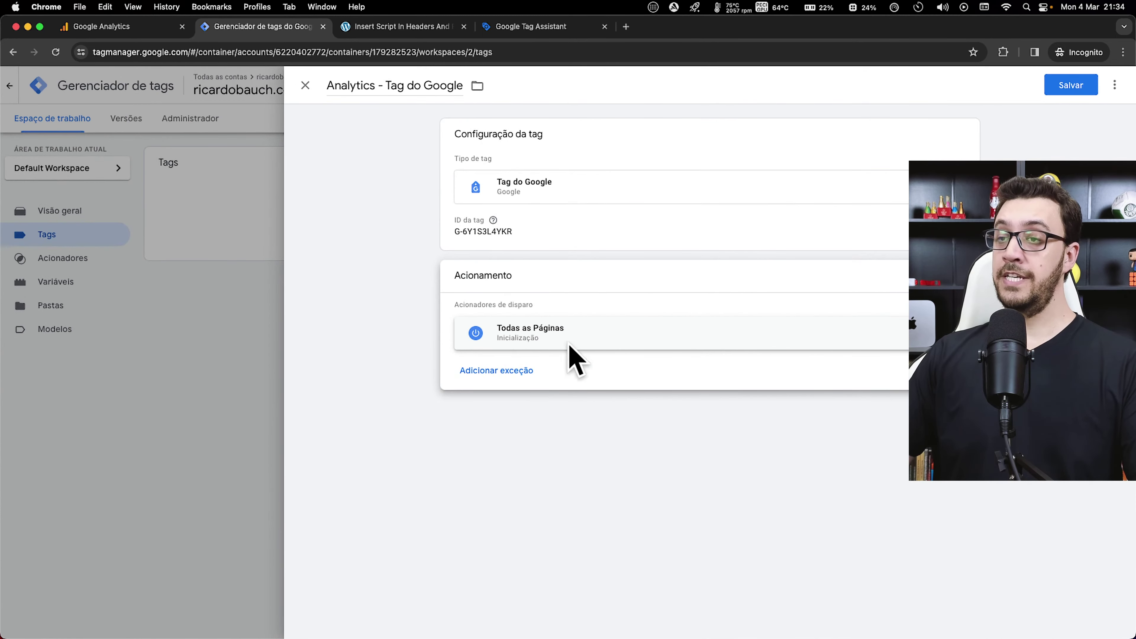
Remove that trigger from the tag and fire it on Initialization - All Pages instead
click(957, 333)
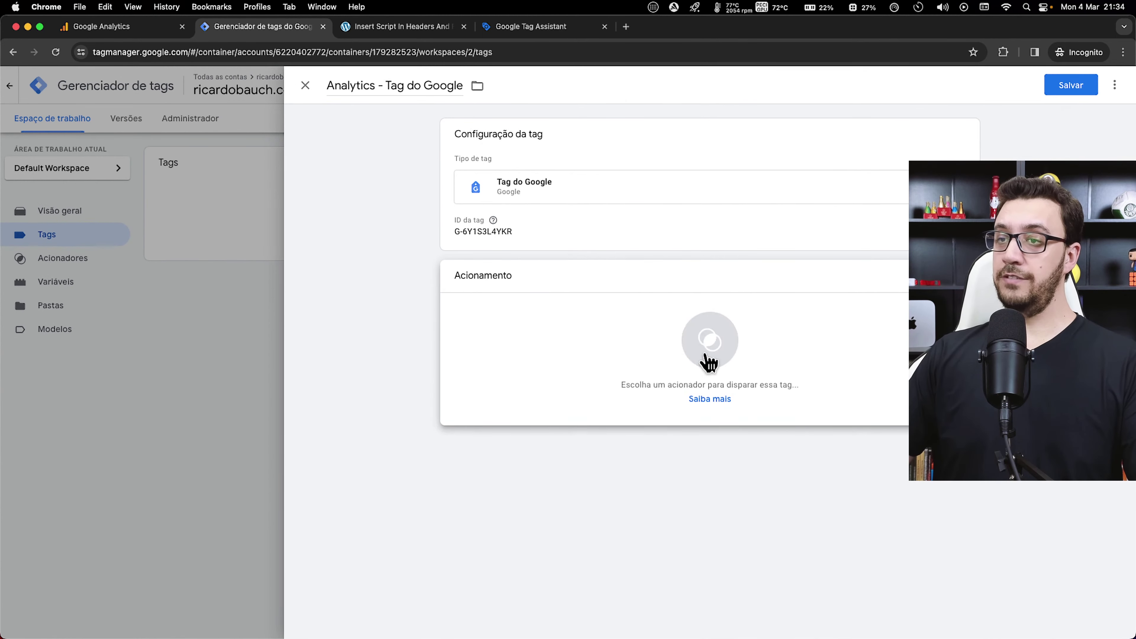
click(710, 353)
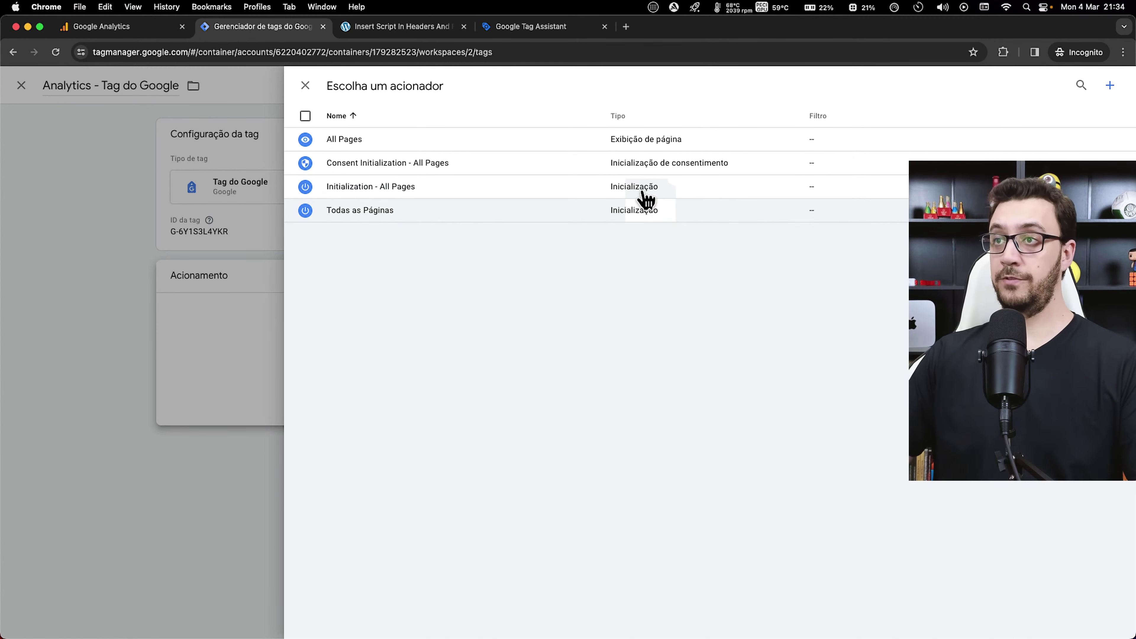
click(582, 189)
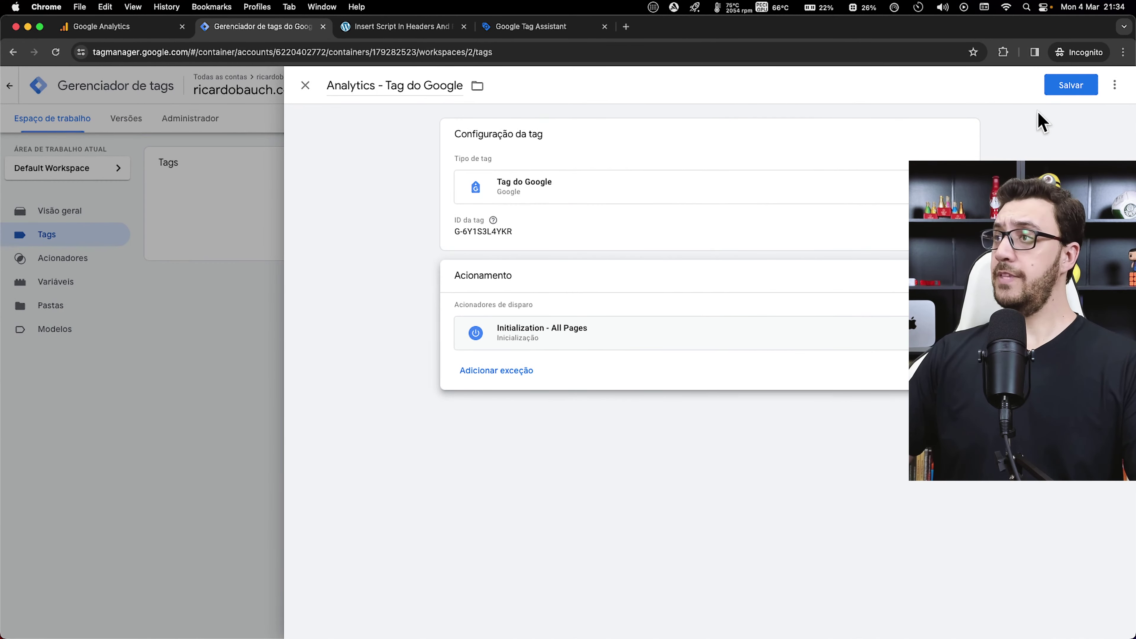
Save the Analytics - Tag do Google tag
click(1072, 86)
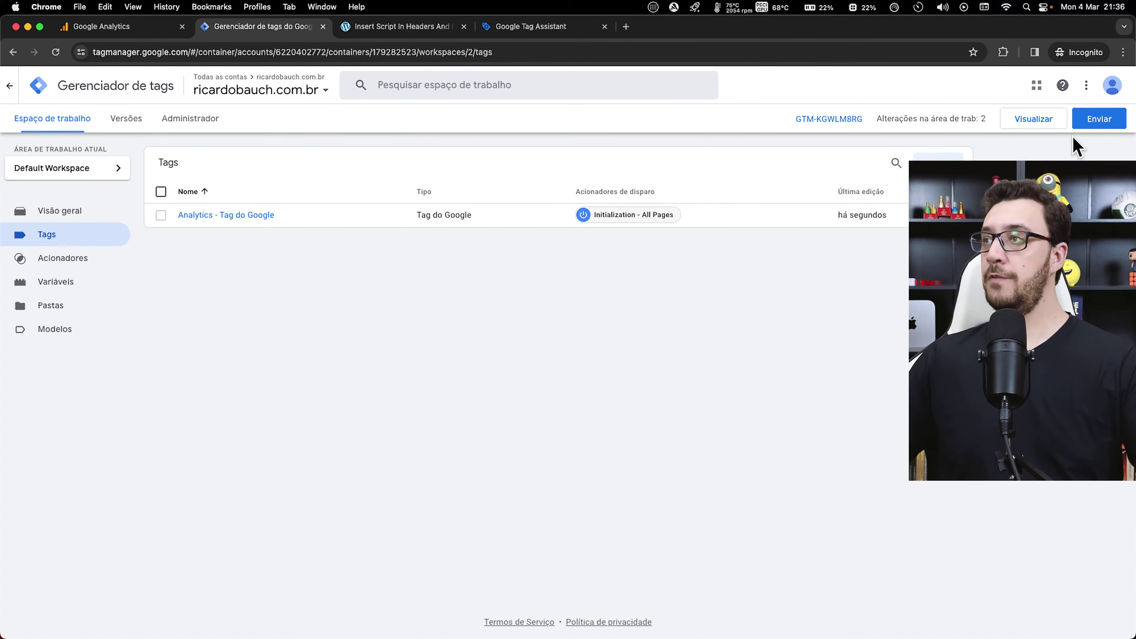
Submit the workspace changes as version 'Tag do Google - Analytics' with the same description, and publish
click(1105, 123)
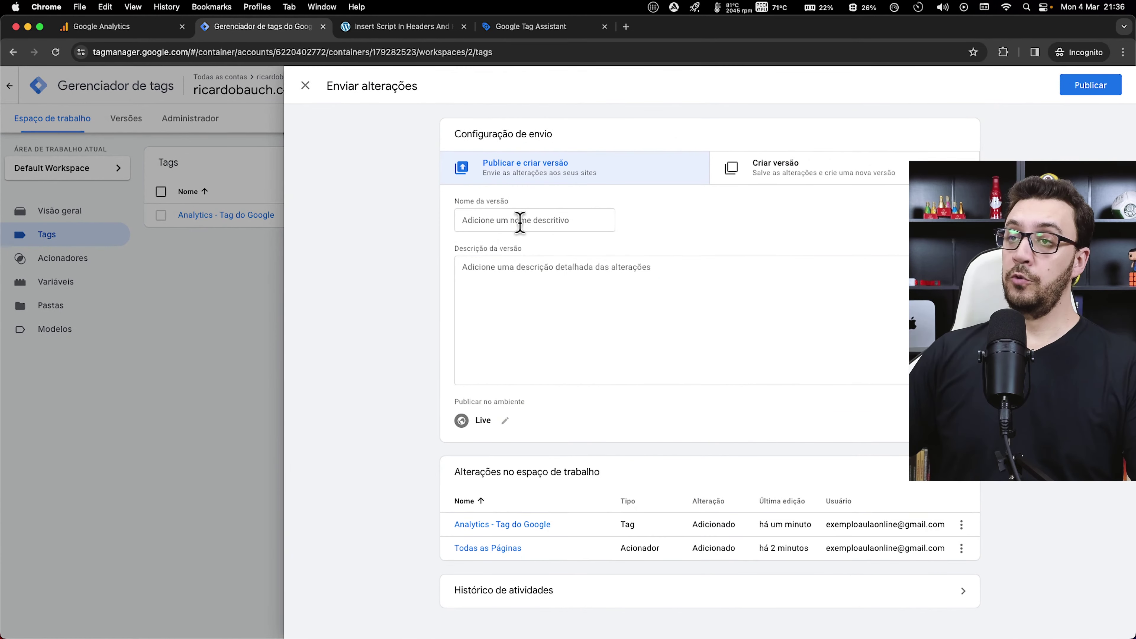
click(546, 220)
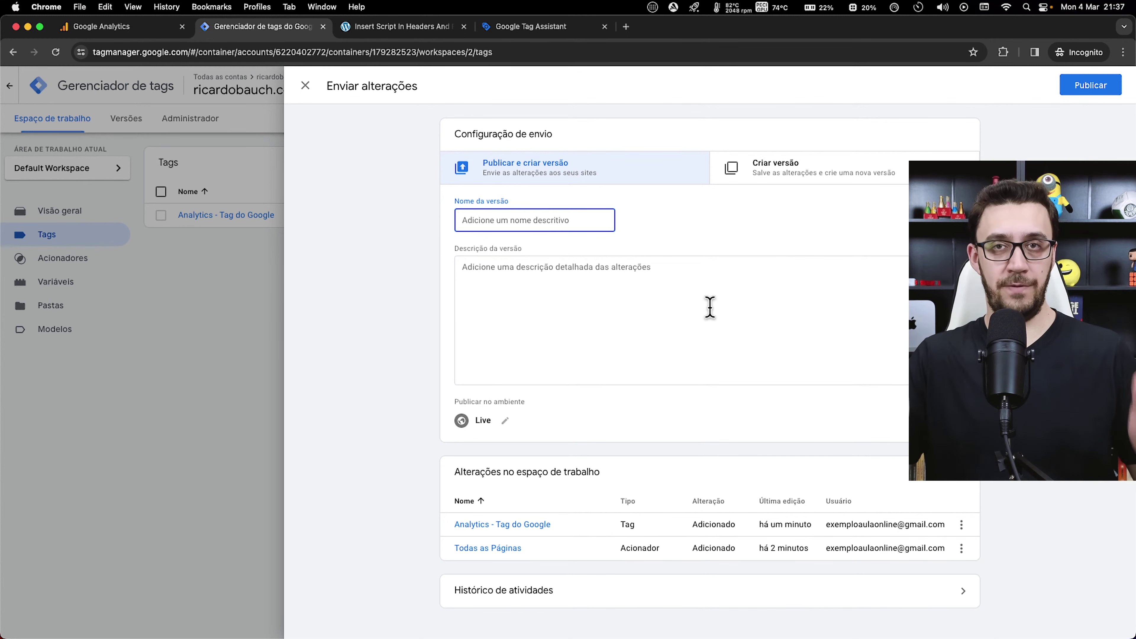
key(super+v)
click(709, 307)
key(super+v)
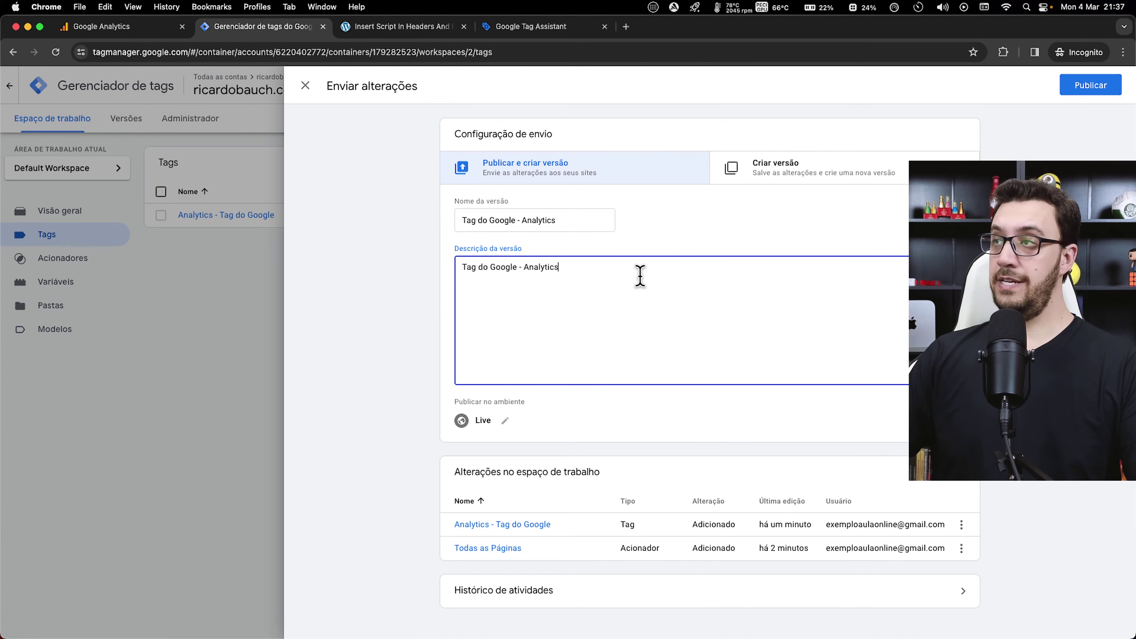
click(1091, 92)
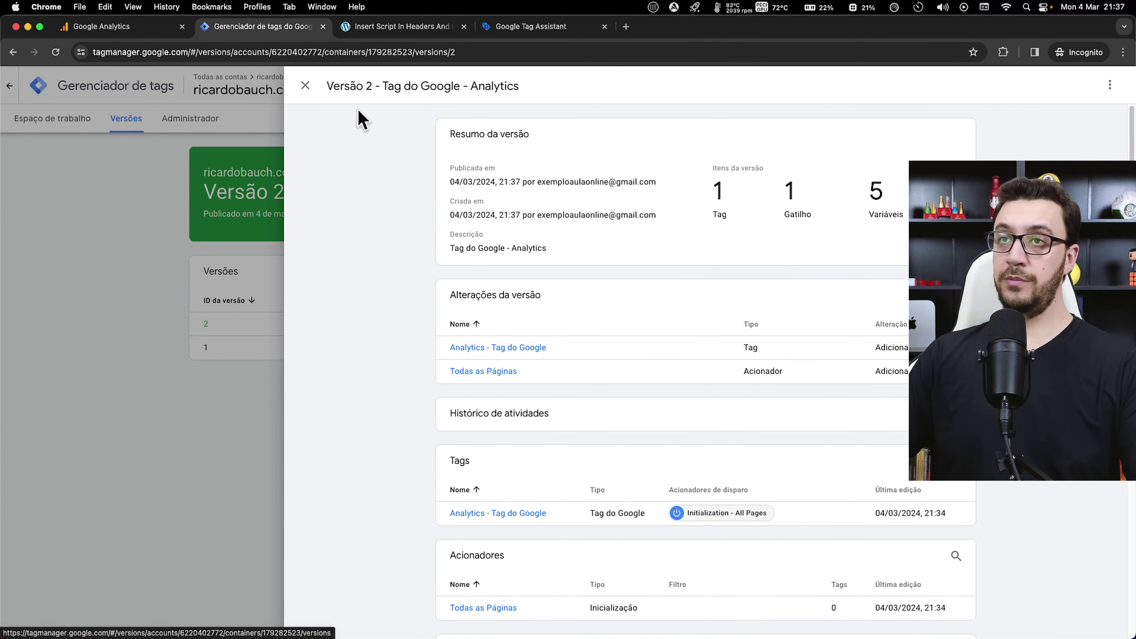
Check that Version 2 is the active published version in Tag Manager's versions list
click(306, 86)
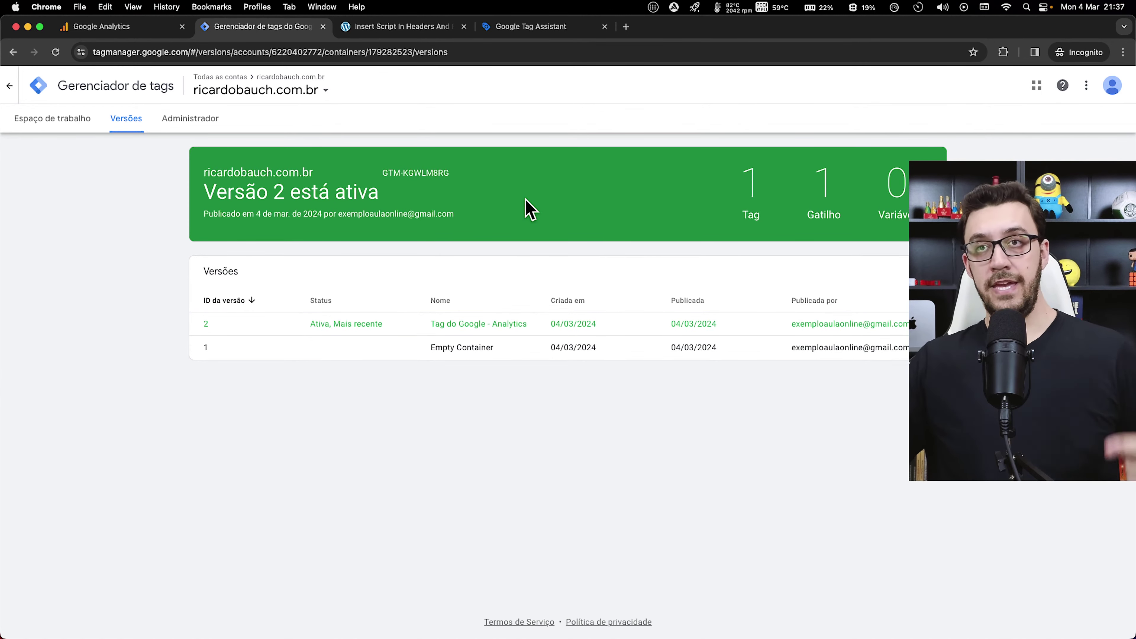
key(ctrl+shift+Tab)
click(257, 31)
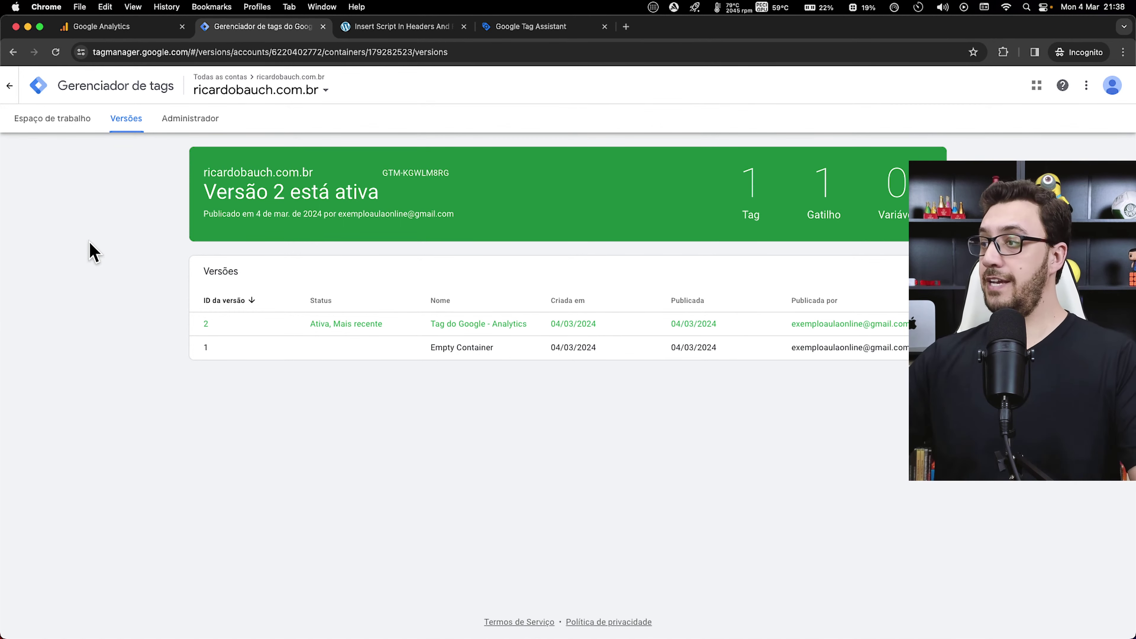
click(418, 28)
Open the site's live homepage in a new browser tab
mouse_move(56, 78)
click(56, 98)
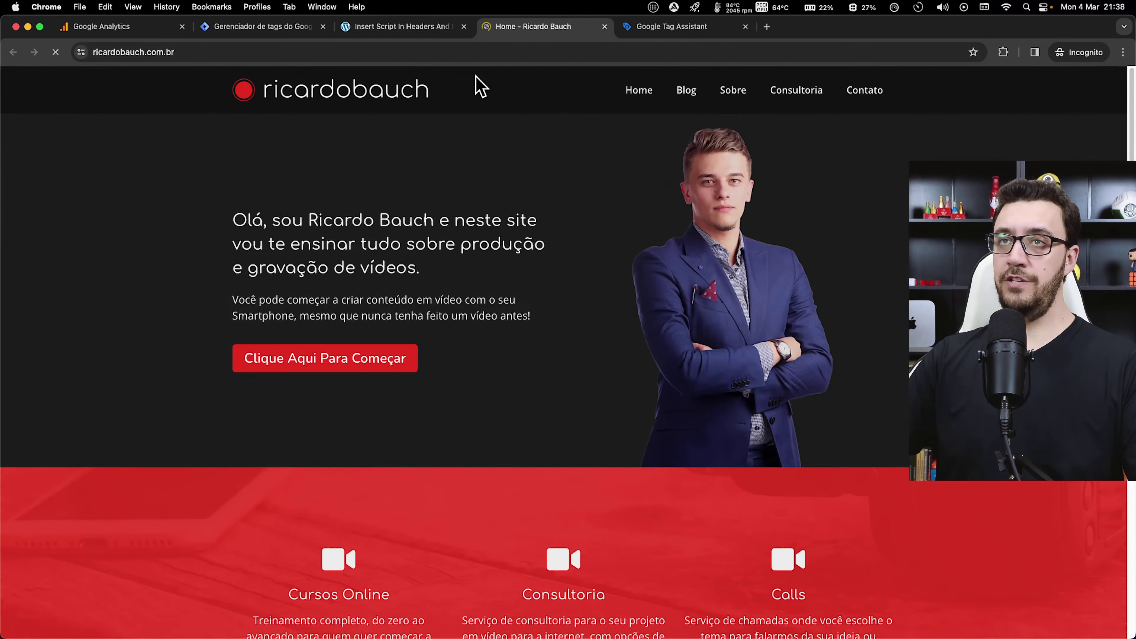
key(super+1)
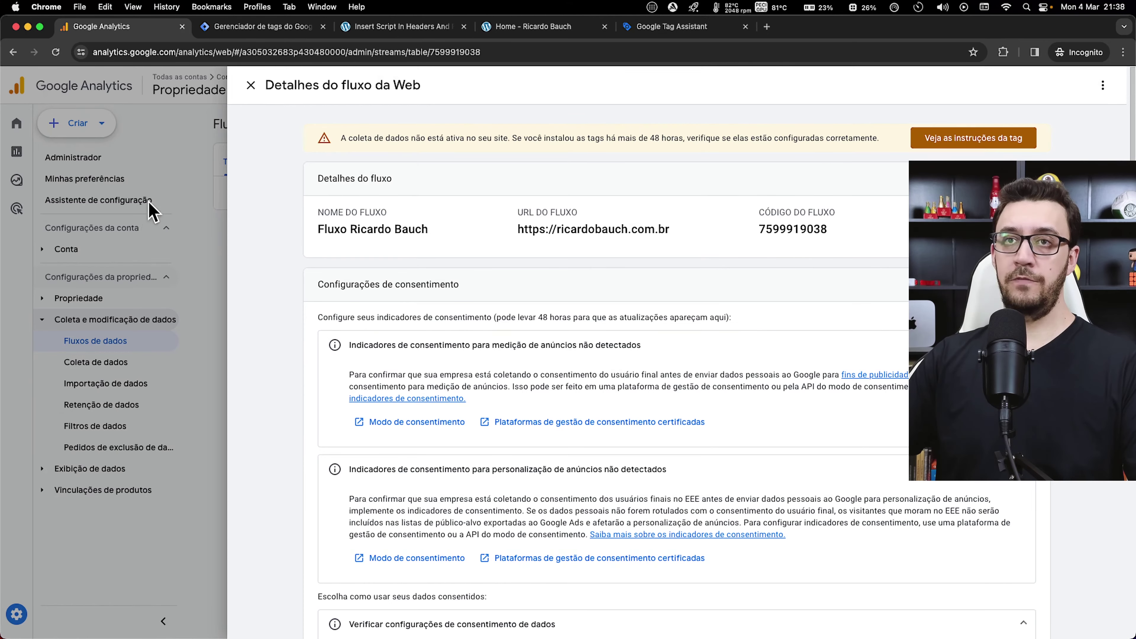
Check the GA4 Realtime overview showing 1 active user with page_view events
click(252, 85)
click(18, 124)
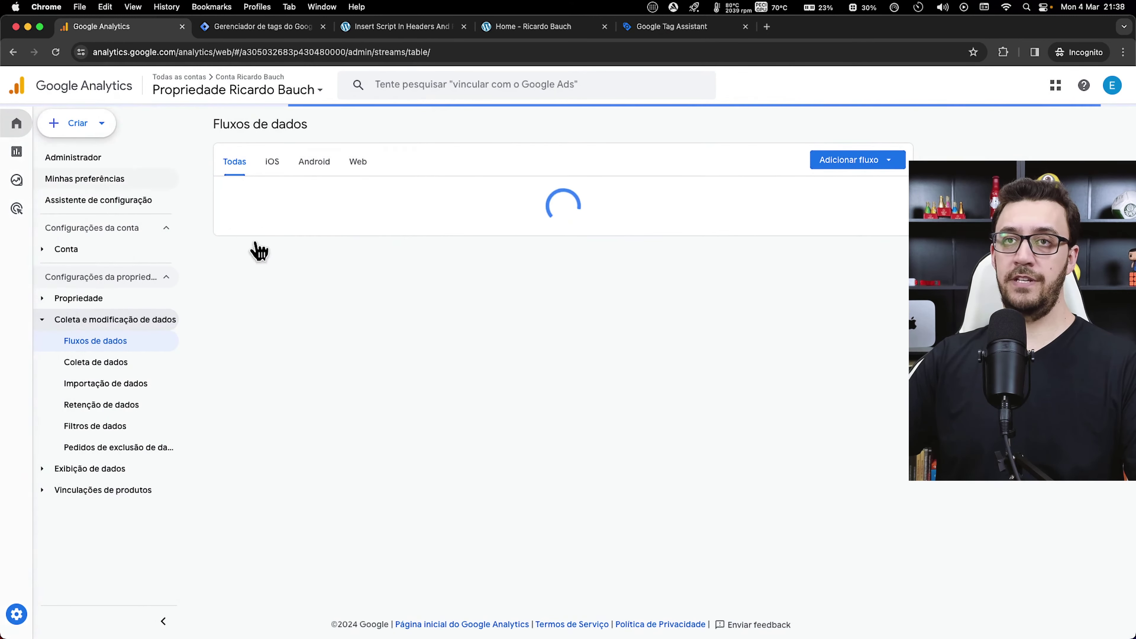
scroll(380, 291, down, 3)
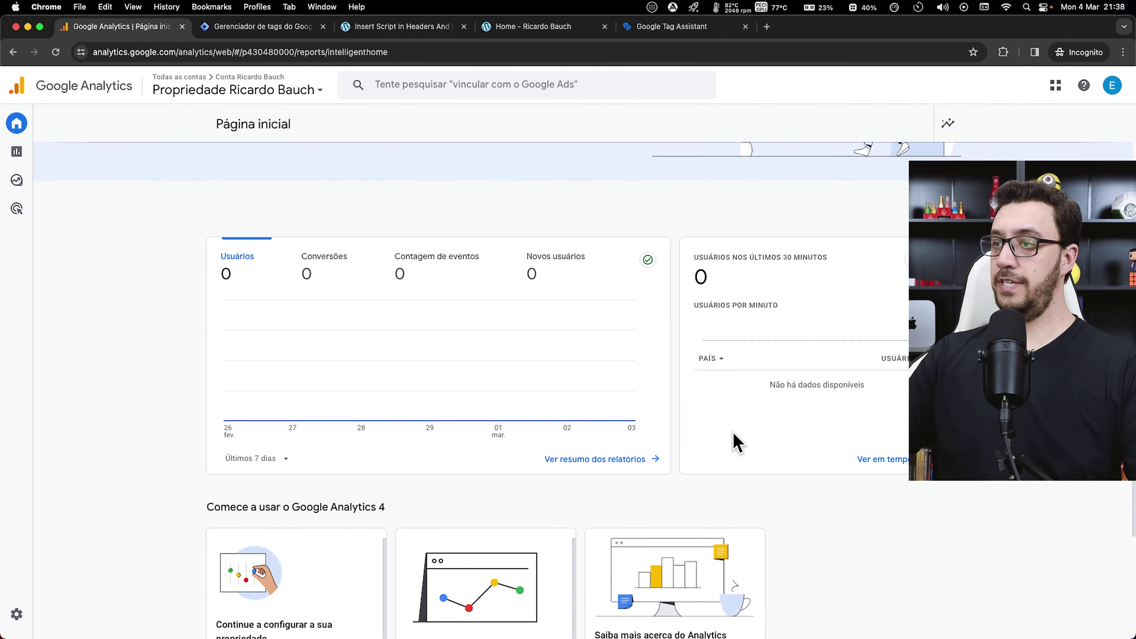
click(884, 461)
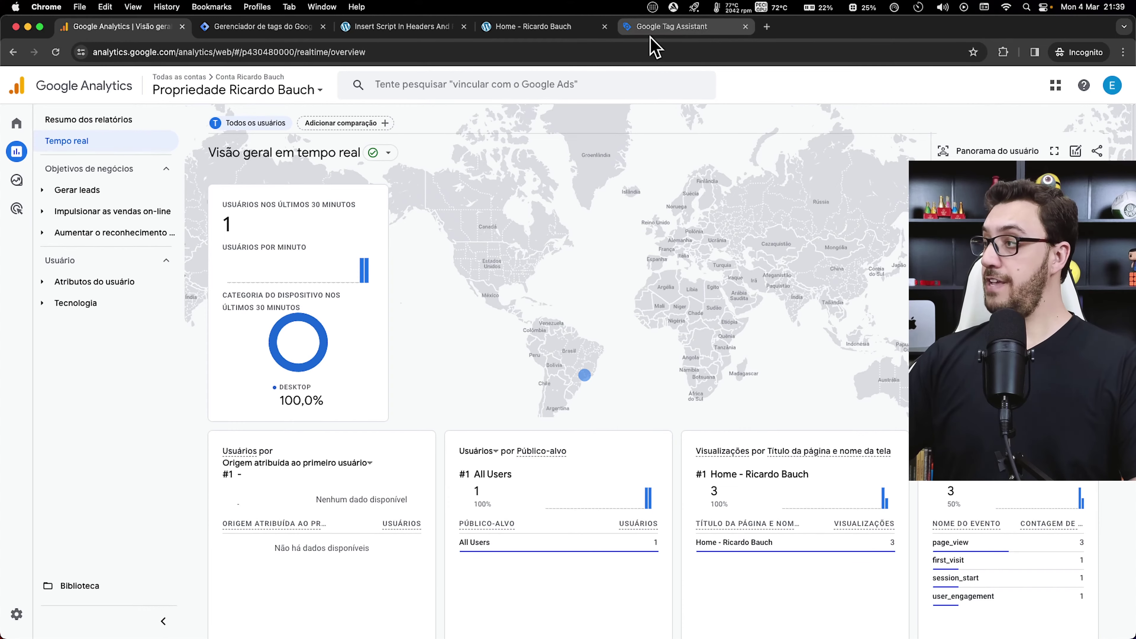
click(664, 28)
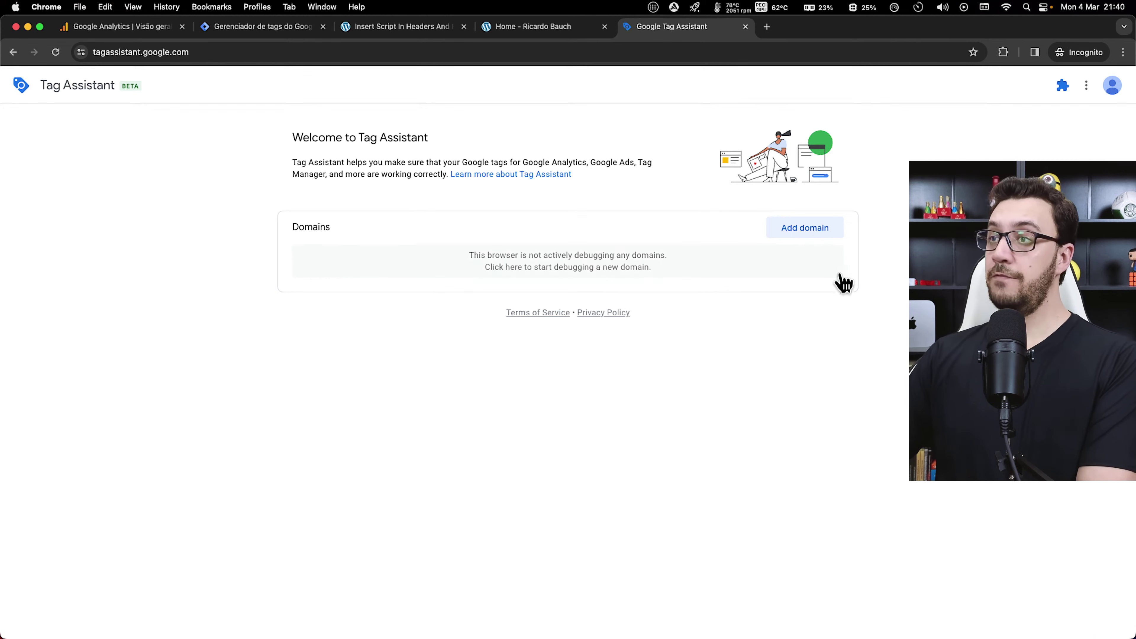
click(825, 230)
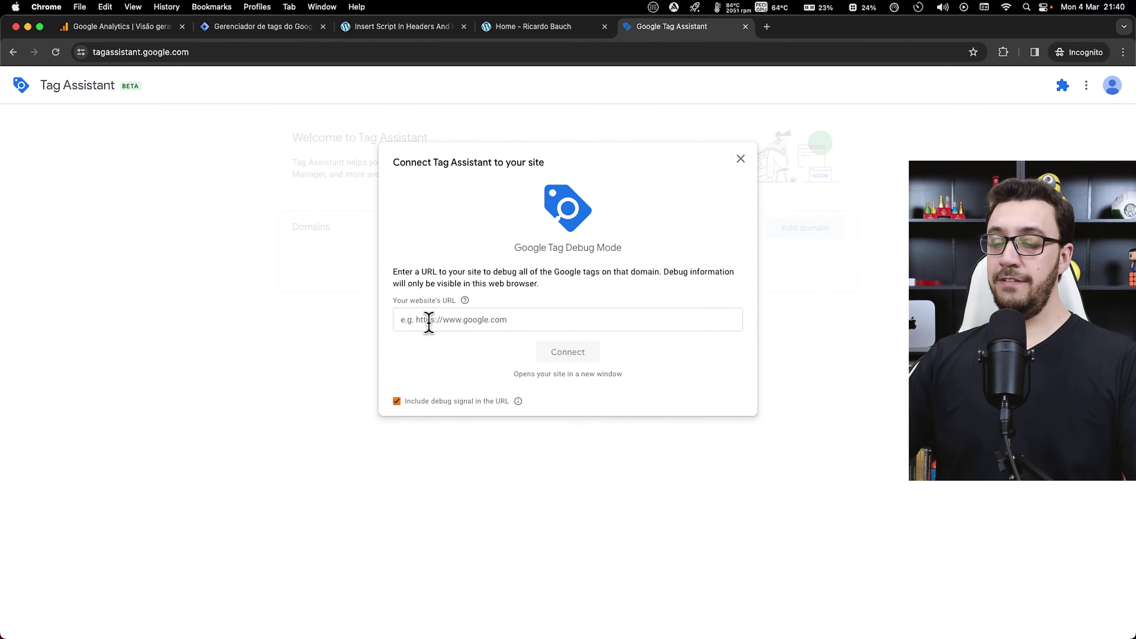
mouse_move(465, 300)
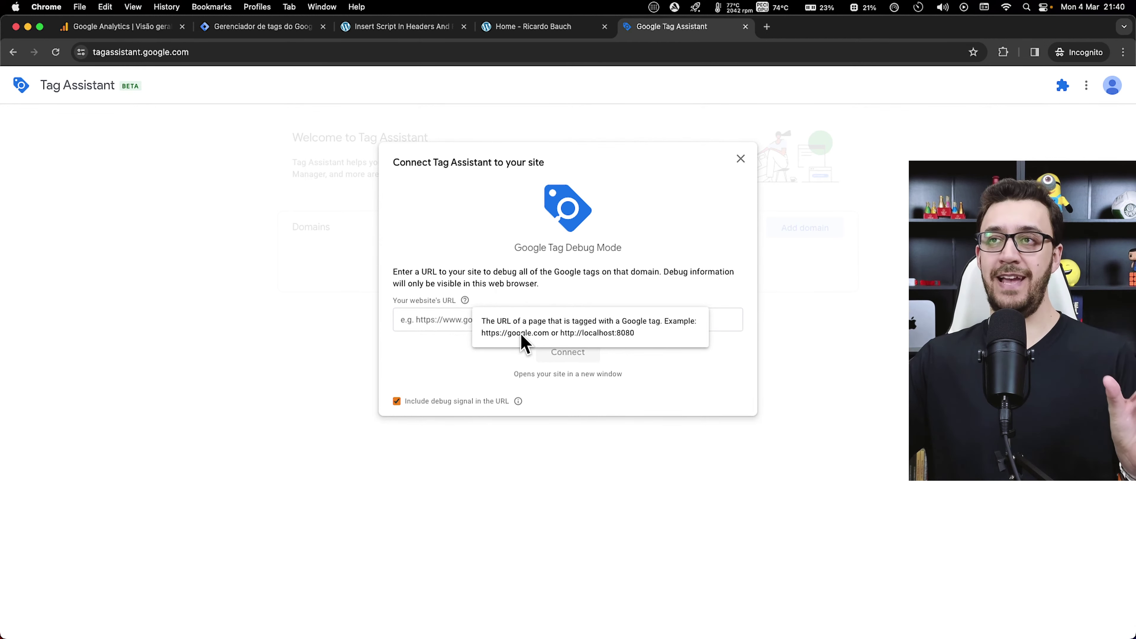
click(536, 27)
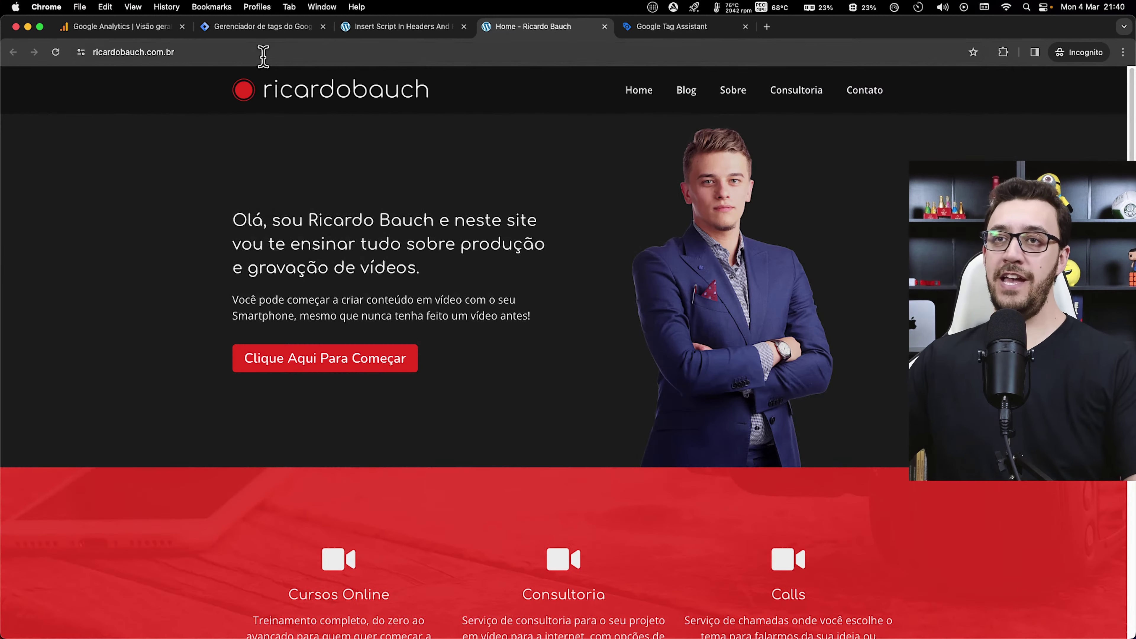
click(103, 52)
key(super+c)
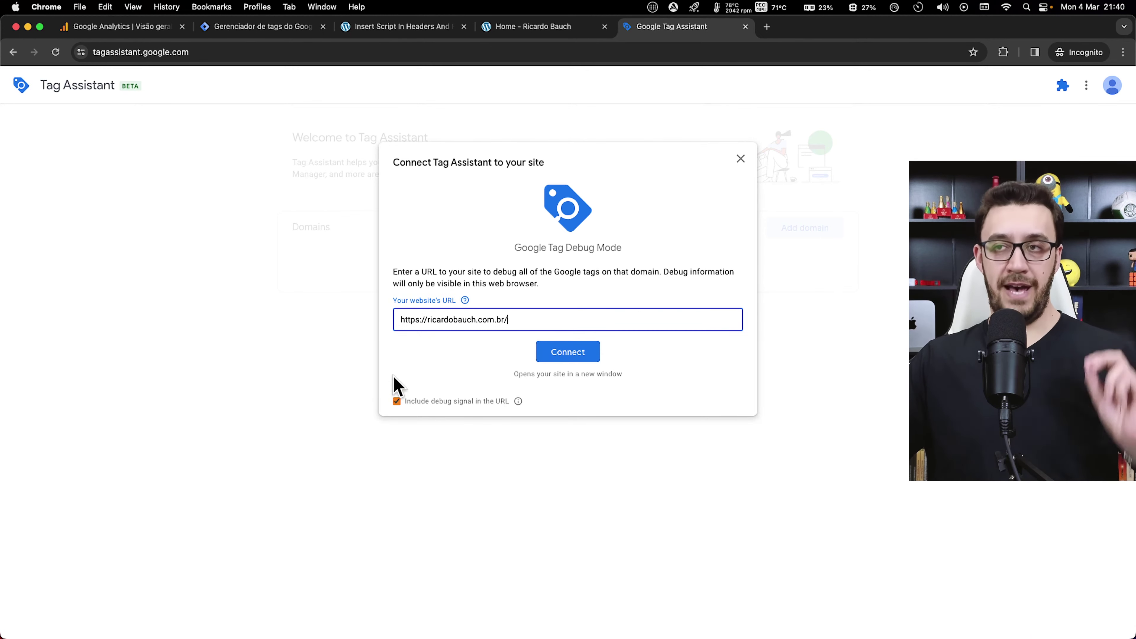
drag(428, 319, 355, 329)
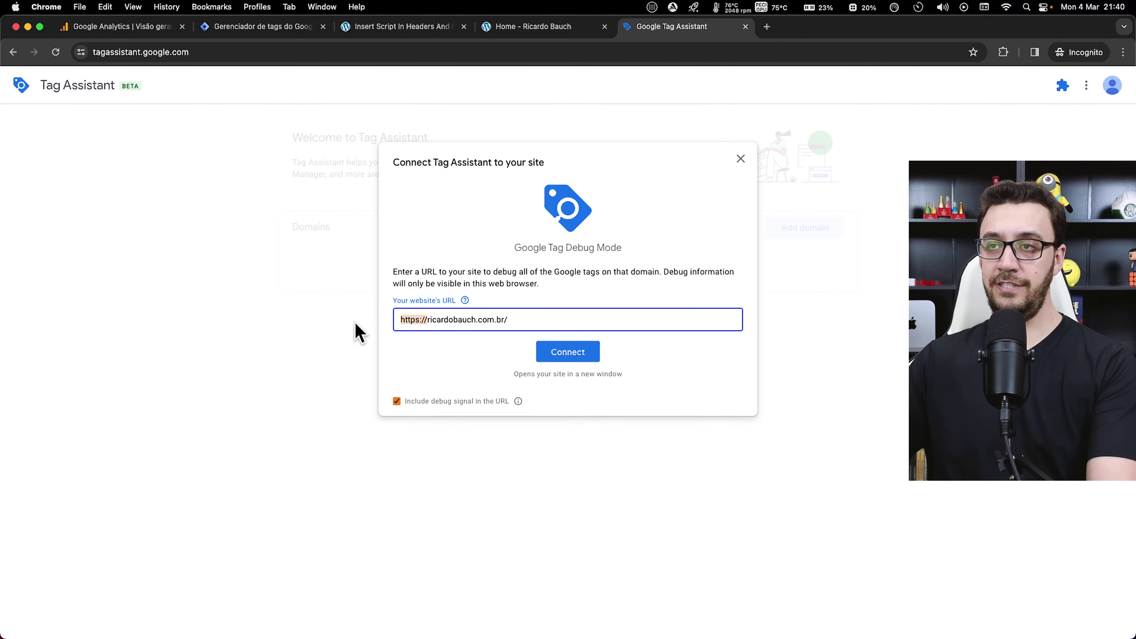
key(BackSpace)
key(super+Right)
key(BackSpace)
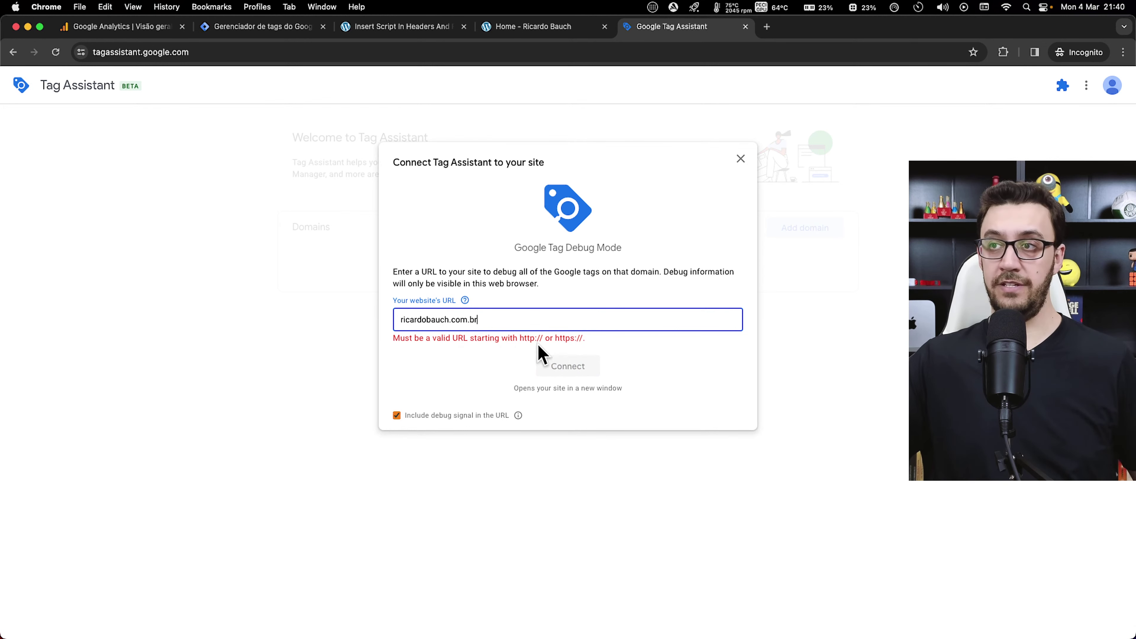
drag(514, 319, 325, 330)
key(super+v)
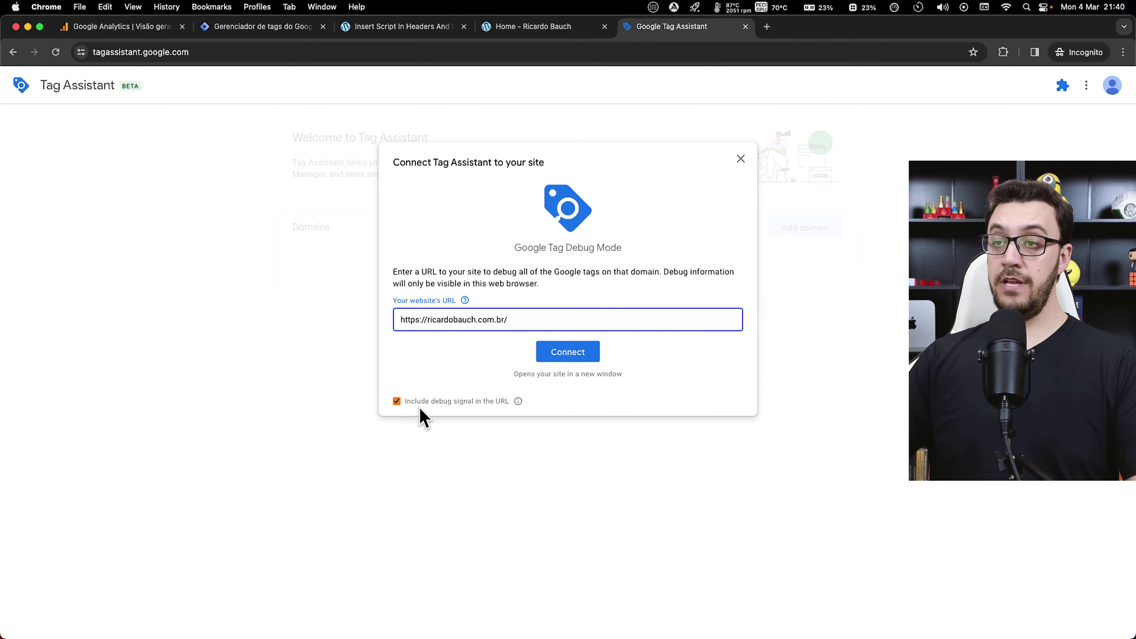
Keep the 'Include debug signal in the URL' option checked
click(520, 401)
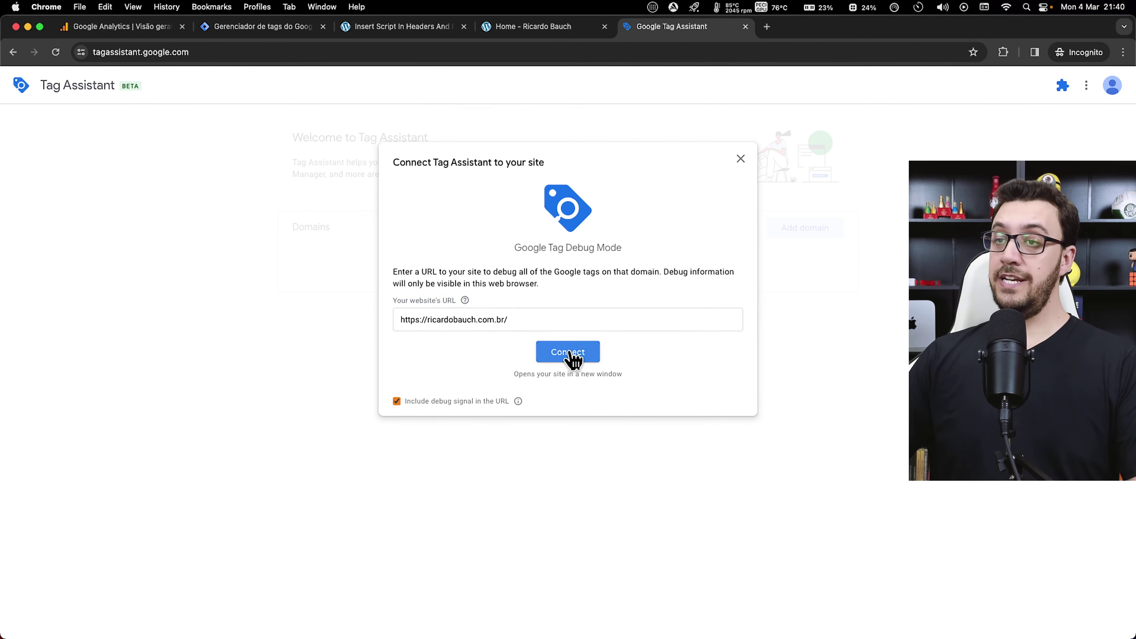
click(398, 405)
click(397, 405)
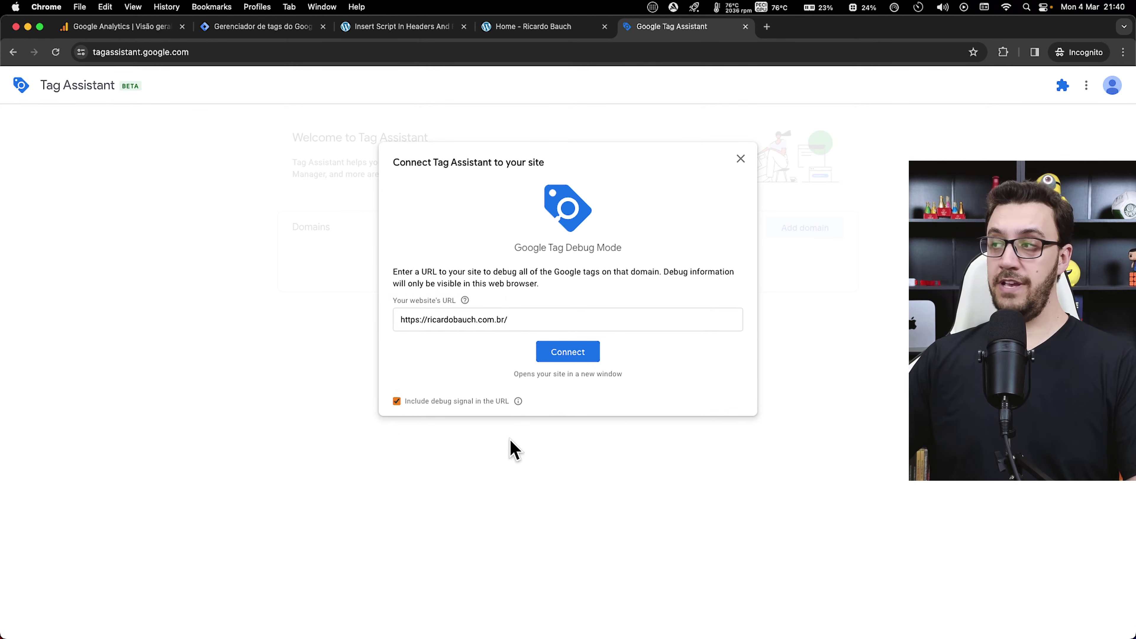
Connect Tag Assistant to the site and debug the live version of container GTM-KGWLM8RG
click(571, 353)
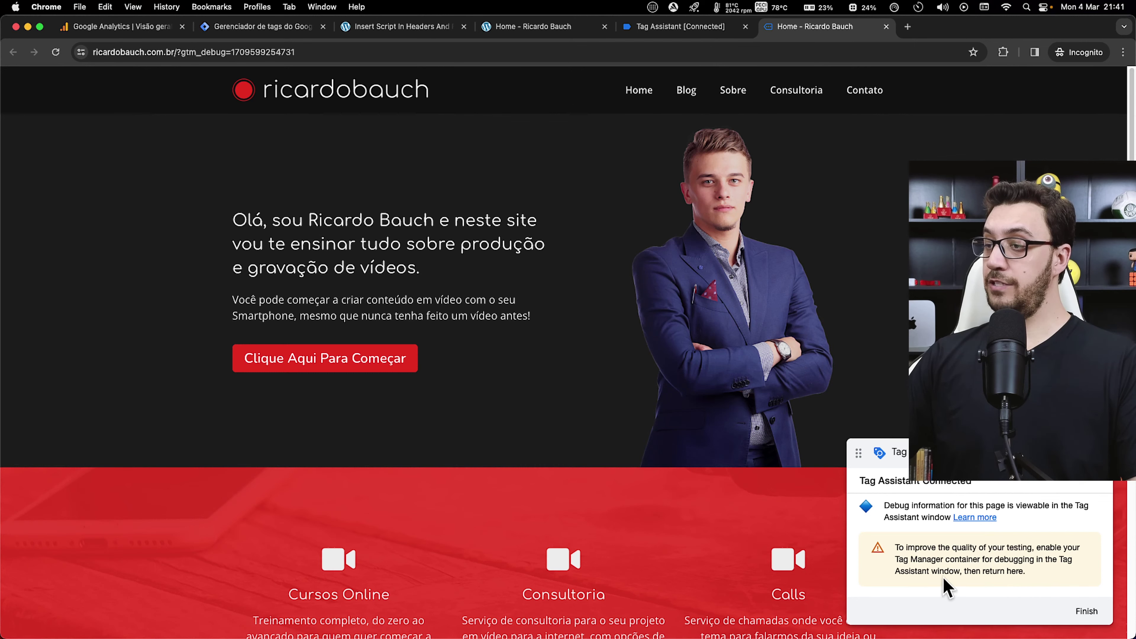
click(677, 28)
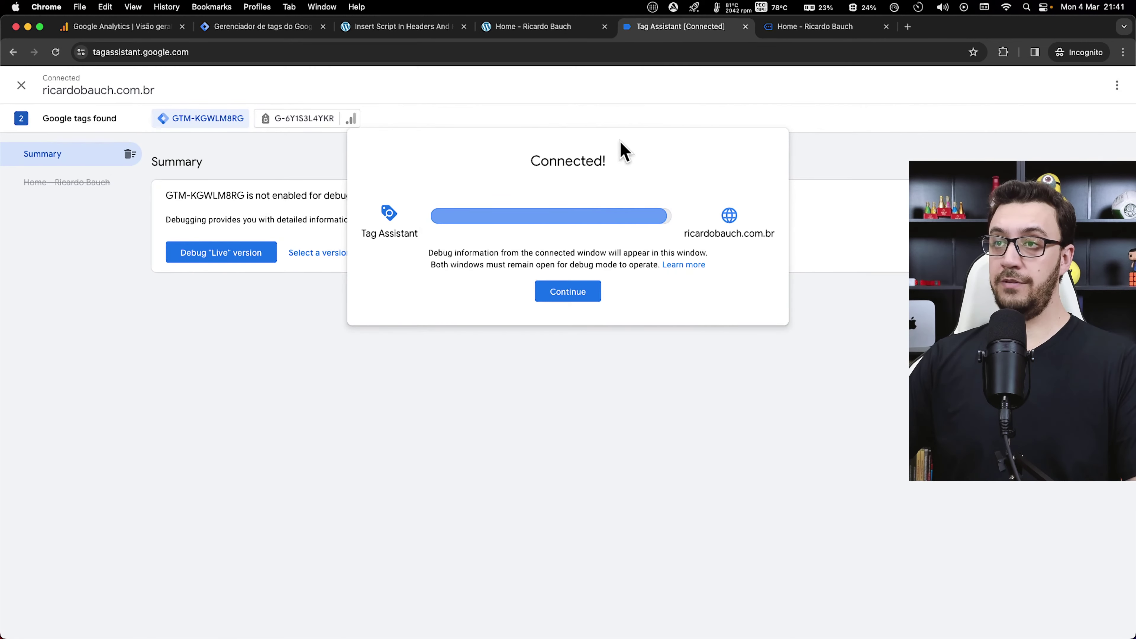
click(577, 293)
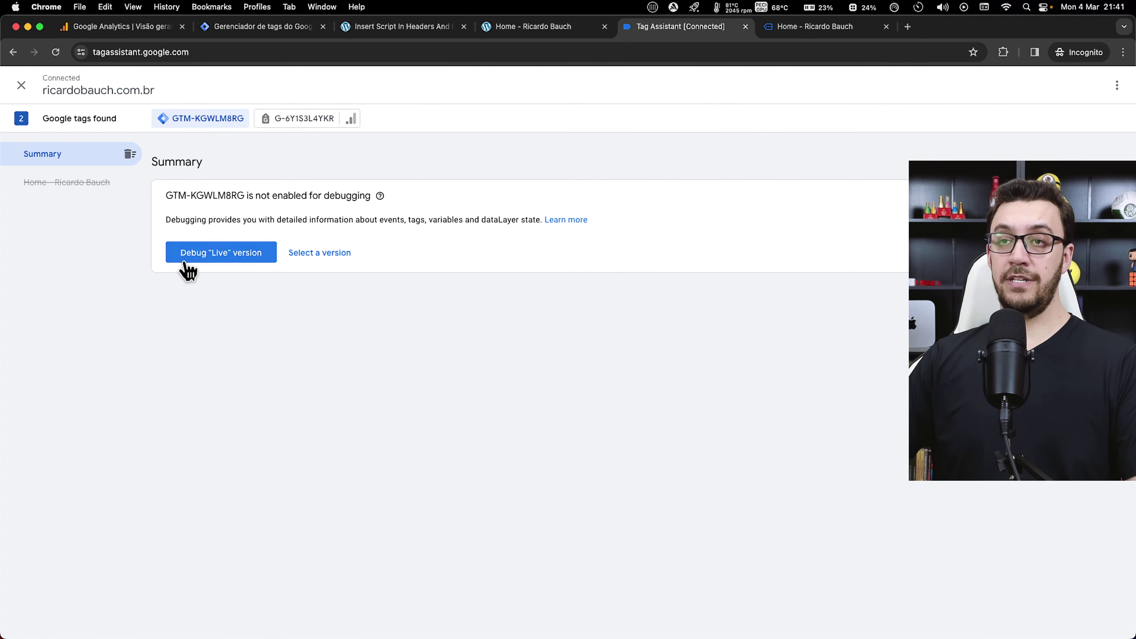
click(235, 261)
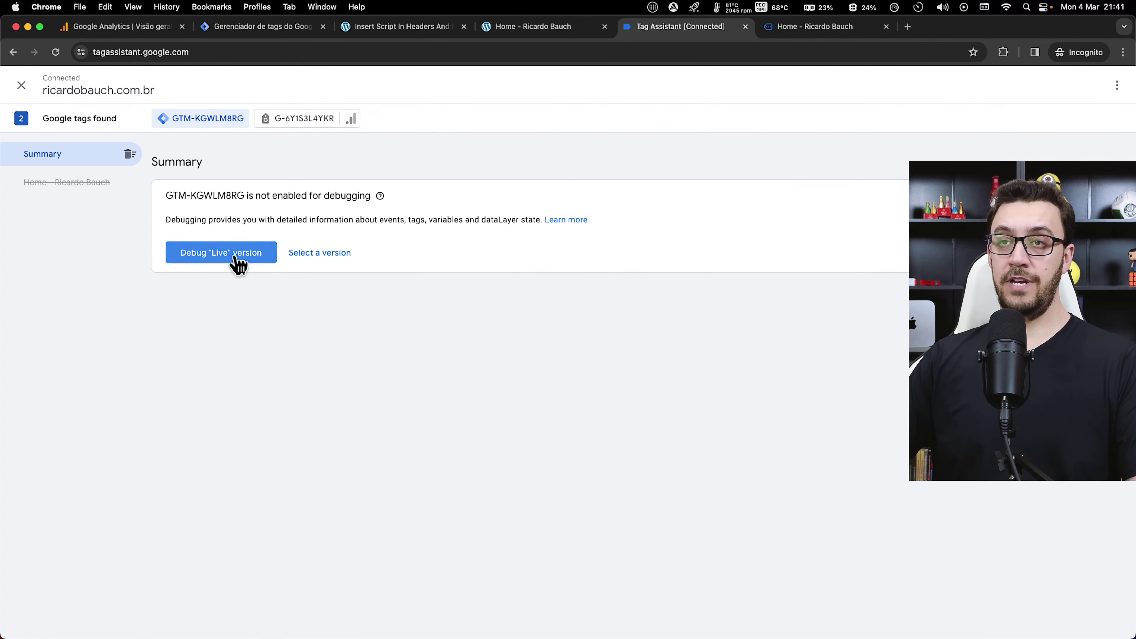
click(800, 30)
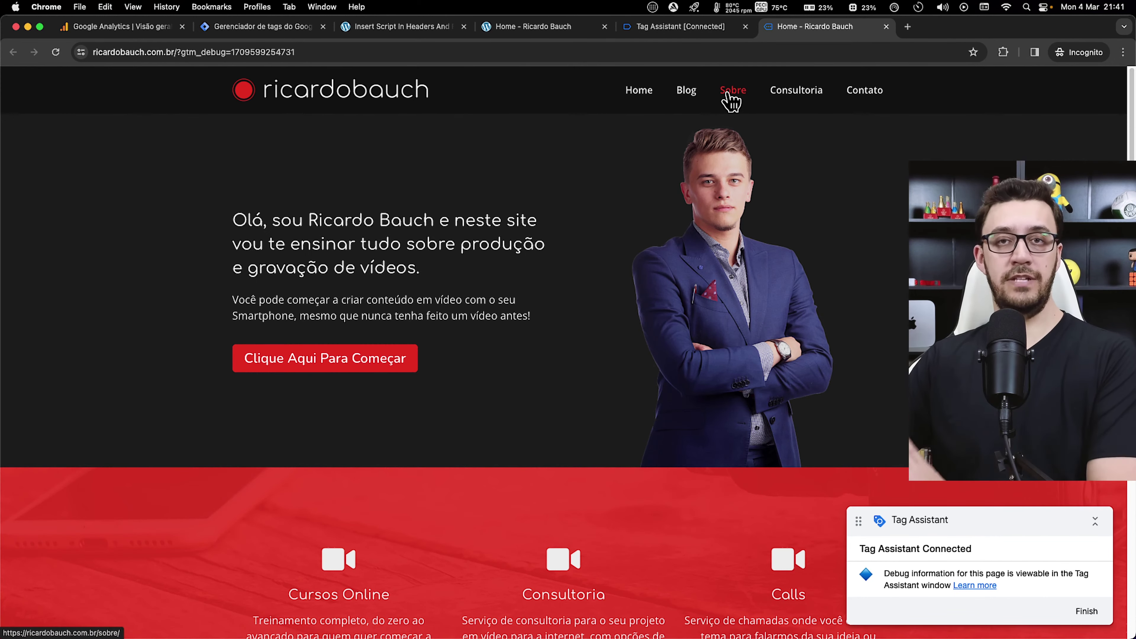
Review the Tag Assistant summary showing Analytics - Tag do Google fired once
click(677, 28)
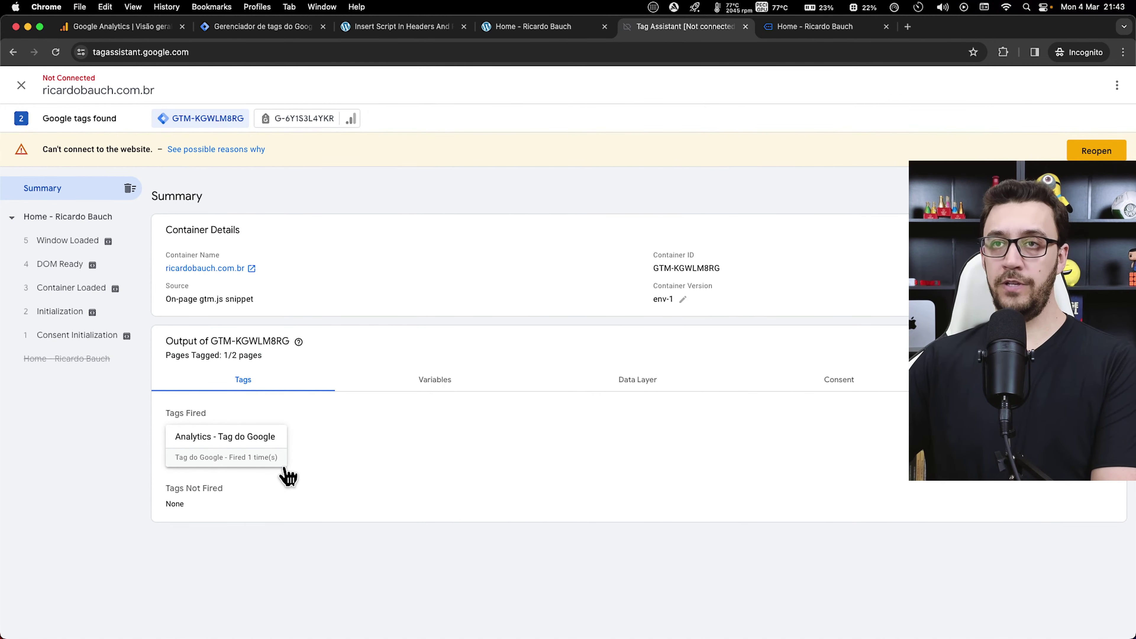
Open the Triggers list in the Tag Manager workspace
click(289, 28)
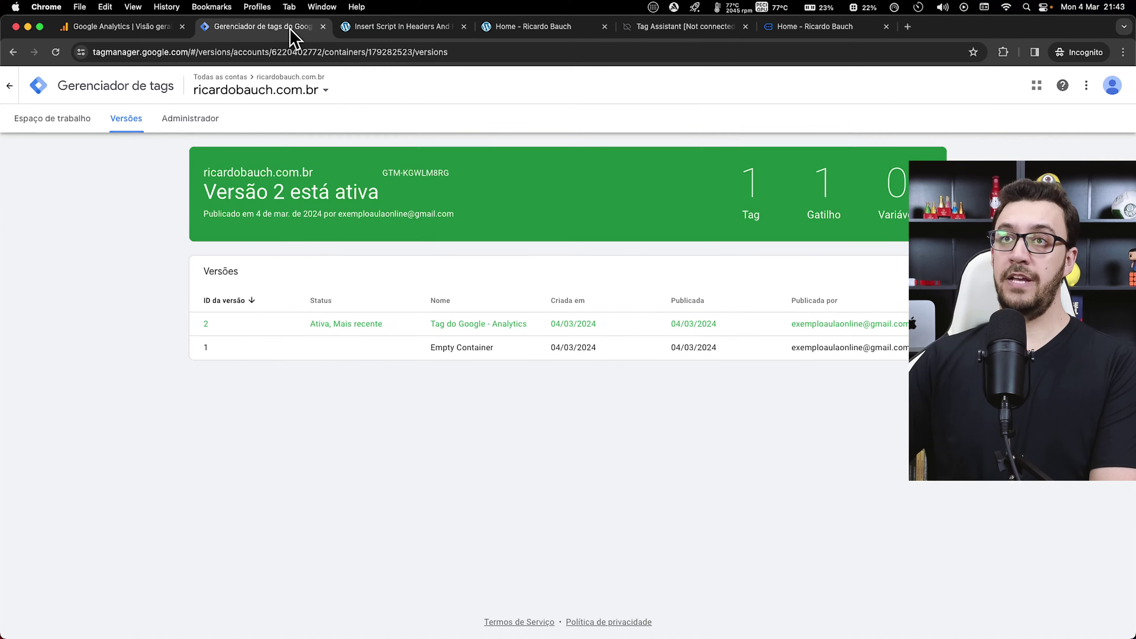
click(60, 117)
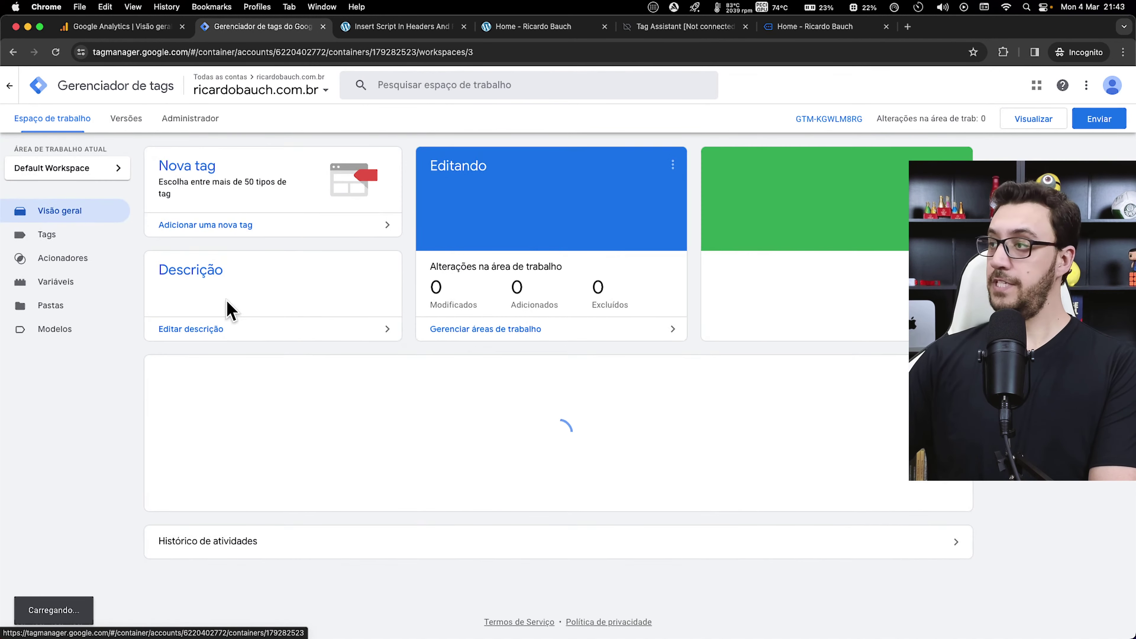
click(90, 259)
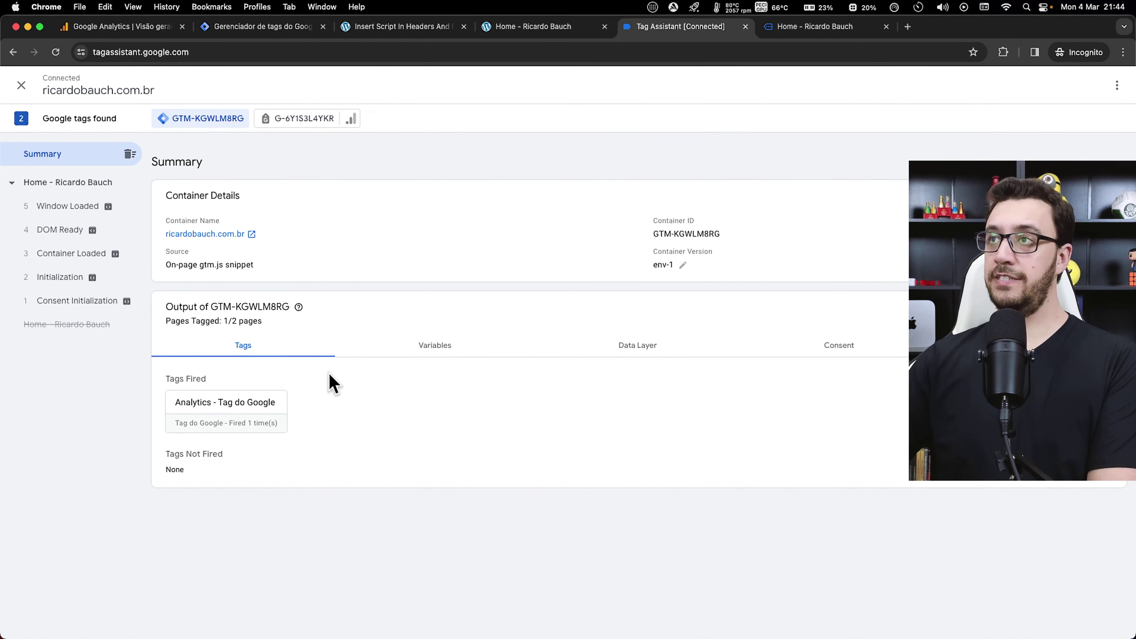
Close the debug site window and return to Tag Manager's triggers page
click(815, 28)
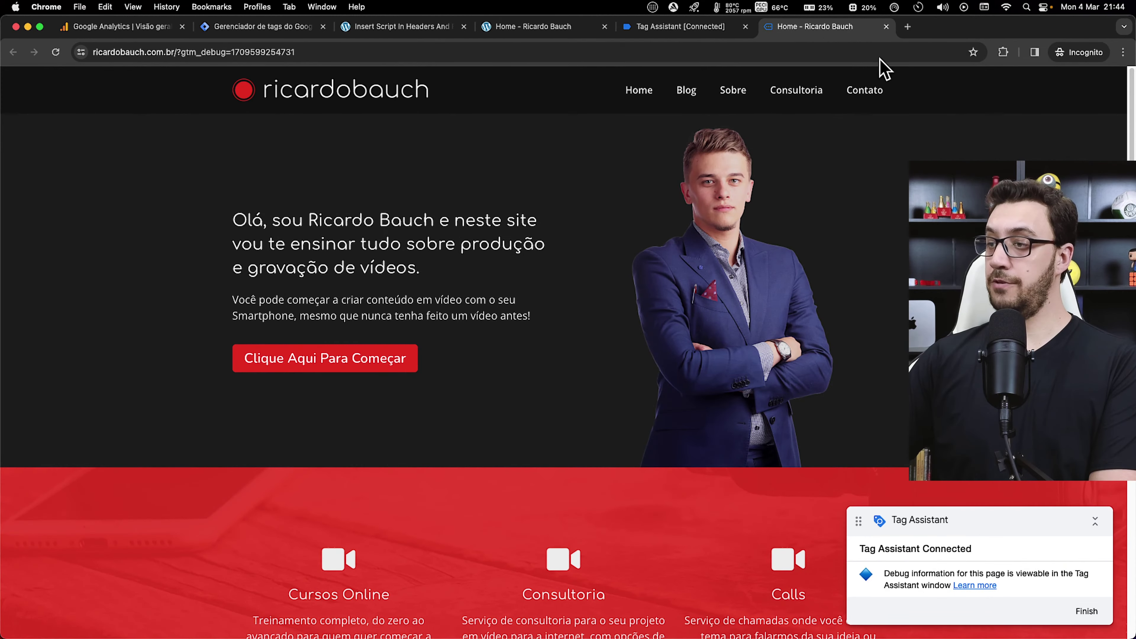
click(886, 27)
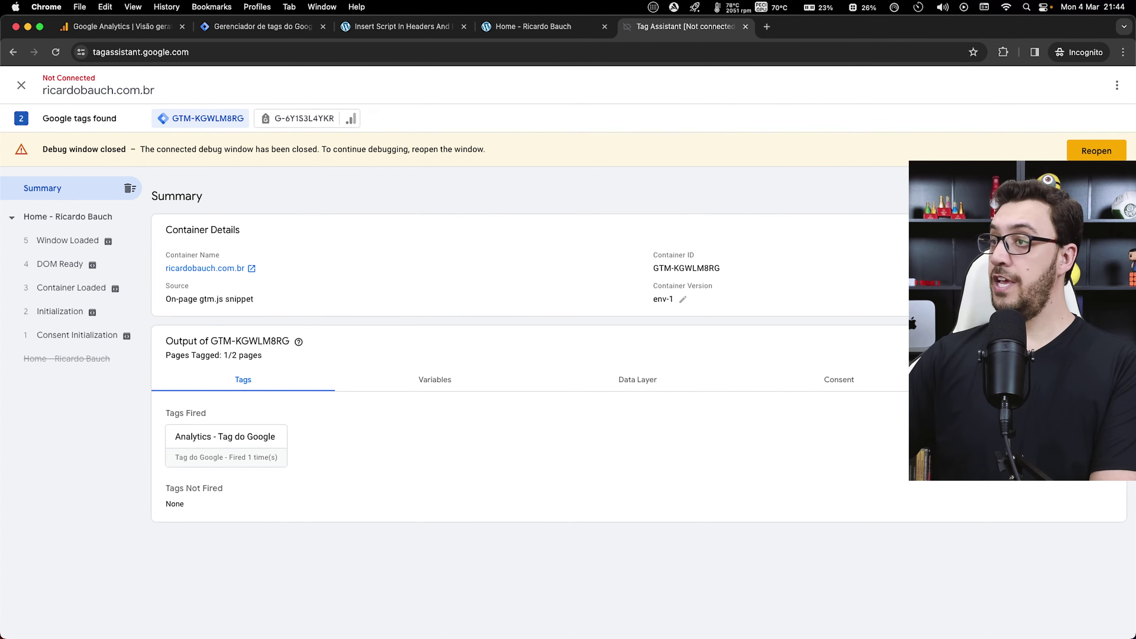
click(260, 28)
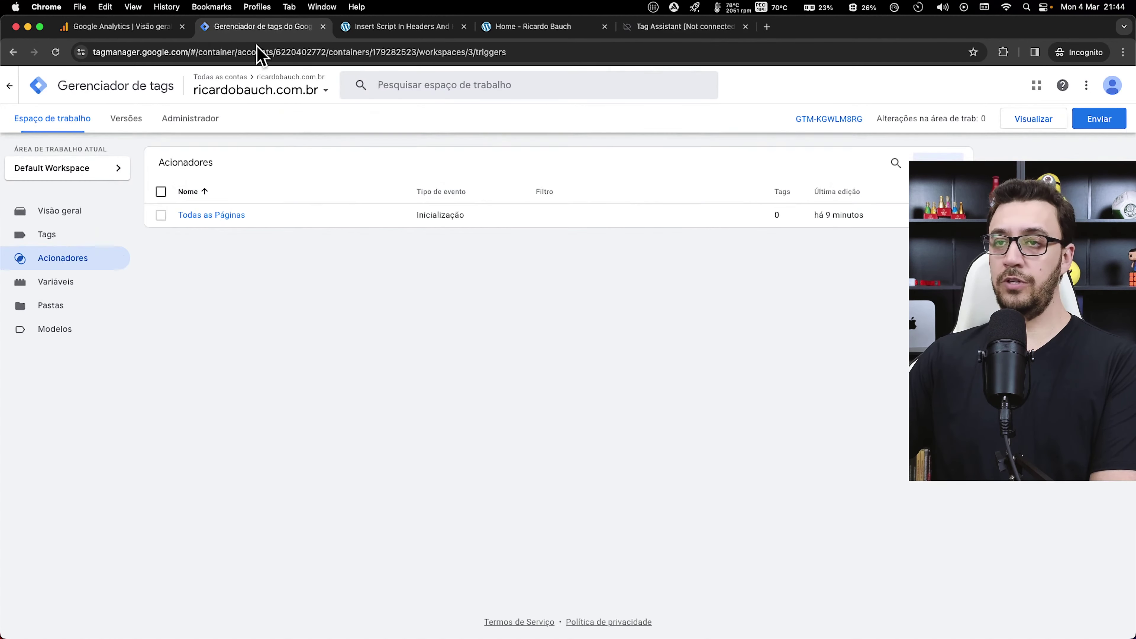
Confirm realtime event counts: page_view 5, user_engagement 3, first_visit 1, session_start 1
click(87, 91)
click(107, 28)
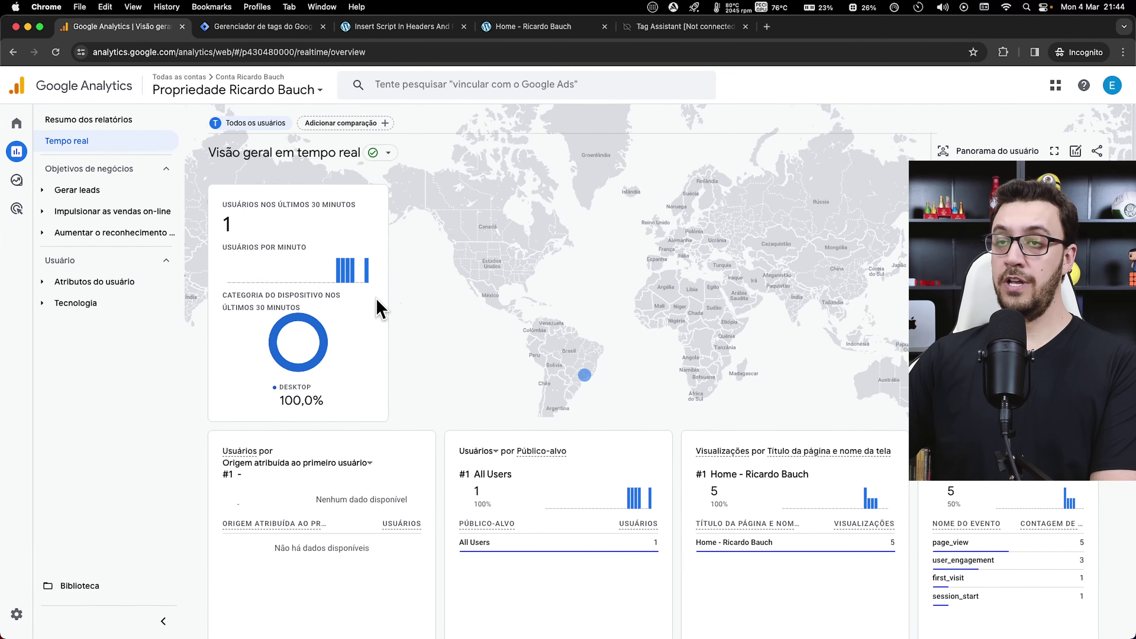
mouse_move(333, 280)
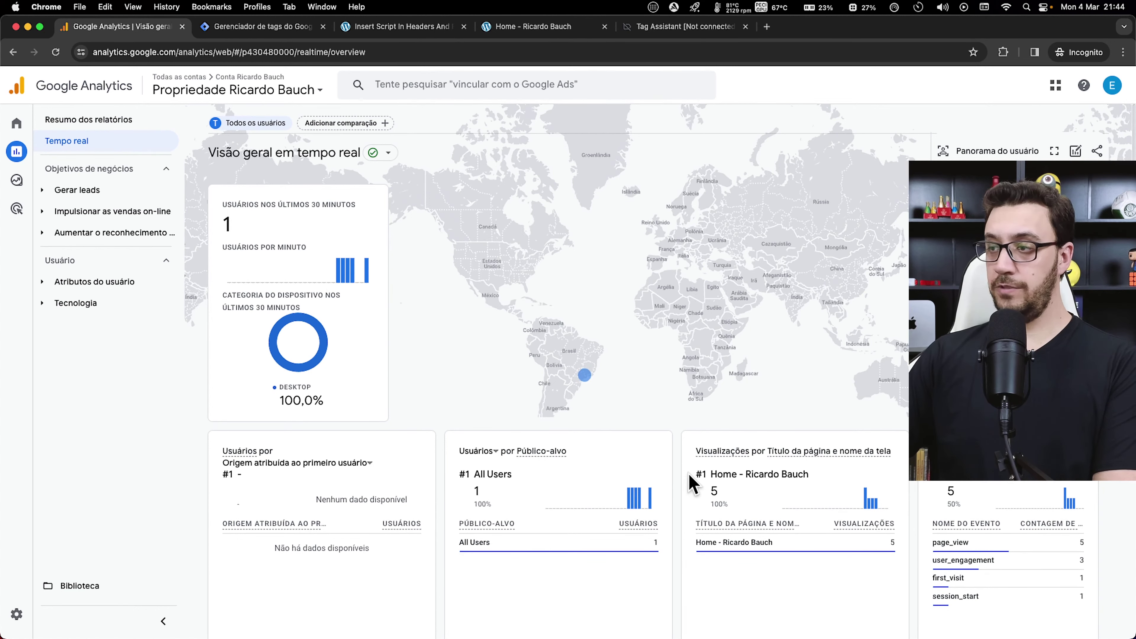
mouse_move(1023, 559)
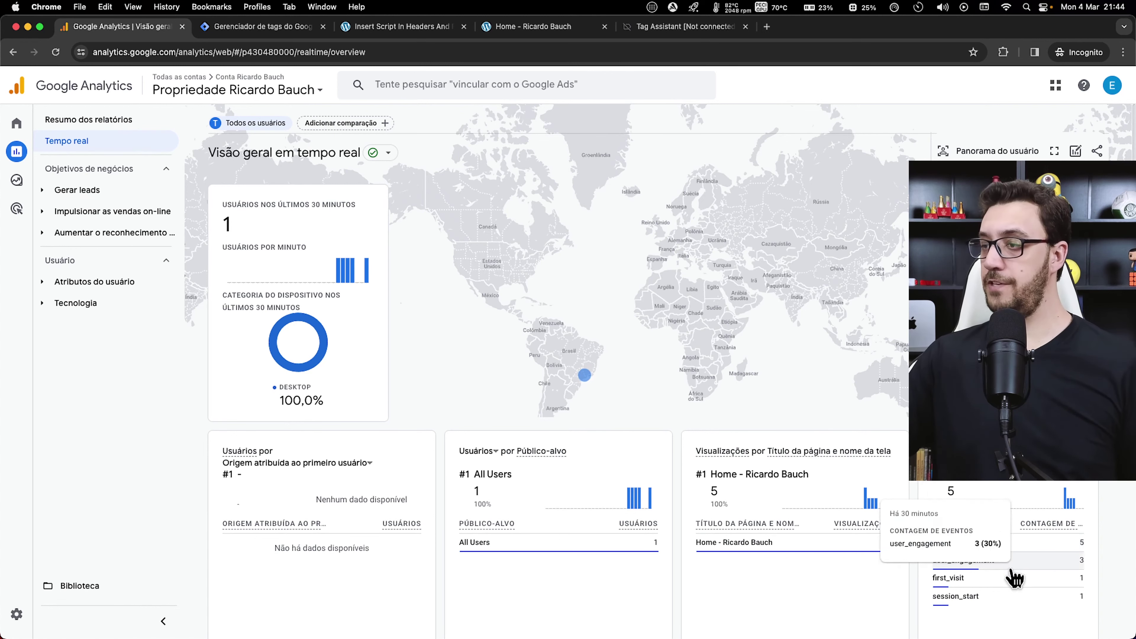
mouse_move(988, 581)
mouse_move(994, 602)
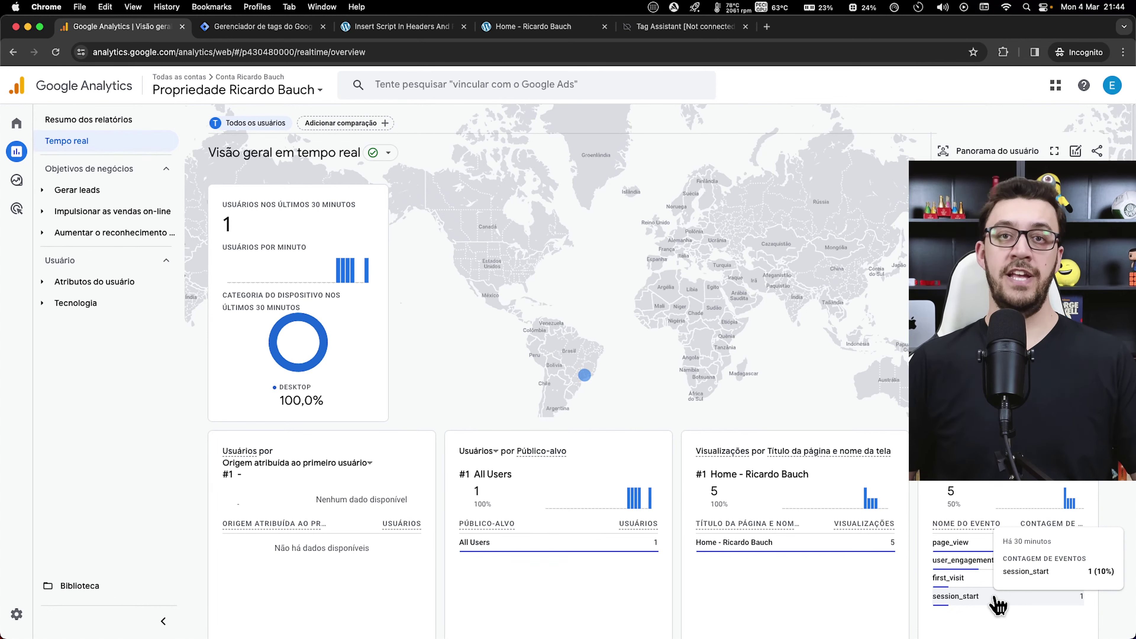
click(684, 27)
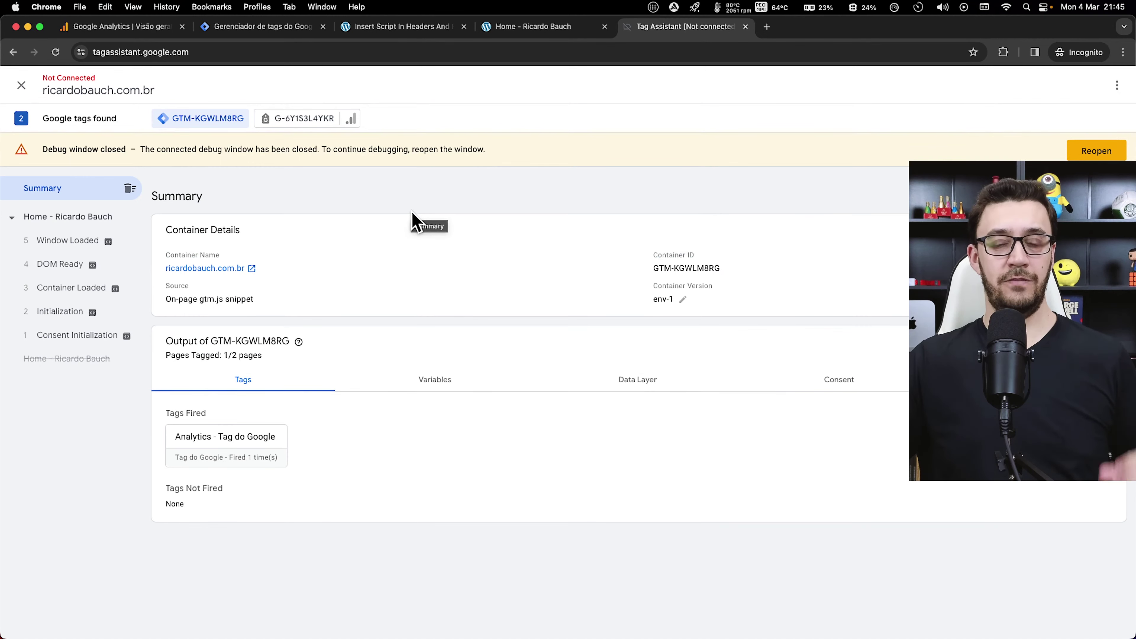